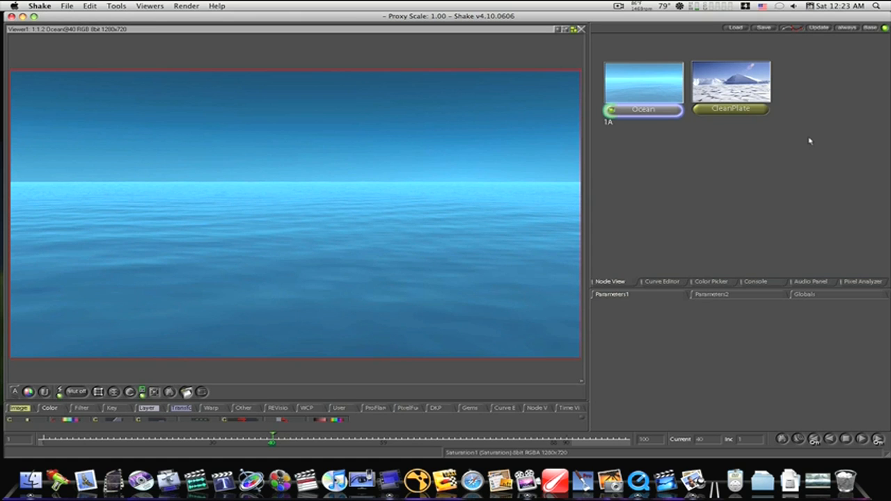
- Add a Saturation node to the CleanPlate image and lower its saturation value to about 0.35
click(699, 110)
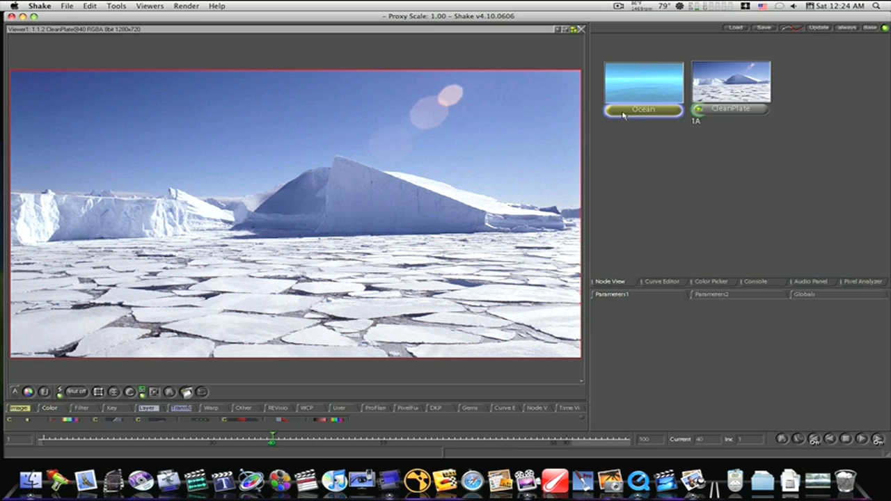
click(737, 84)
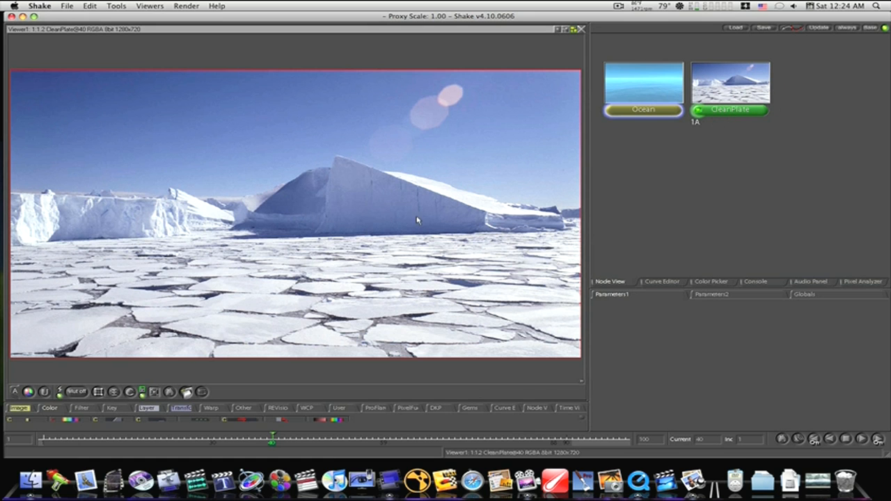
right_click(60, 408)
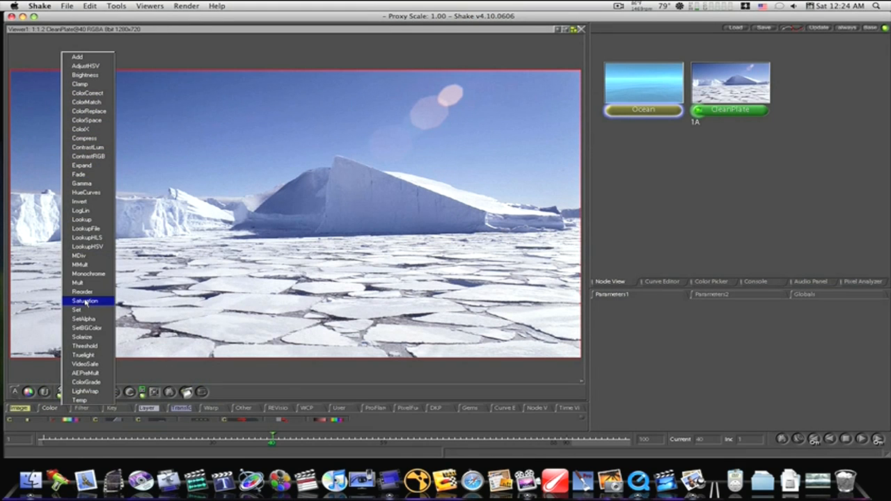
click(85, 301)
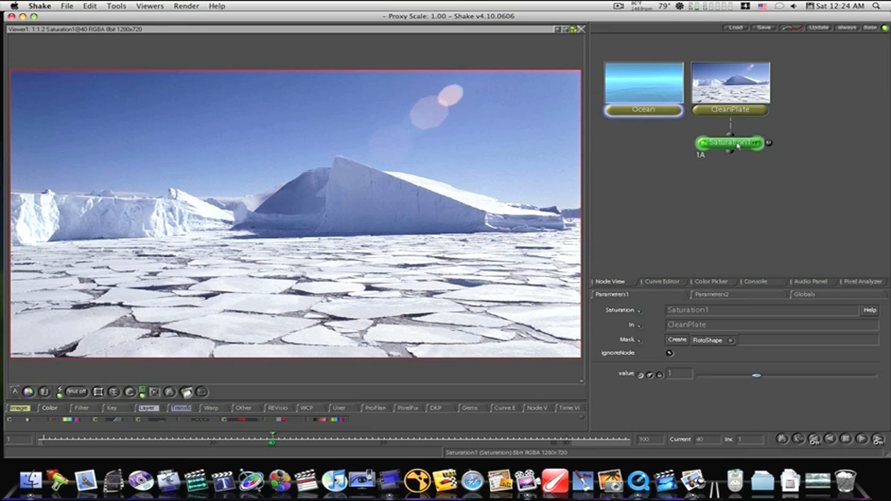
drag(737, 146, 737, 158)
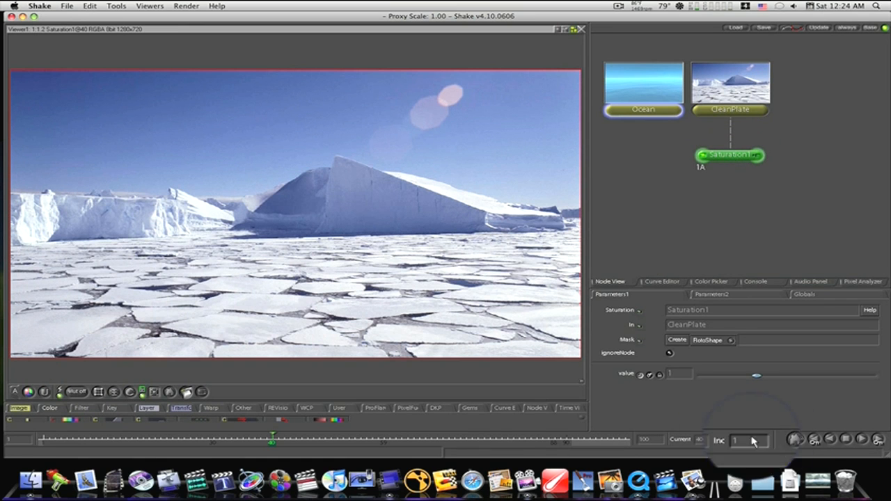
click(757, 376)
drag(743, 380, 719, 379)
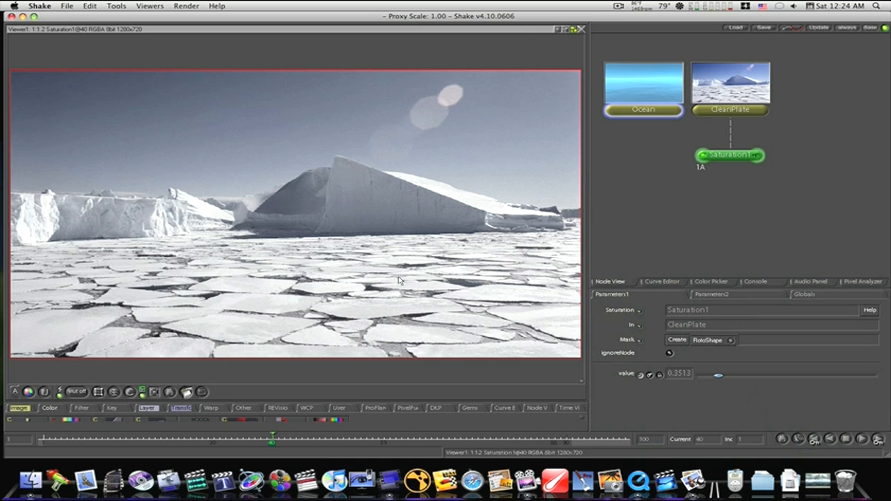
- Add a SwitchMatte node fed by Saturation1 and place it below and to the right of that node
right_click(148, 408)
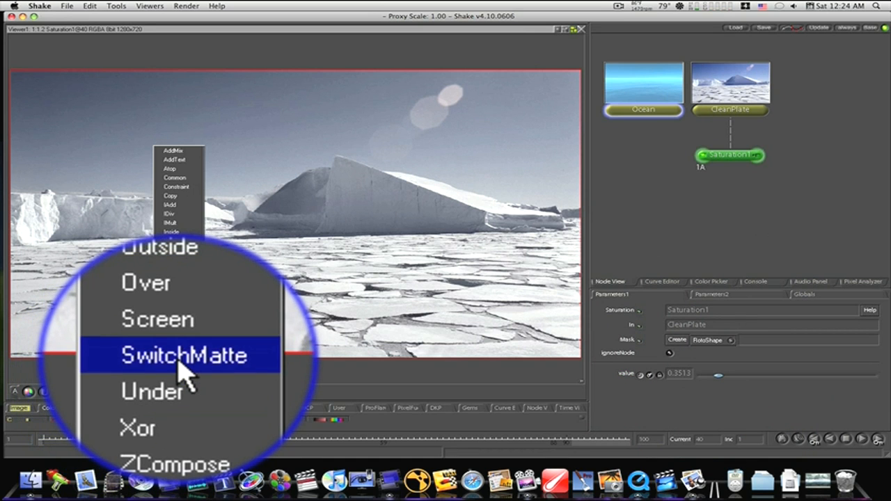
click(183, 357)
click(729, 190)
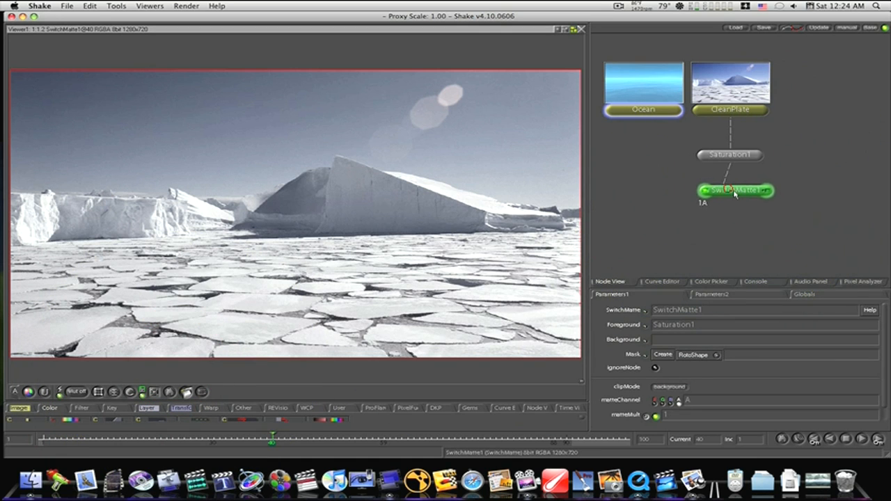
drag(734, 194, 772, 192)
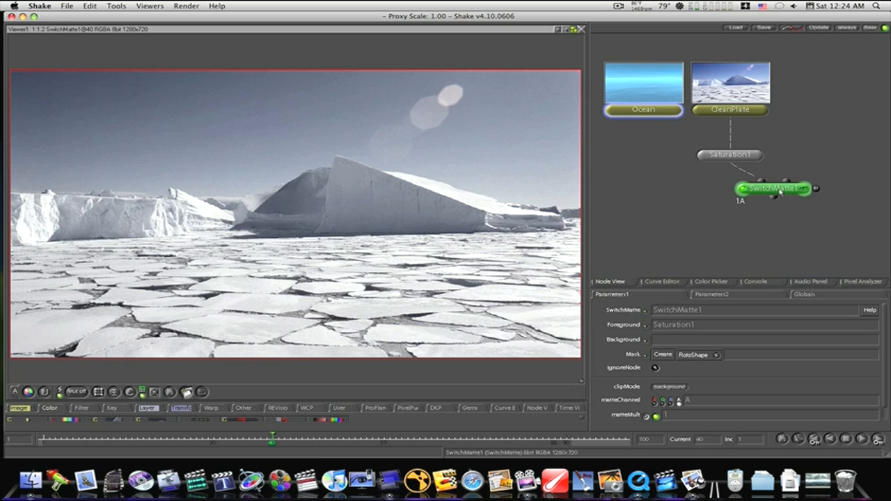
mouse_move(779, 192)
mouse_down()
mouse_move(776, 218)
mouse_move(777, 194)
mouse_move(758, 194)
mouse_move(779, 201)
mouse_up()
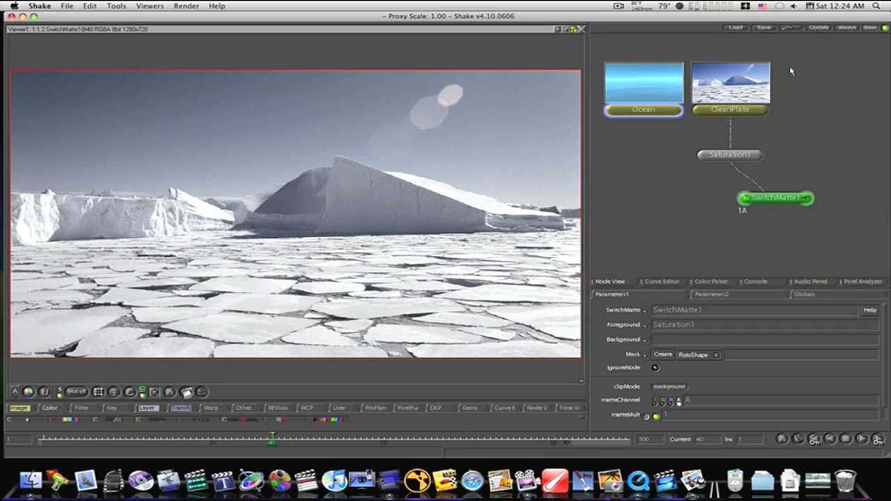
- Add an unconnected RotoShape node beside CleanPlate and show CleanPlate in the viewer for tracing
right_click(112, 366)
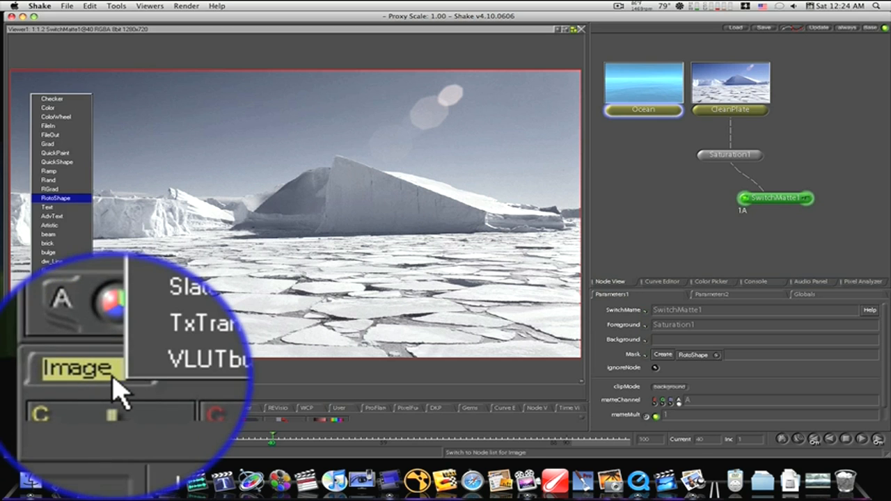
click(61, 183)
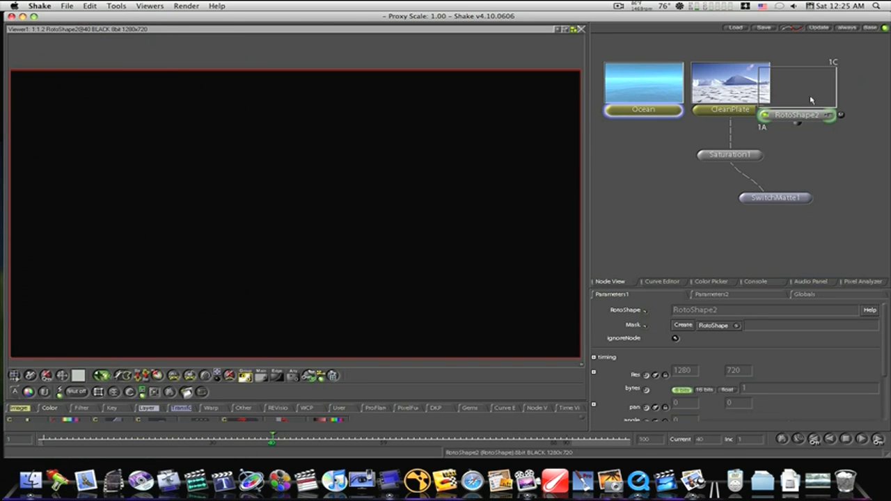
drag(801, 114, 822, 101)
click(697, 111)
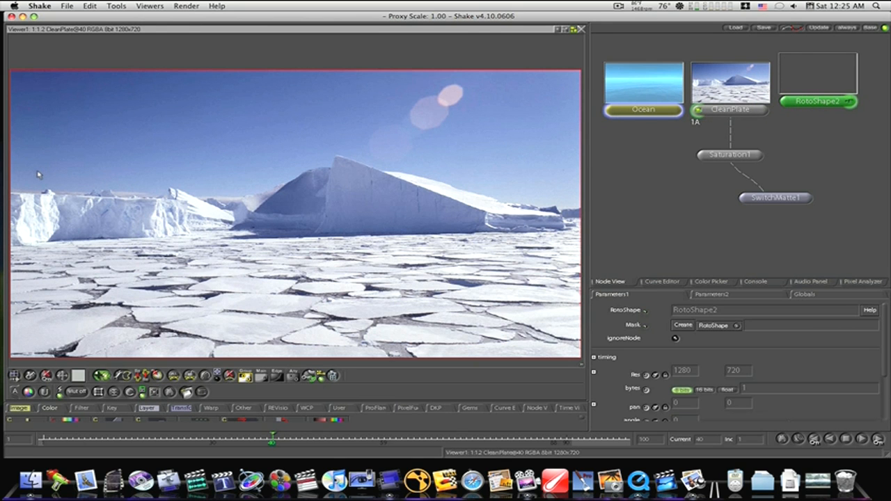
- Start a roto shape at the plate's left edge and trace the top of the flat ice shelf to the small peak
drag(58, 232, 117, 154)
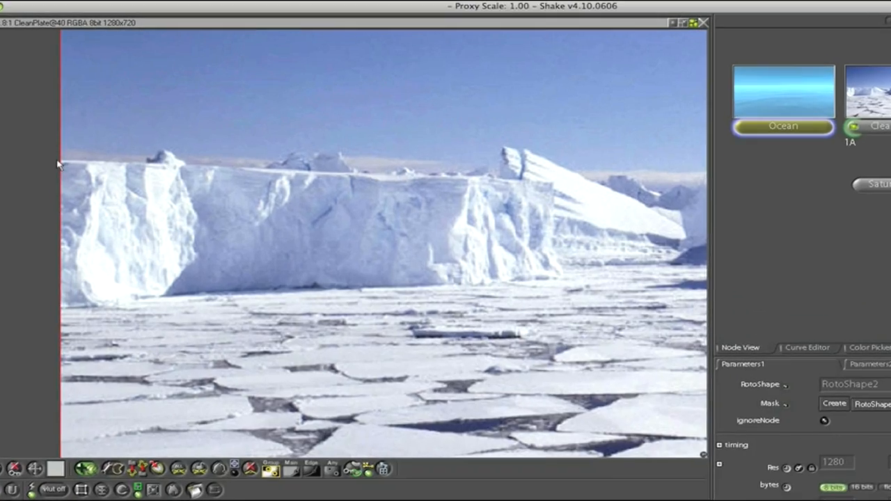
click(82, 136)
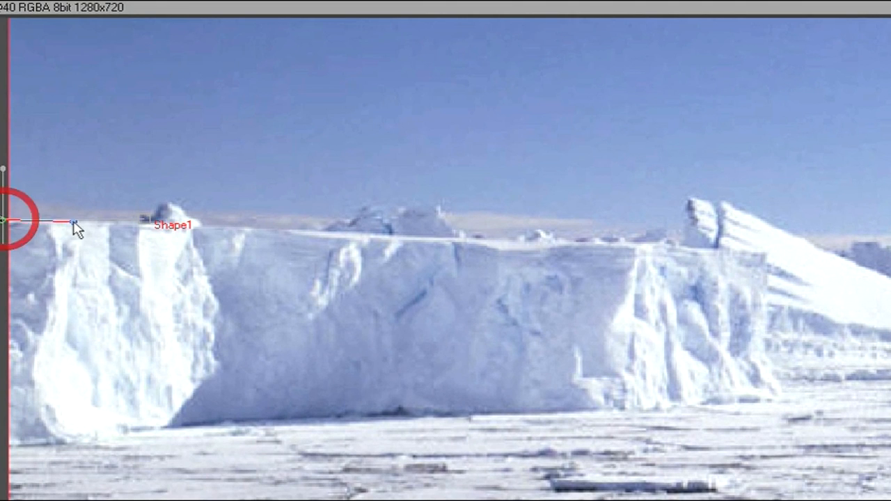
click(192, 225)
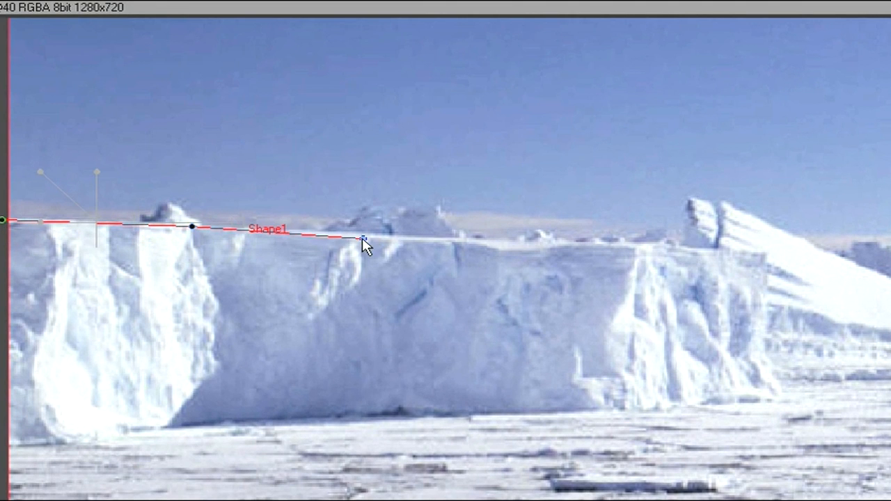
click(410, 240)
click(679, 248)
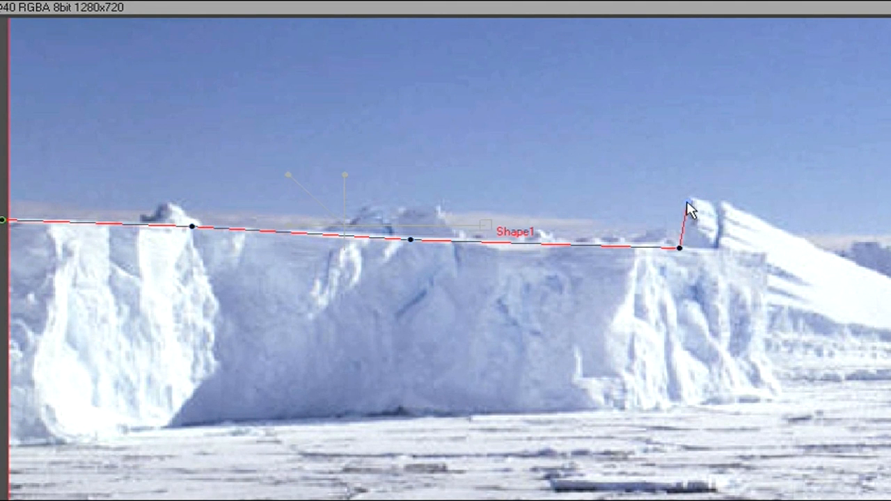
click(687, 203)
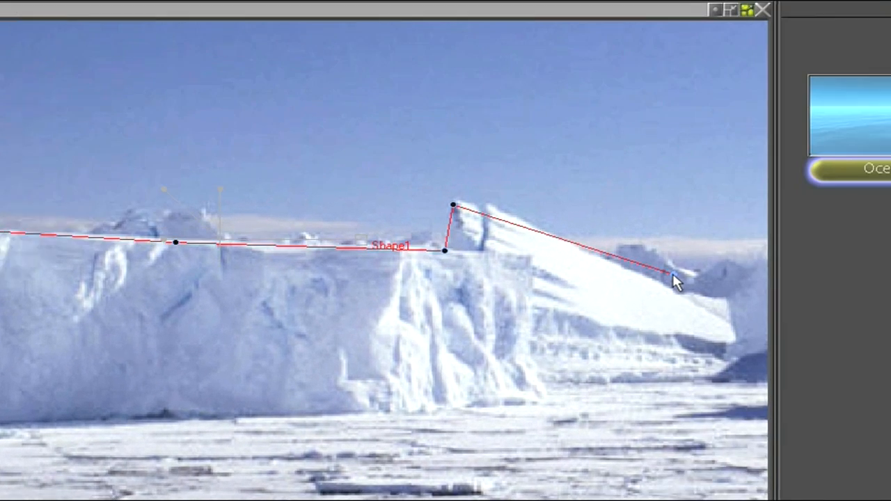
click(672, 274)
- Continue the roto outline from the dip behind the ice shelf up the shaded slope to the iceberg's summit
drag(707, 224, 195, 317)
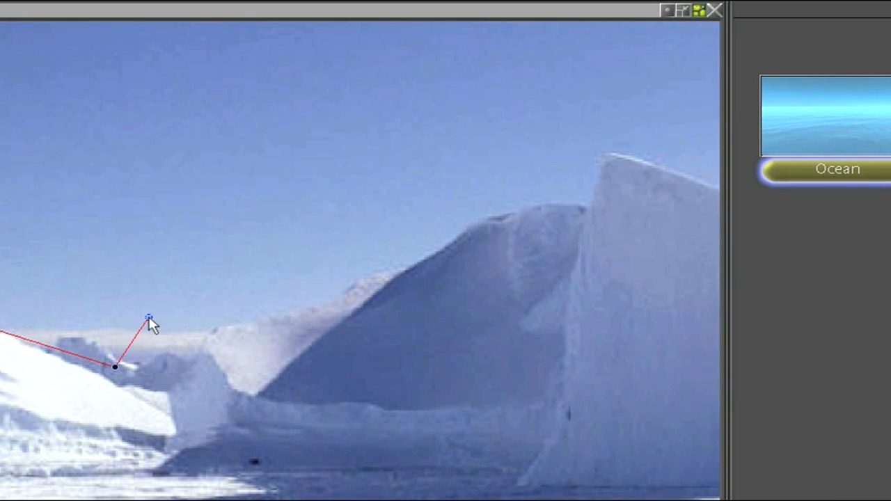
click(275, 331)
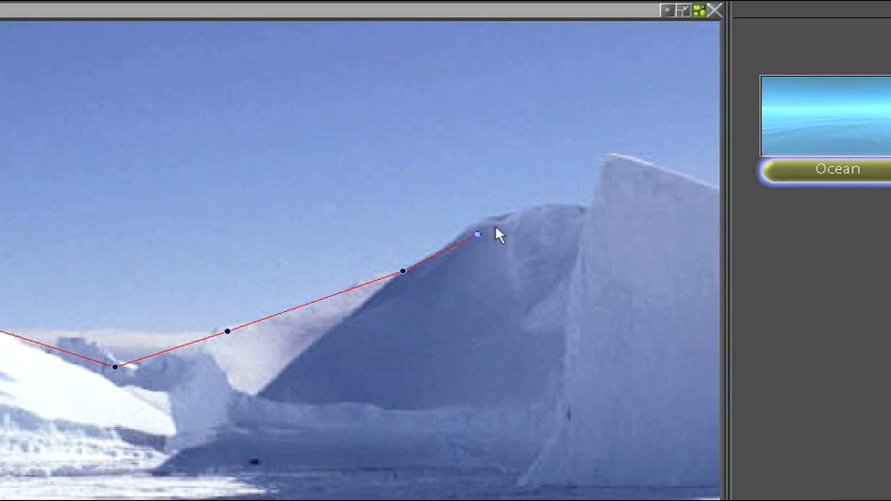
click(532, 210)
drag(571, 212, 583, 203)
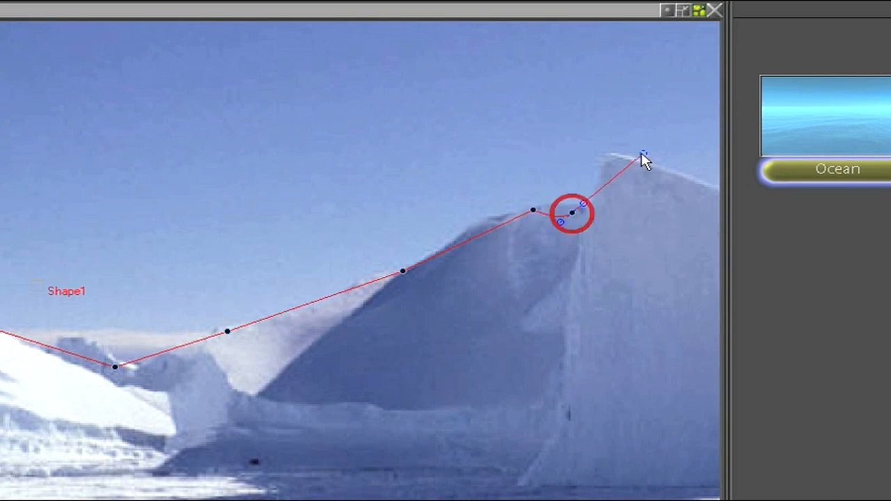
click(604, 155)
- Trace the roto outline down the iceberg's snowy right slope to just beyond the image's right edge
drag(563, 156, 1, 257)
click(135, 317)
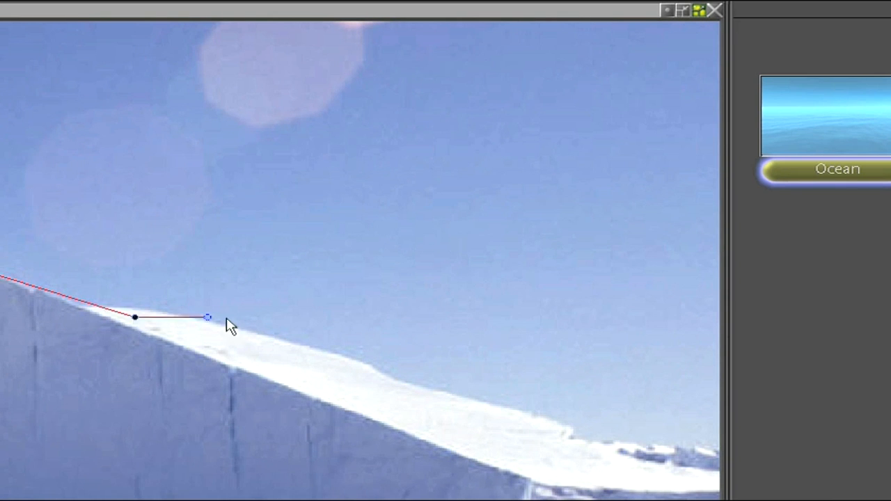
click(555, 433)
drag(556, 434, 1, 406)
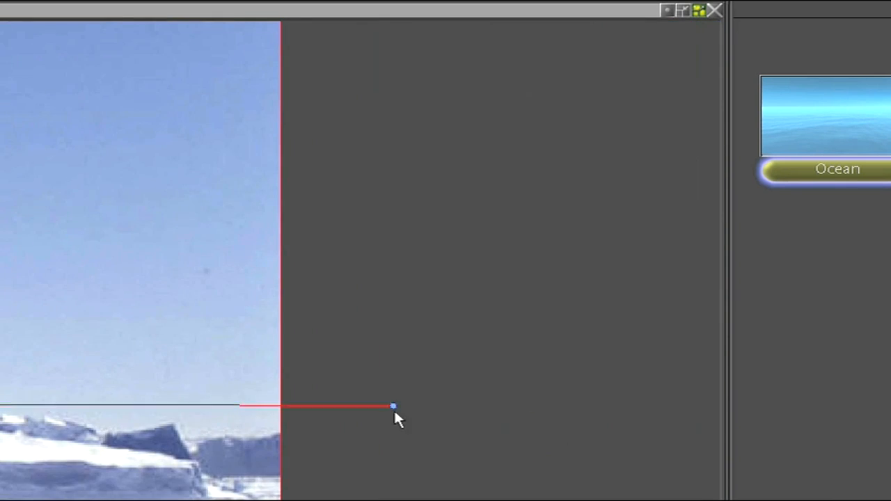
click(21, 416)
click(308, 449)
- Run the roto outline around outside the bottom of the image, close it at its first point and show the full frame
drag(308, 449, 357, 75)
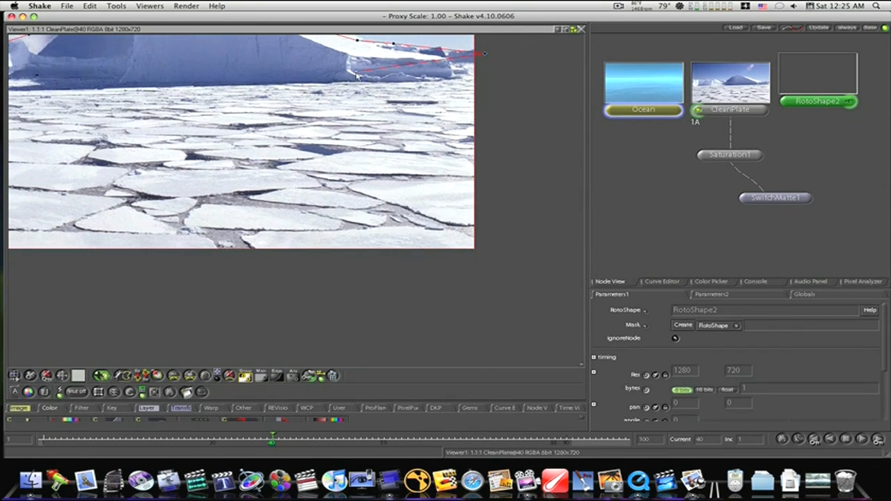
drag(501, 304, 785, 299)
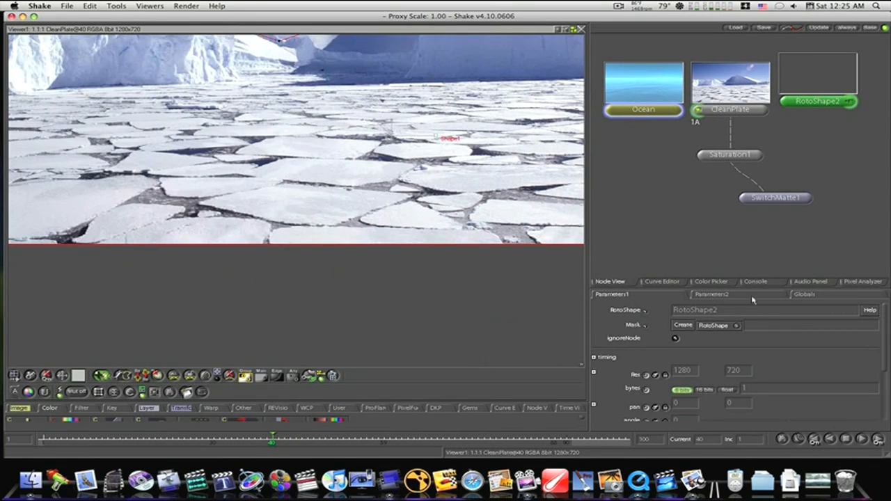
drag(56, 271, 571, 299)
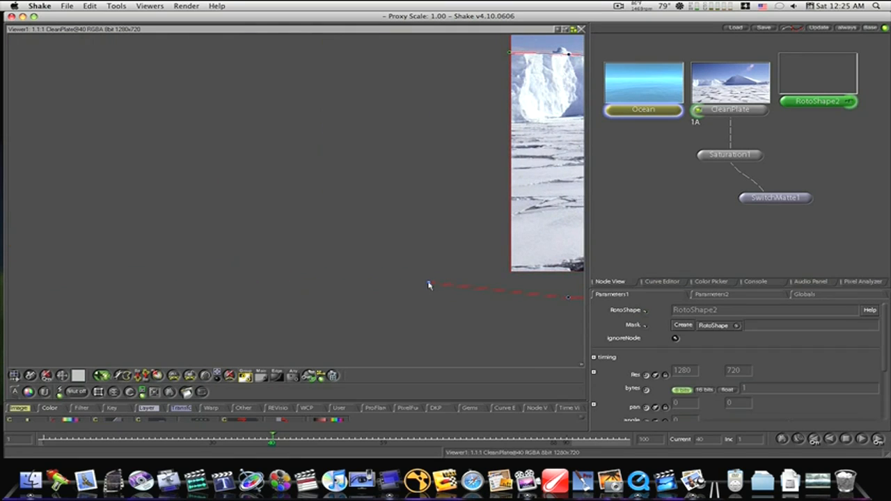
drag(456, 165, 438, 344)
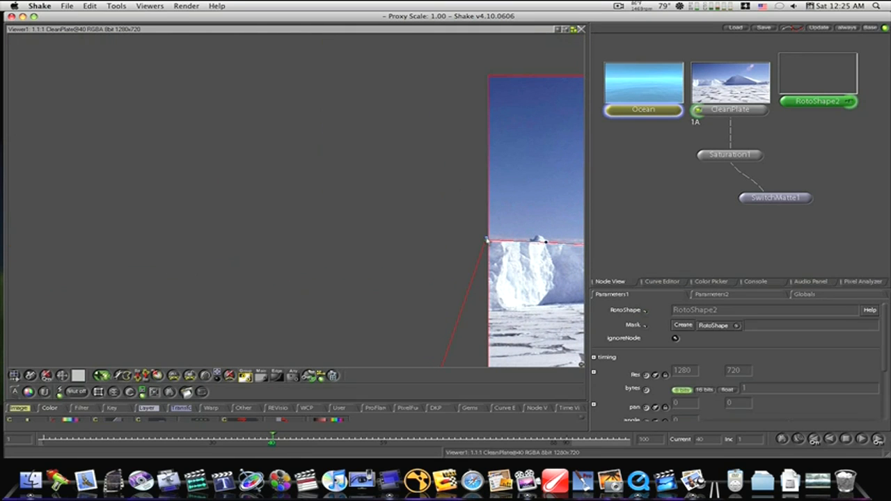
click(486, 240)
key(f)
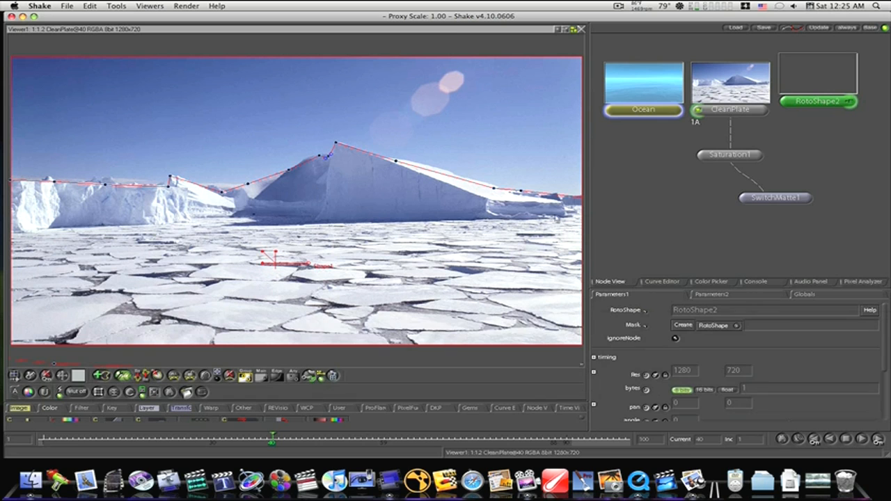
- Refresh RotoShape2's thumbnail, connect the node to SwitchMatte1's background input and view the SwitchMatte1 result
click(820, 68)
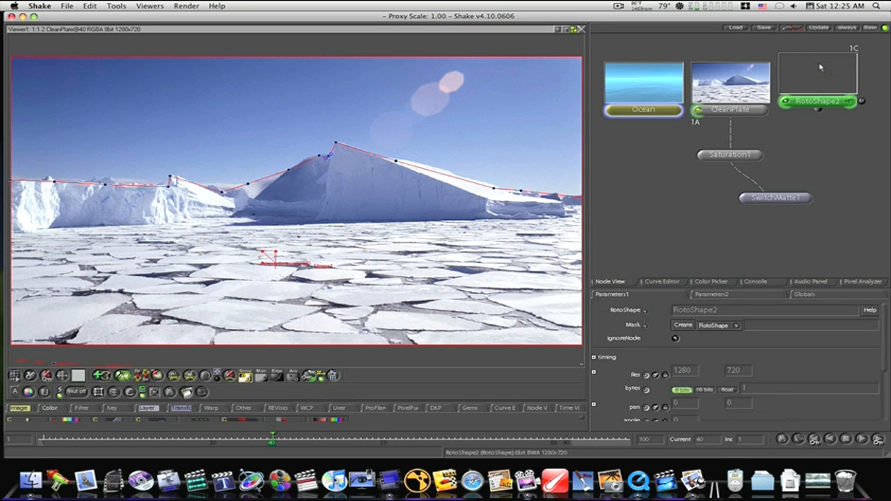
key(r)
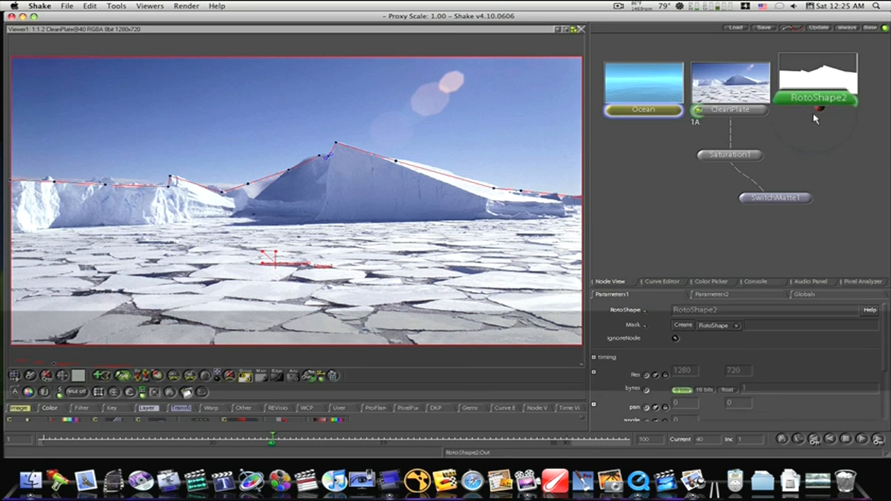
drag(817, 111, 753, 198)
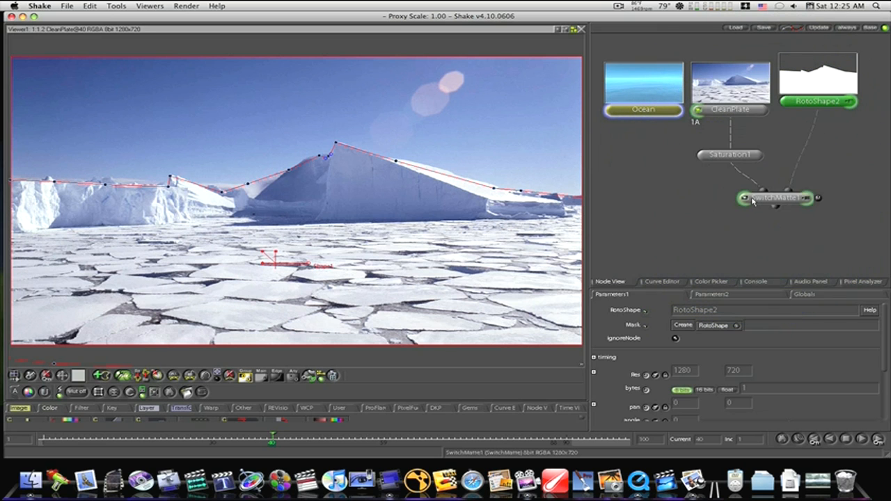
click(752, 199)
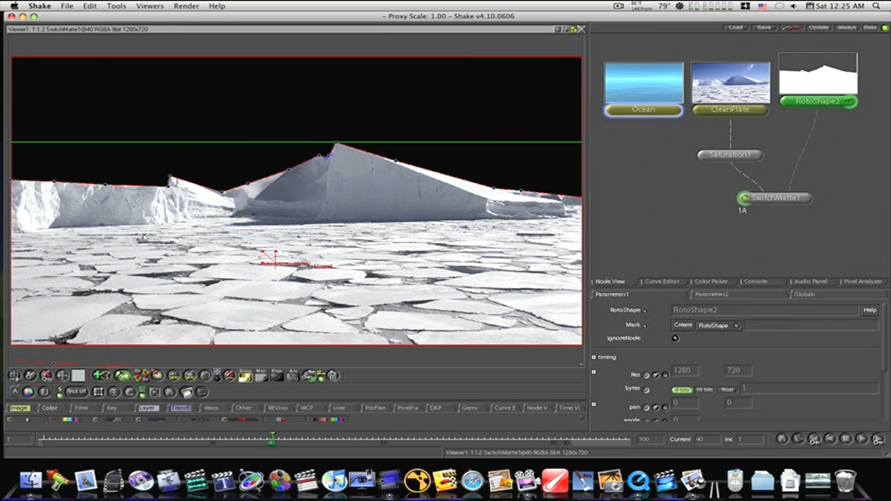
- View the premade Roto_1 matte and open its shape for inspection
drag(878, 118, 701, 231)
click(789, 112)
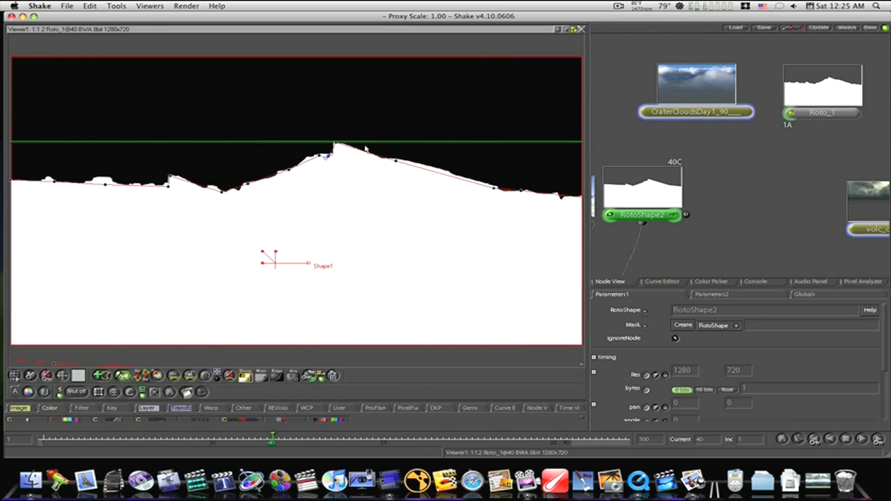
click(860, 113)
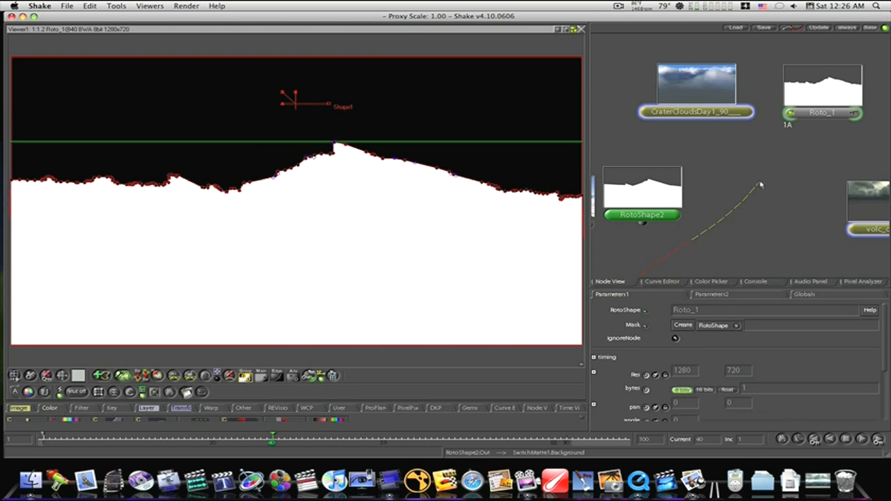
- Remove RotoShape2, use Roto_1 as SwitchMatte1's background input instead, and view the SwitchMatte1 result
drag(759, 185, 669, 204)
key(Delete)
drag(724, 274, 826, 176)
click(674, 218)
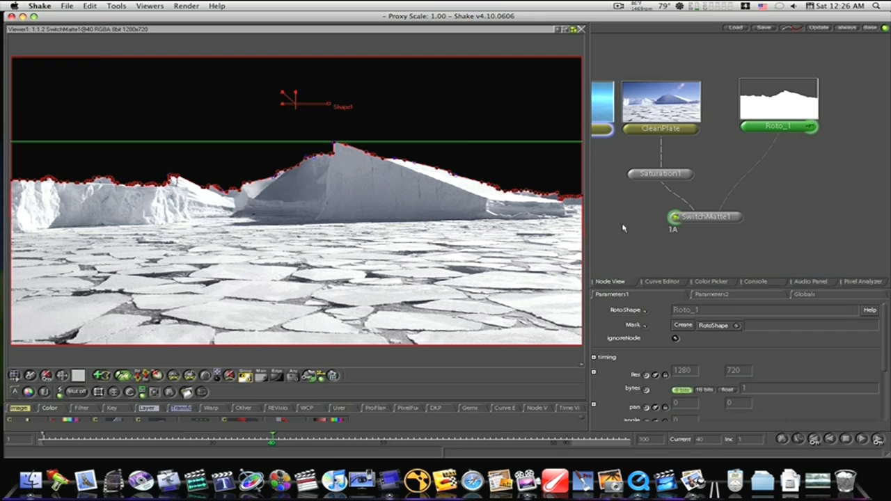
drag(623, 228, 736, 203)
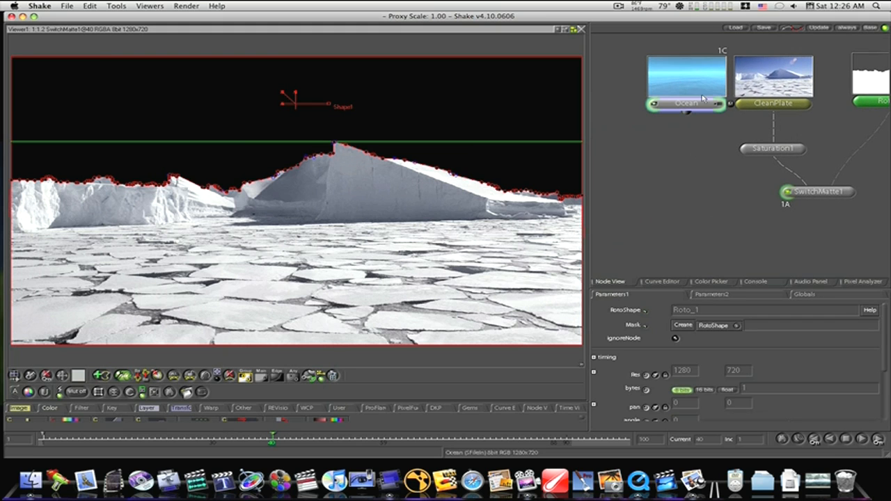
- Move the Ocean node farther from CleanPlate, view its image and load its parameters
drag(700, 93, 675, 95)
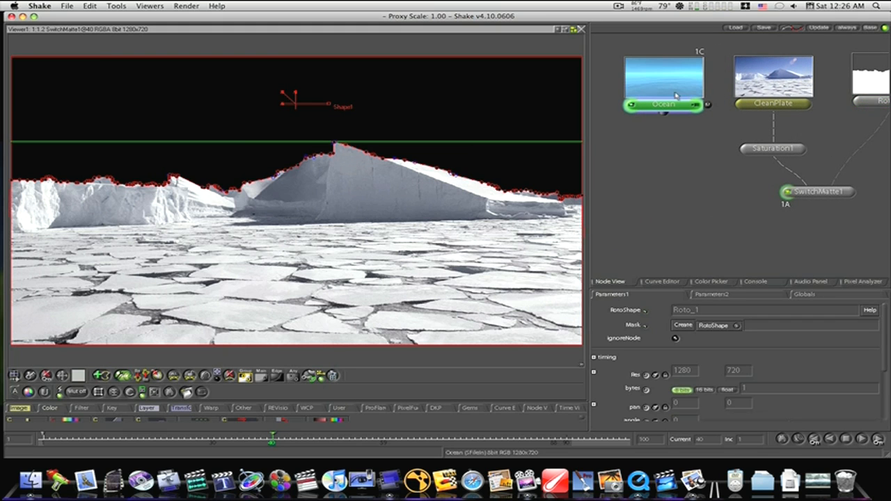
click(629, 105)
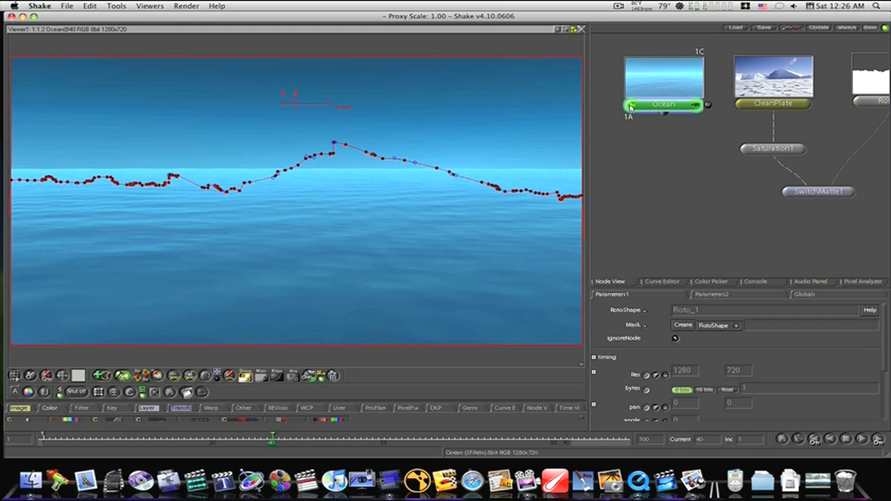
click(694, 105)
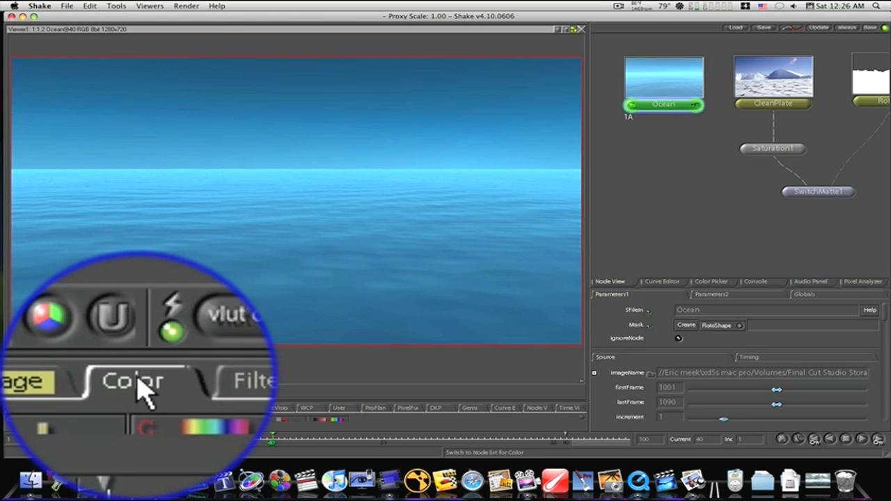
- Add a ContrastLum node after Ocean and set its contrast value to 1.6
right_click(51, 408)
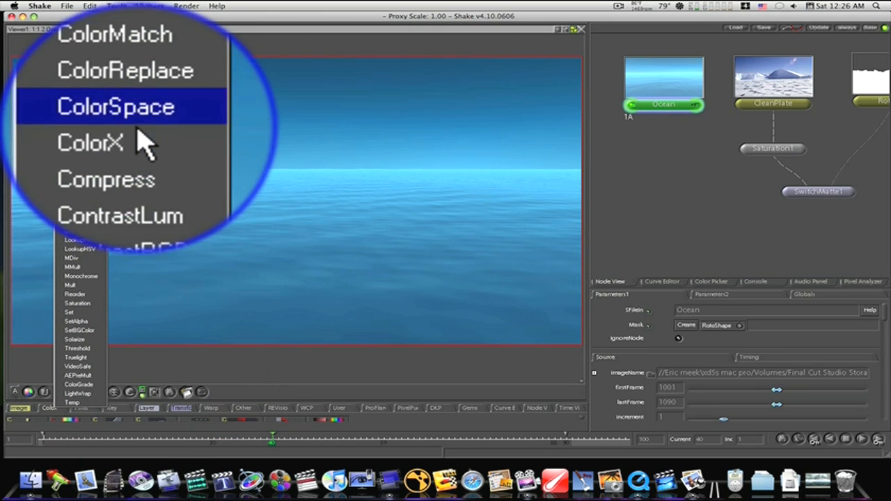
click(82, 158)
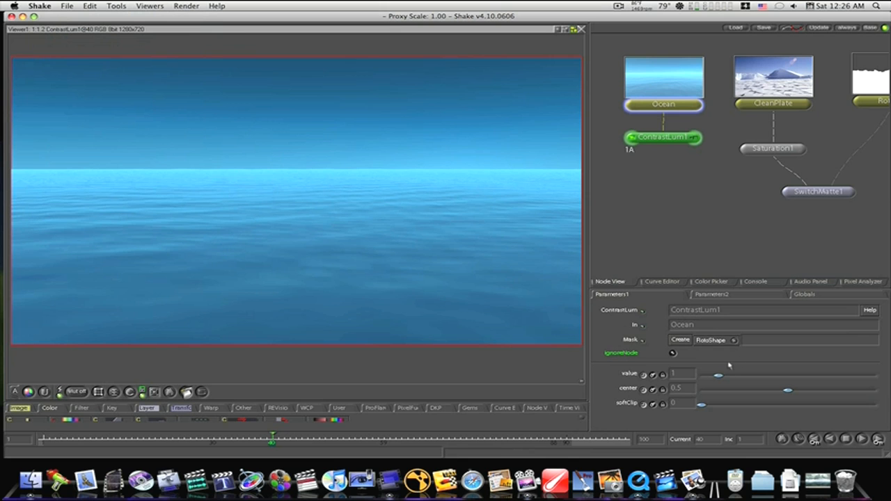
drag(717, 377, 730, 380)
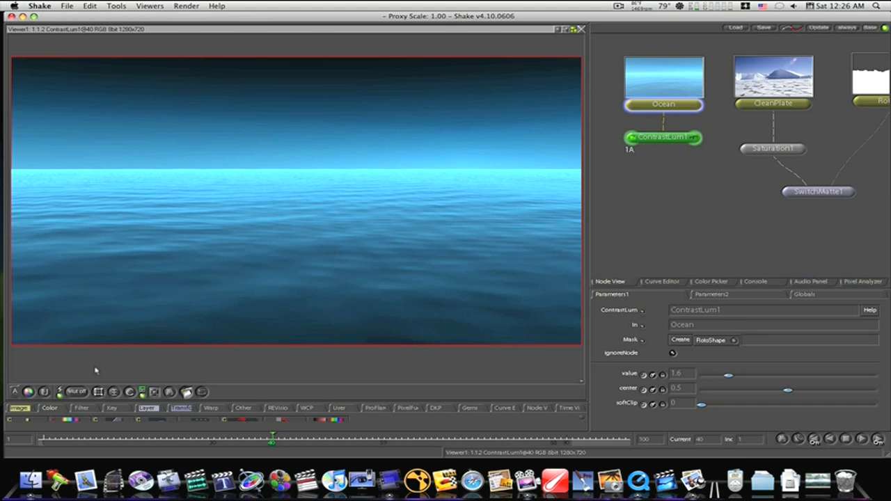
- Add a ColorCorrect node after ContrastLum1 and briefly enlarge the tool area to look over the color nodes
right_click(54, 410)
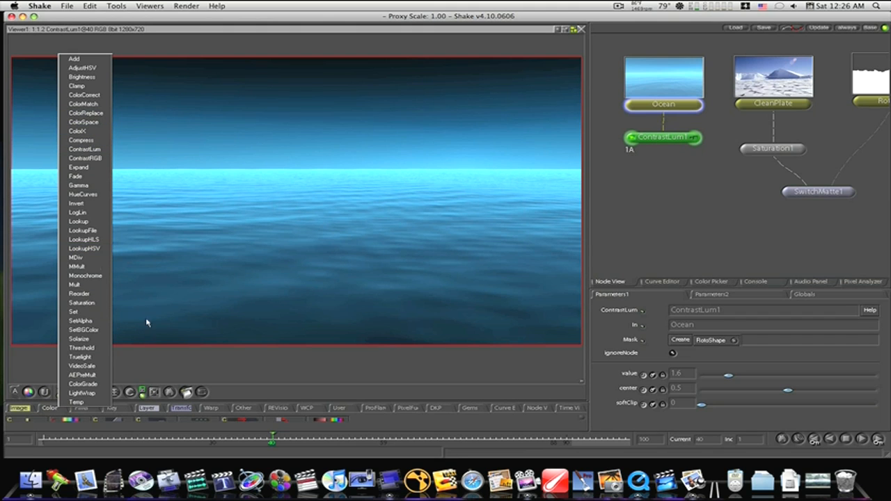
click(77, 98)
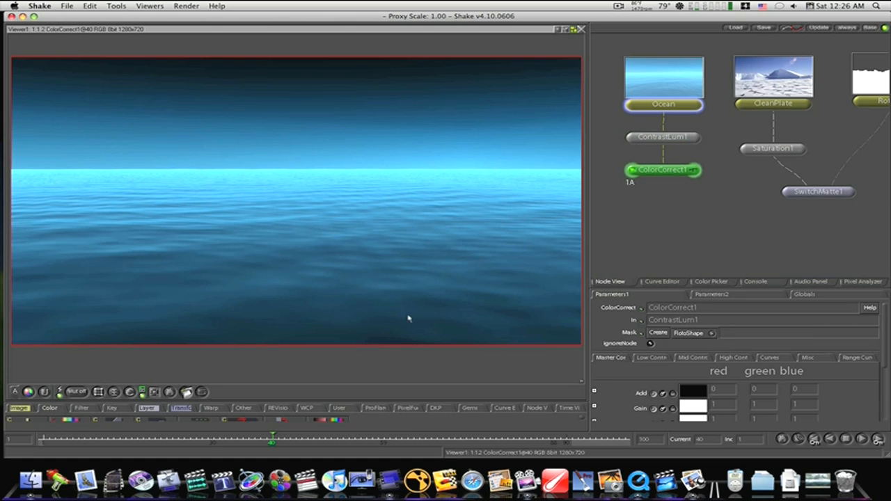
drag(304, 403, 313, 290)
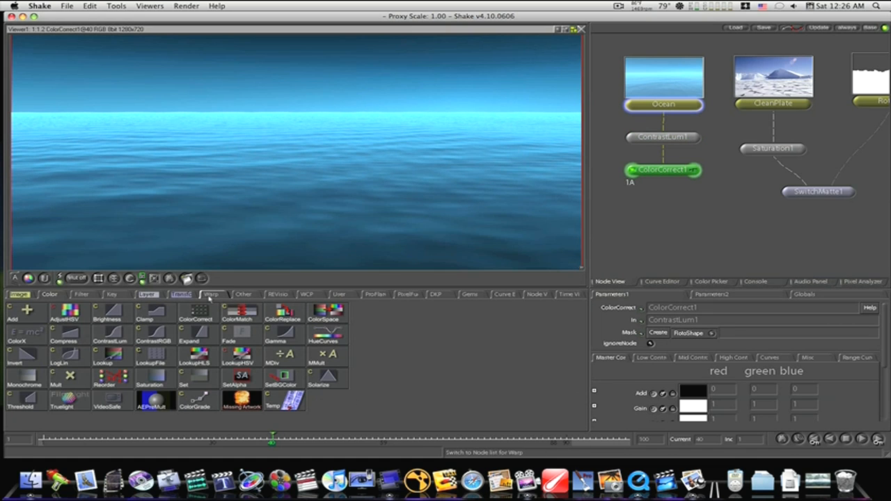
drag(217, 293, 53, 406)
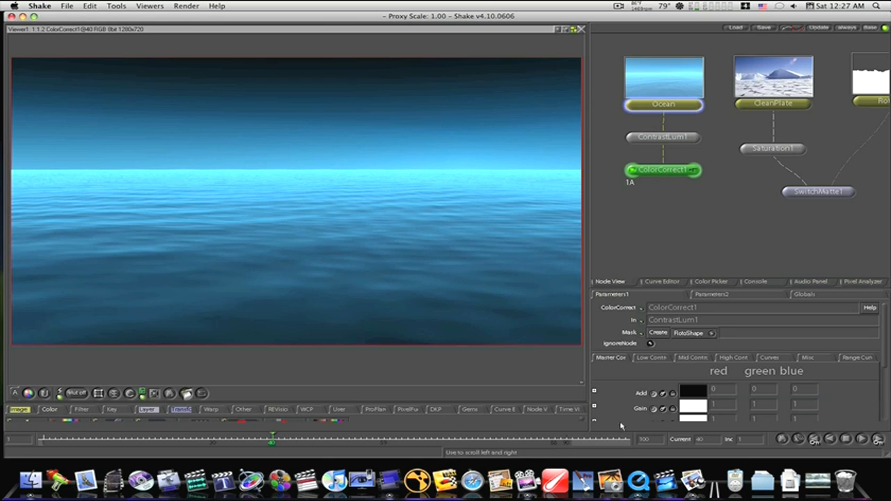
- Expand ColorCorrect1's Add parameter and set green Add to -0.063 and blue Add to -0.169
click(593, 391)
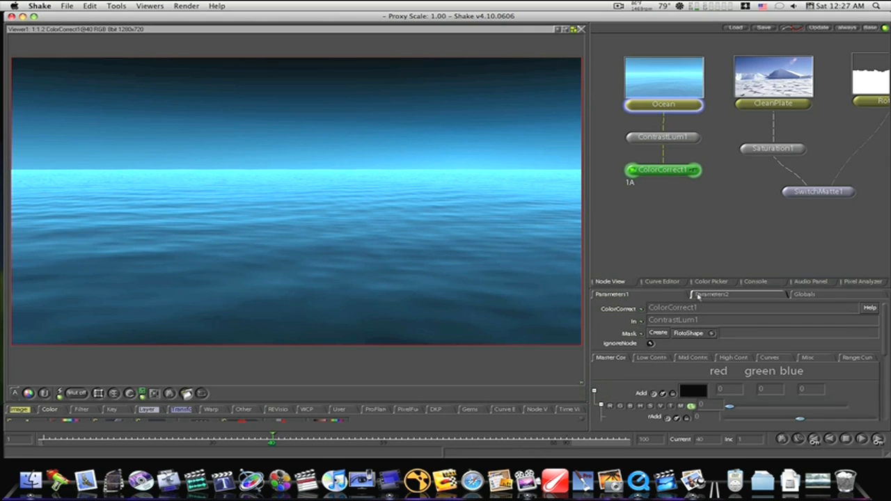
drag(697, 278, 712, 167)
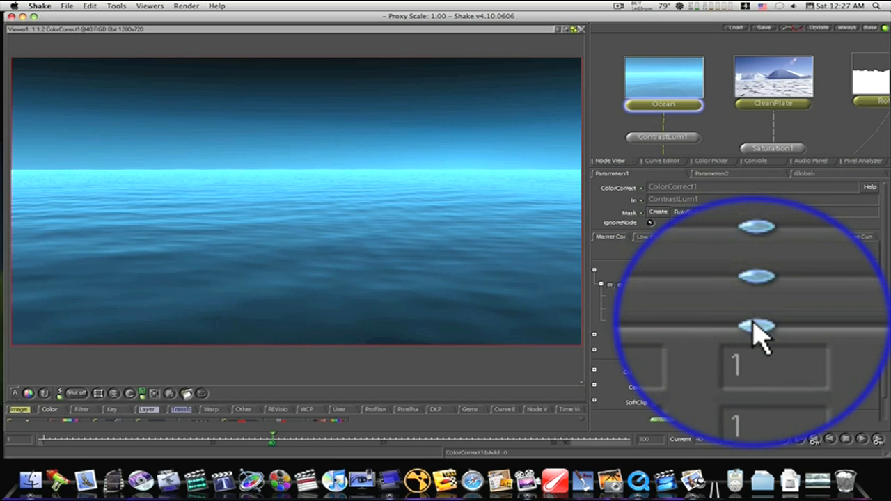
drag(757, 333, 757, 338)
drag(800, 311, 797, 311)
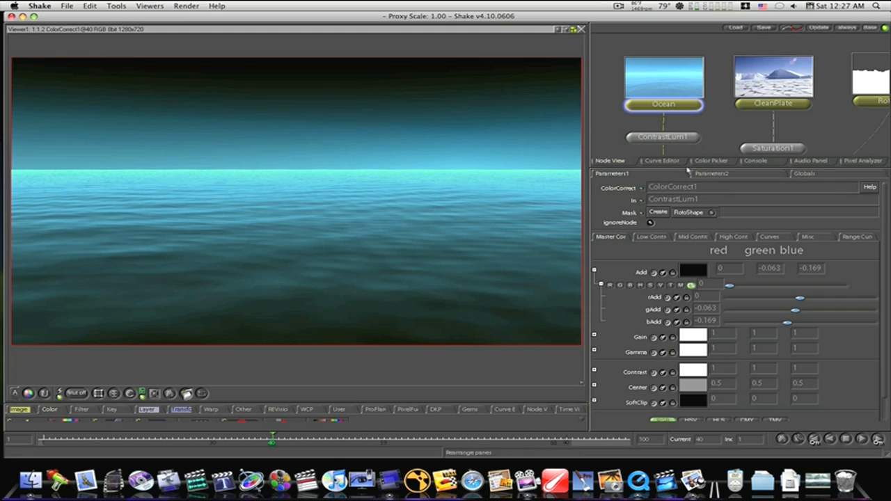
drag(688, 169, 701, 310)
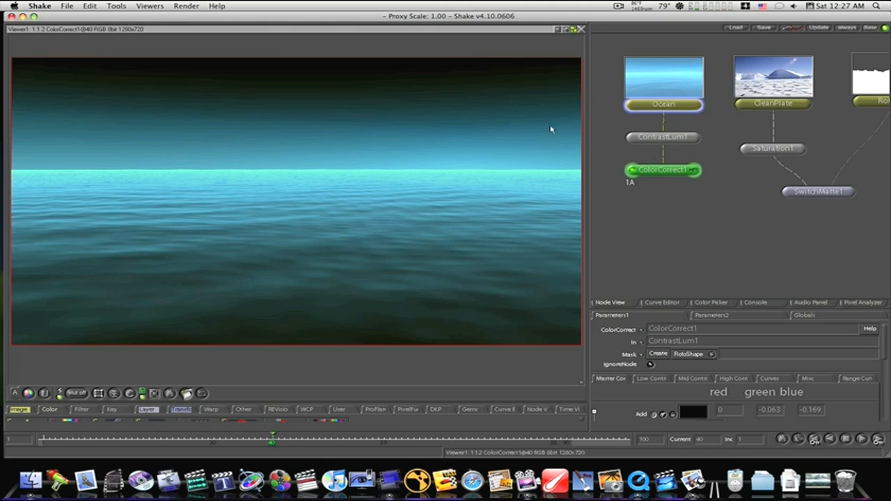
- Shift the Ocean, ContrastLum1 and ColorCorrect1 nodes farther from the CleanPlate branch to make room in the node tree
drag(663, 84, 620, 79)
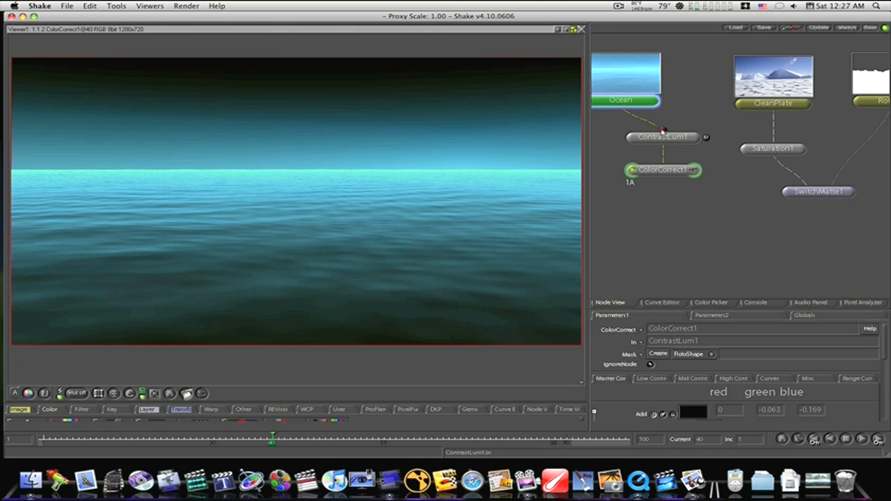
drag(663, 132, 633, 137)
click(657, 172)
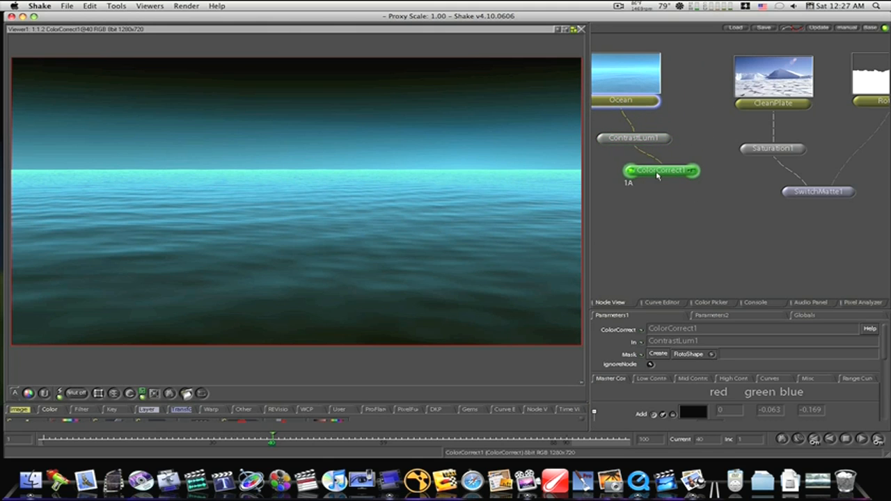
drag(657, 176, 641, 178)
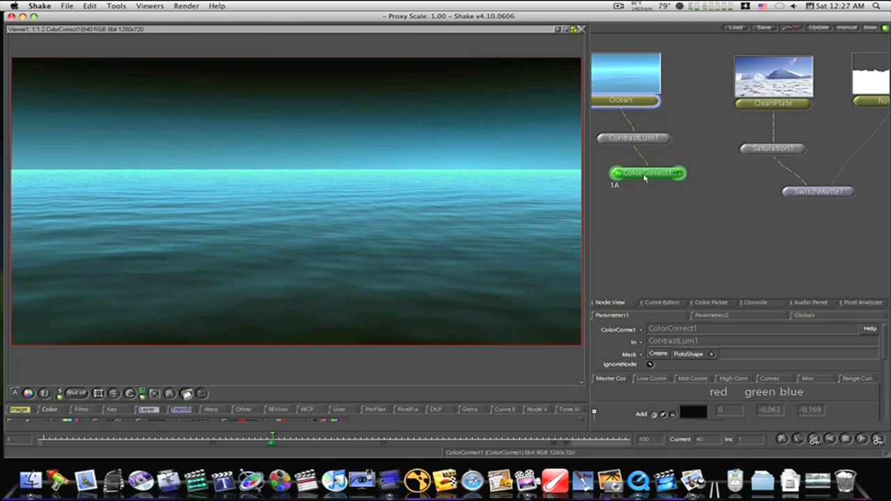
click(647, 85)
- Create an unconnected RotoShape node, place it below ColorCorrect1, and show CleanPlate in the viewer as the tracing reference
click(740, 104)
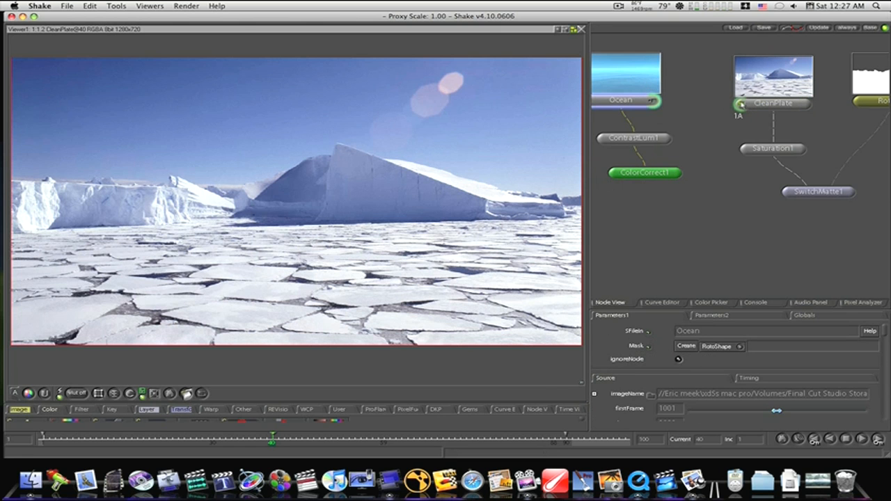
click(660, 193)
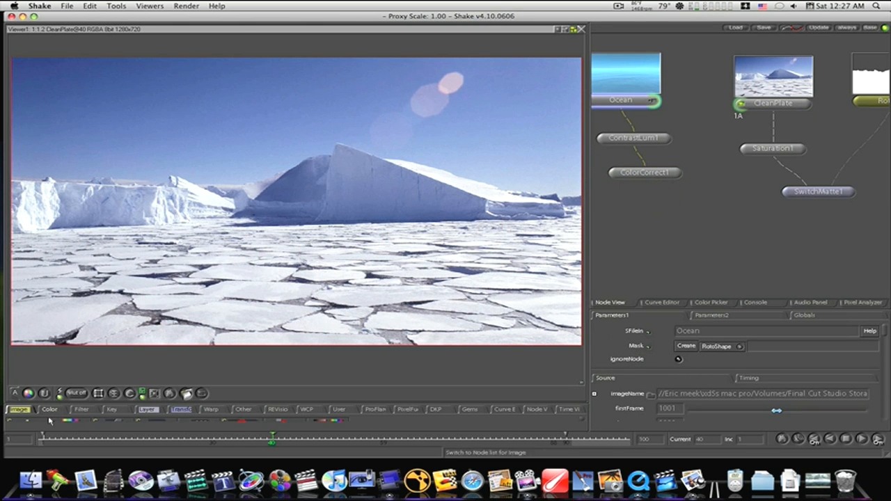
right_click(19, 409)
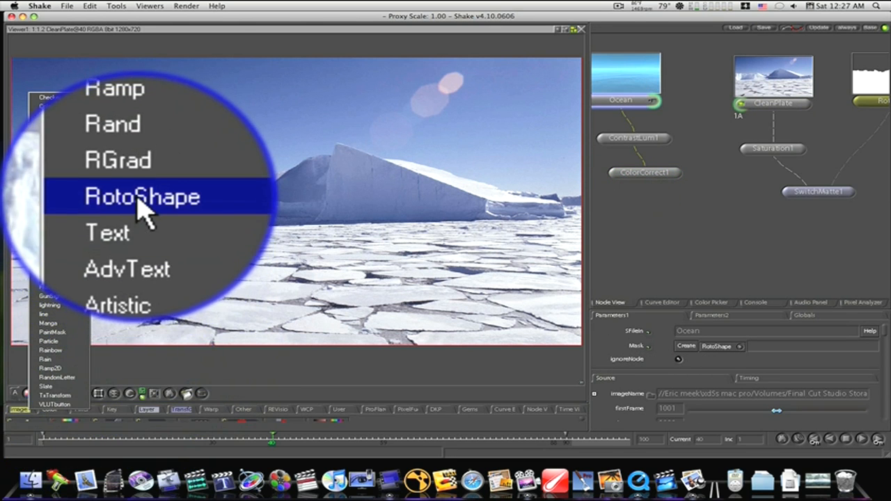
click(55, 170)
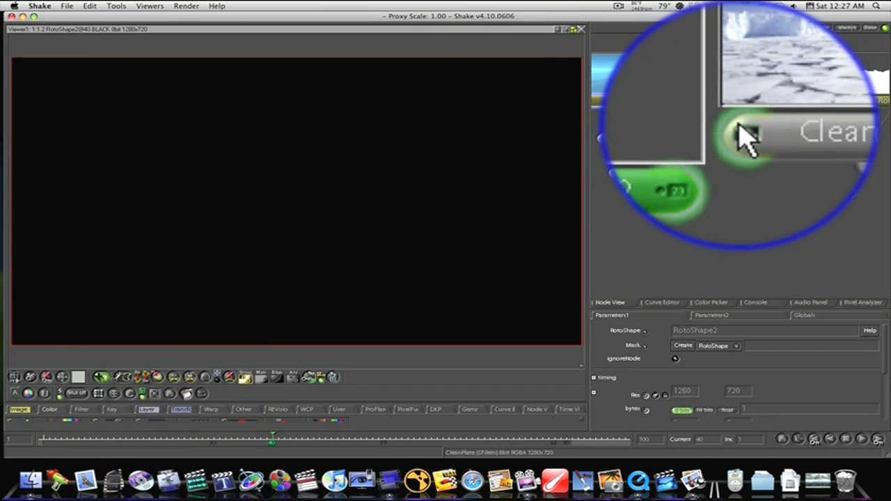
click(741, 103)
drag(699, 107, 689, 230)
- Start a roto outline at the plate's left edge and trace the waterline beneath the left ice cliff
drag(247, 254, 385, 261)
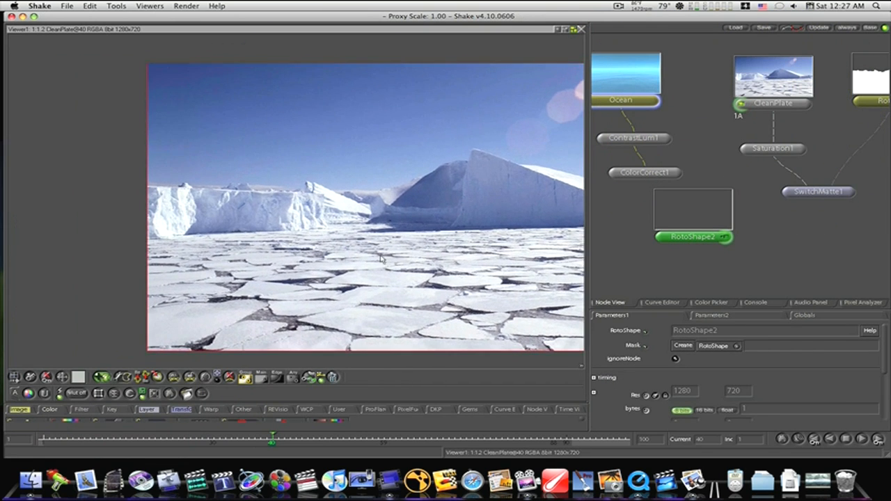
drag(312, 266, 440, 278)
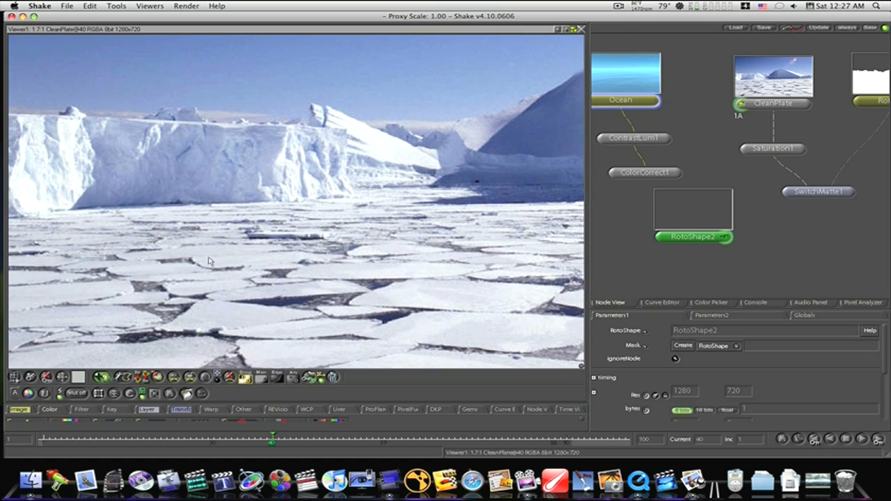
drag(208, 259, 346, 267)
click(156, 225)
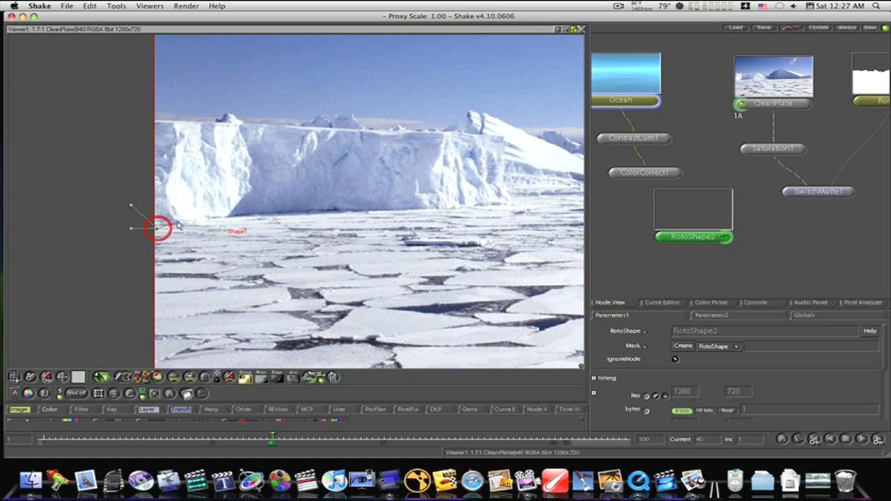
click(259, 215)
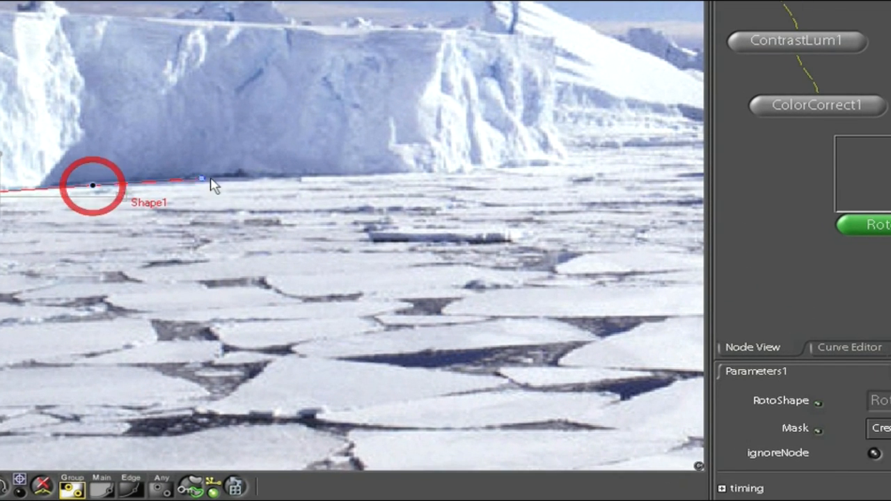
click(282, 181)
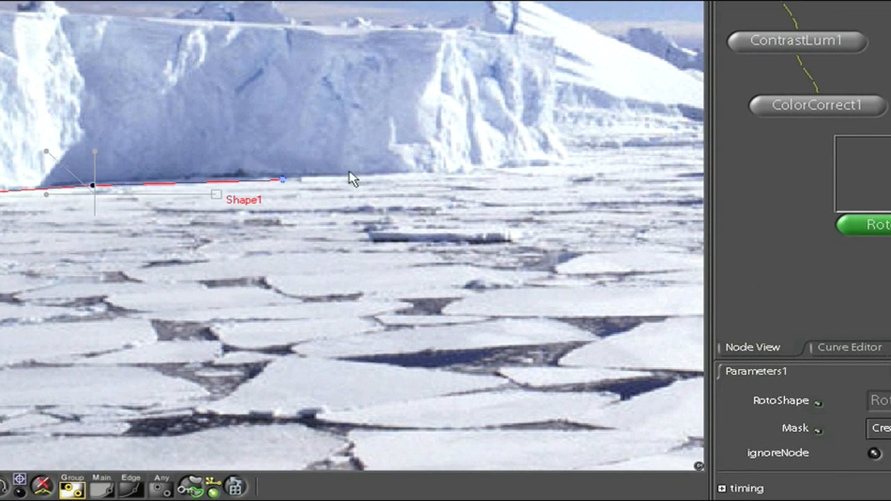
click(446, 171)
click(527, 164)
- Continue the roto outline past the cliff's corner and along the central iceberg's waterline to the plate's right edge
drag(528, 170, 100, 251)
click(115, 242)
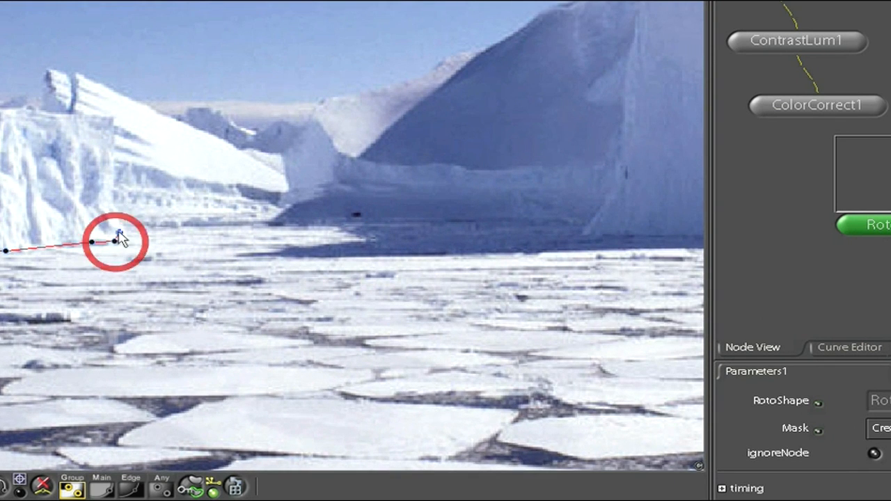
click(119, 227)
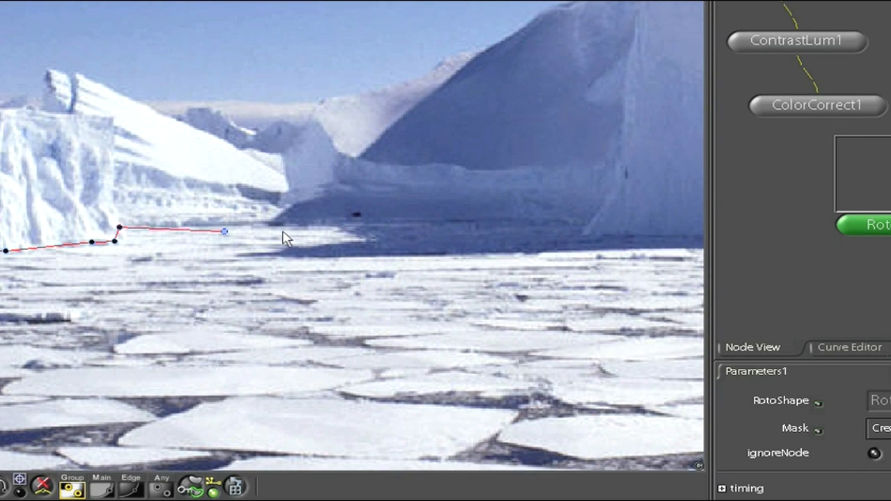
click(581, 234)
drag(543, 235, 0, 277)
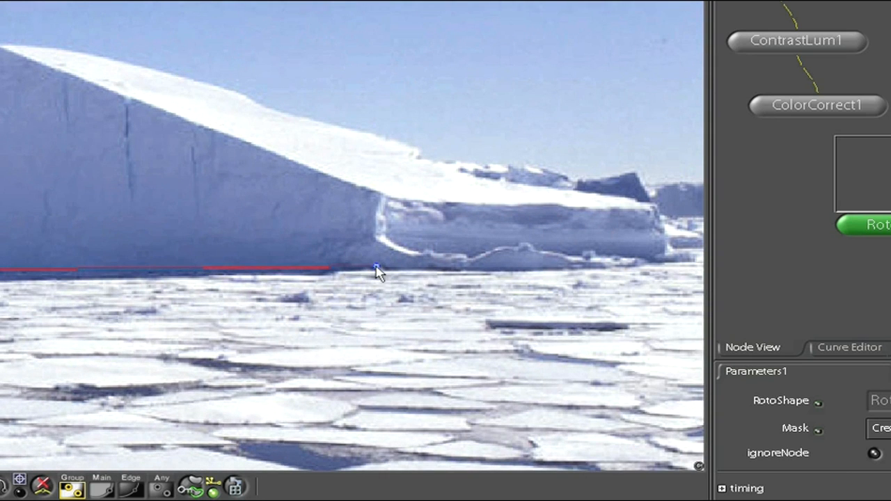
click(376, 269)
drag(599, 265, 152, 300)
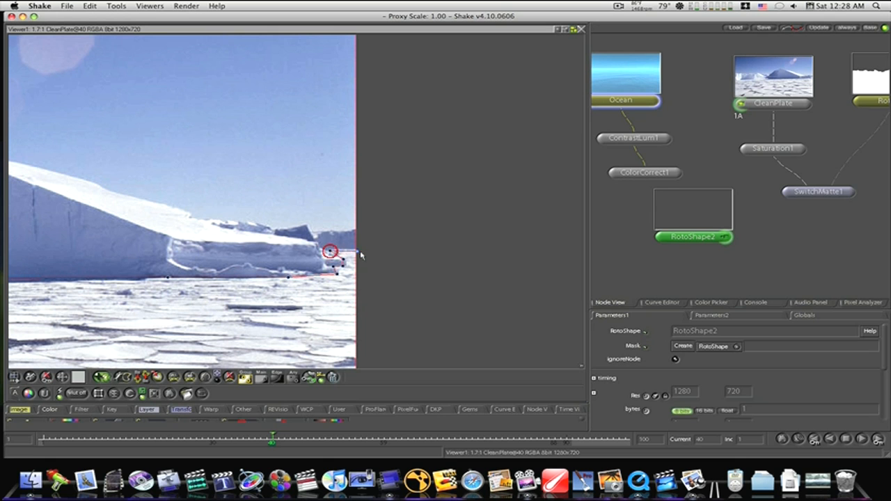
- Carry the waterline outline outside the plate's lower edge, close it at the starting point and fit the whole frame in view
drag(366, 252, 500, 3)
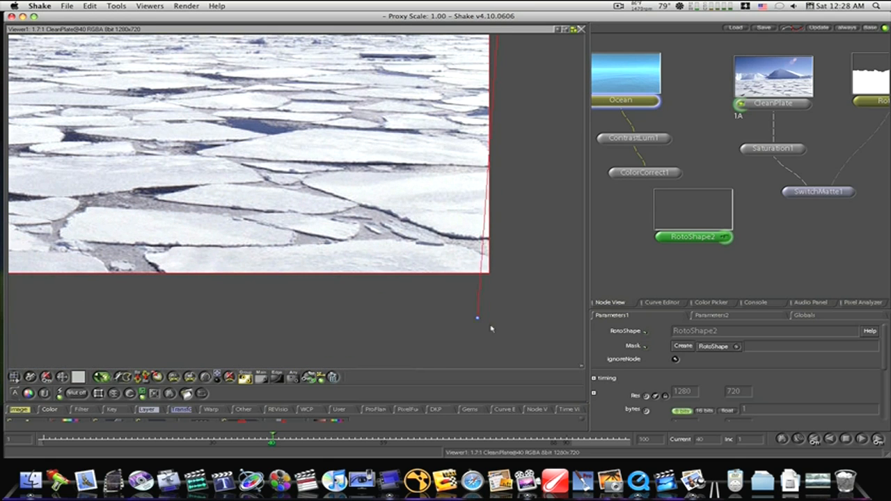
drag(188, 304, 826, 327)
drag(349, 313, 578, 329)
drag(237, 161, 192, 313)
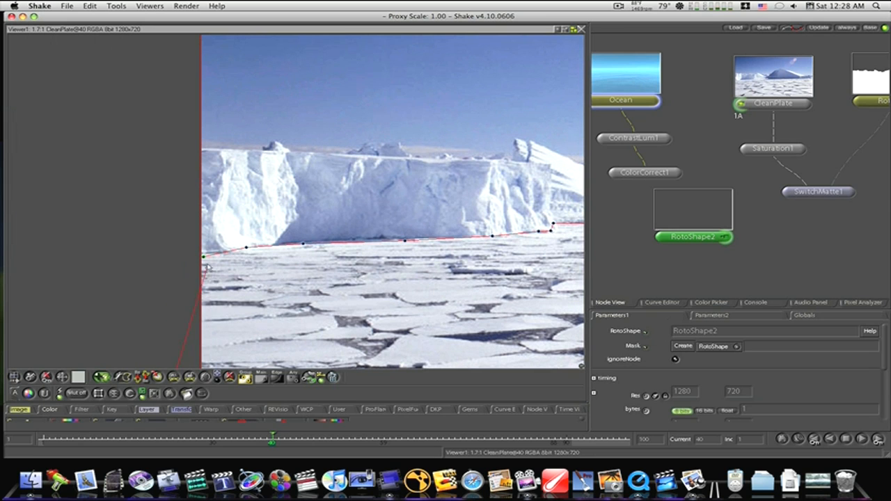
key(f)
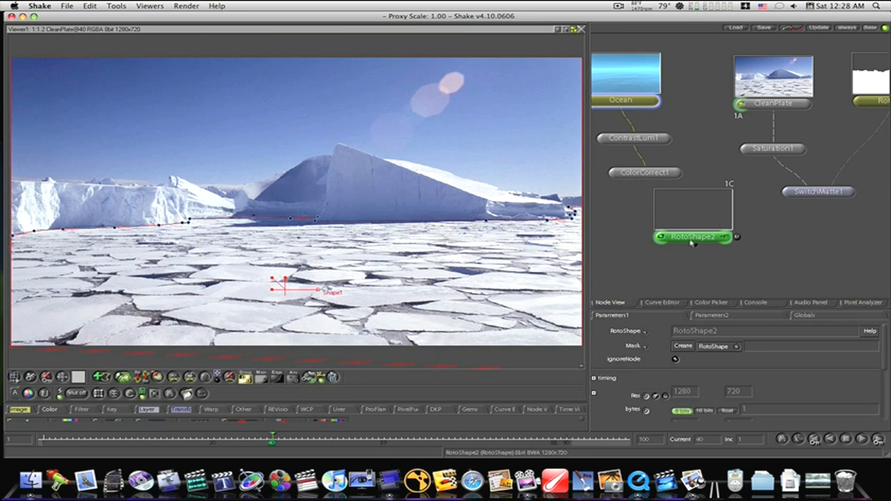
- Move RotoShape2 up between Ocean and CleanPlate and refresh its thumbnail
drag(691, 241, 690, 124)
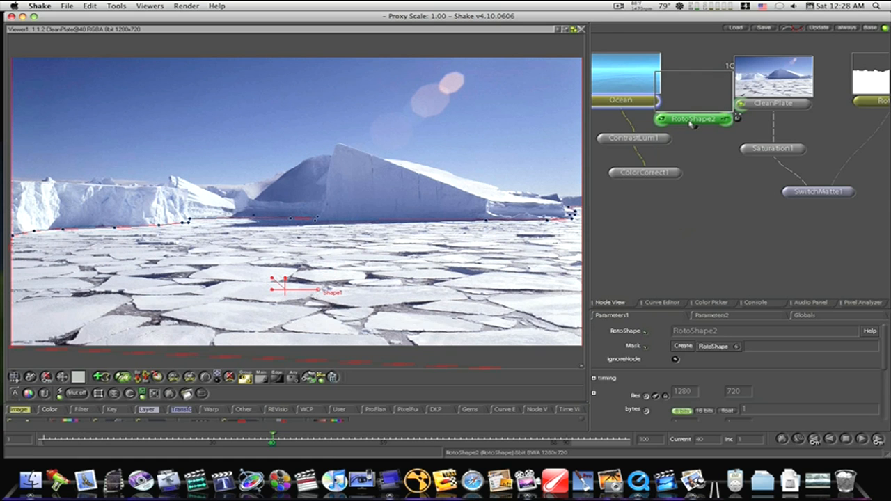
key(r)
- Add a SwitchMatte node after ColorCorrect1 and connect RotoShape2 to its background input as the ocean's matte
click(643, 174)
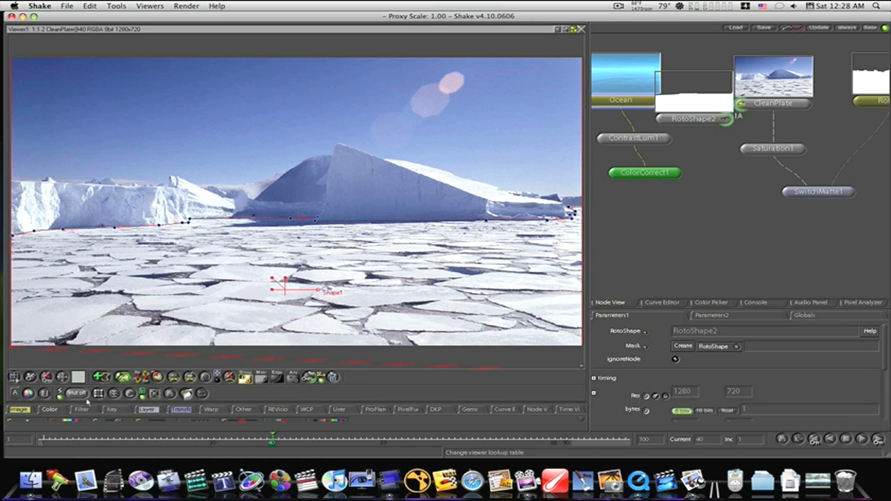
right_click(146, 410)
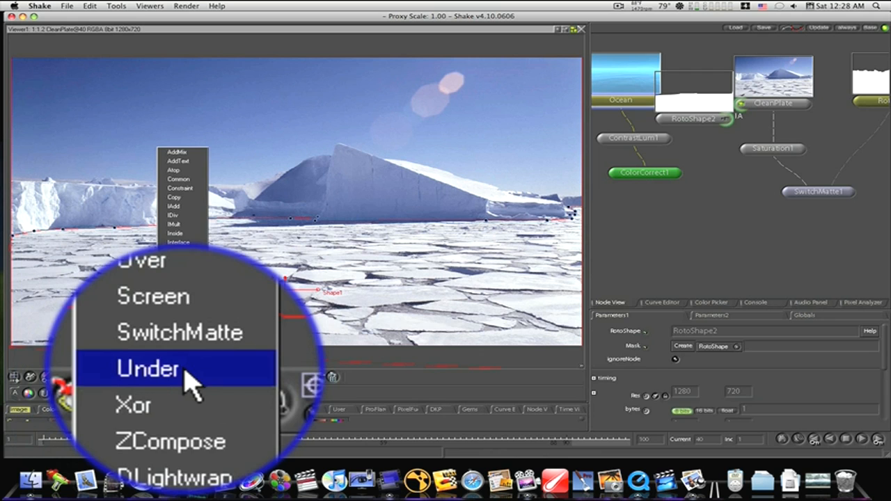
click(177, 358)
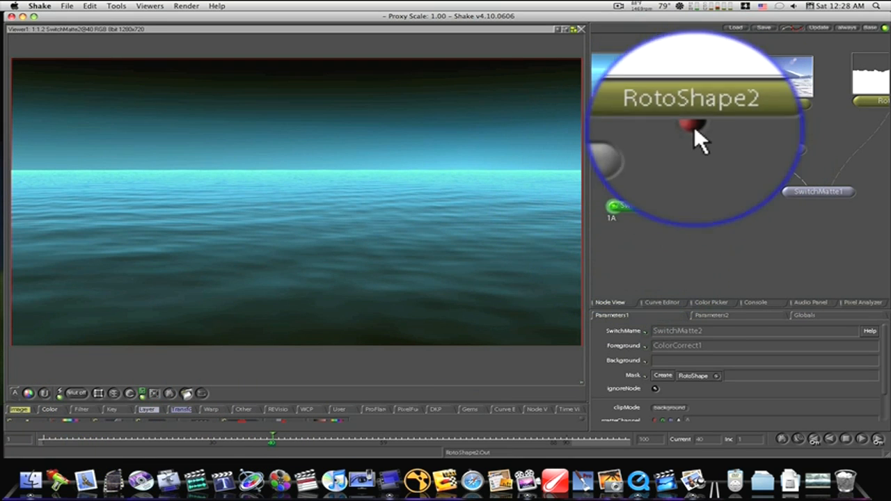
drag(694, 128, 654, 203)
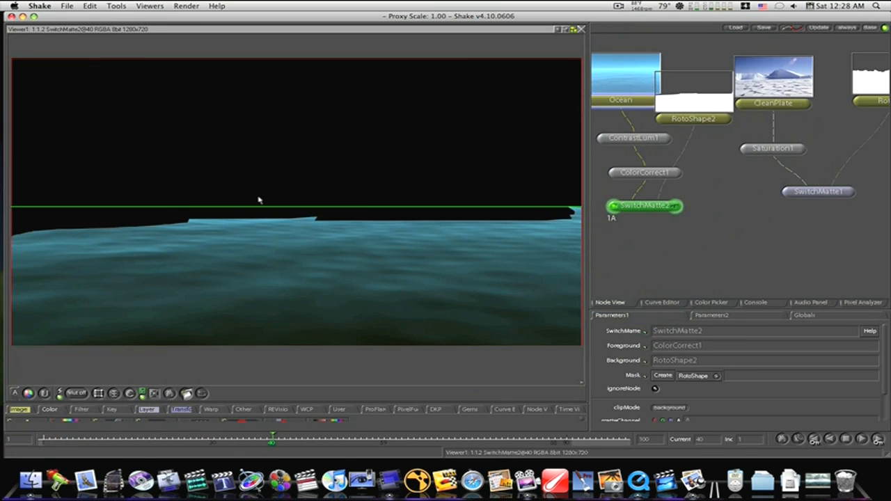
- Feed RotoShape1 into the ocean SwitchMatte's background in place of RotoShape2, place it above the ocean branch and delete RotoShape2
drag(740, 119, 678, 218)
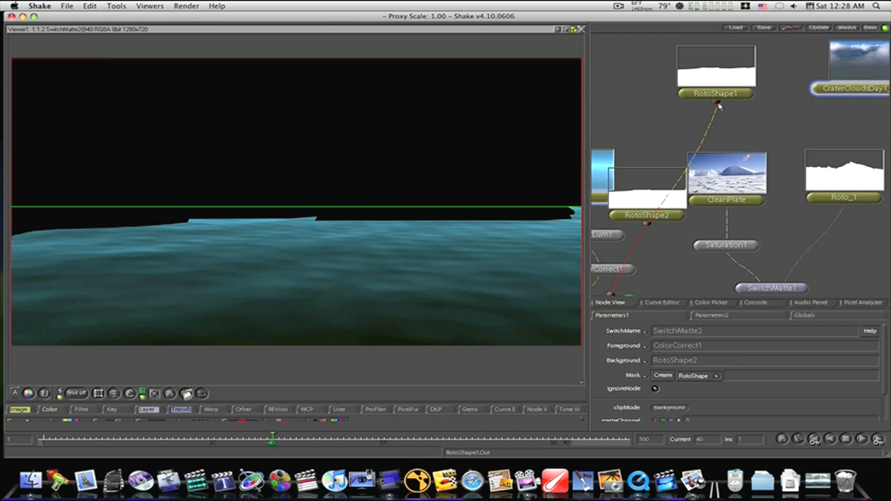
drag(719, 105, 654, 129)
click(656, 182)
key(Delete)
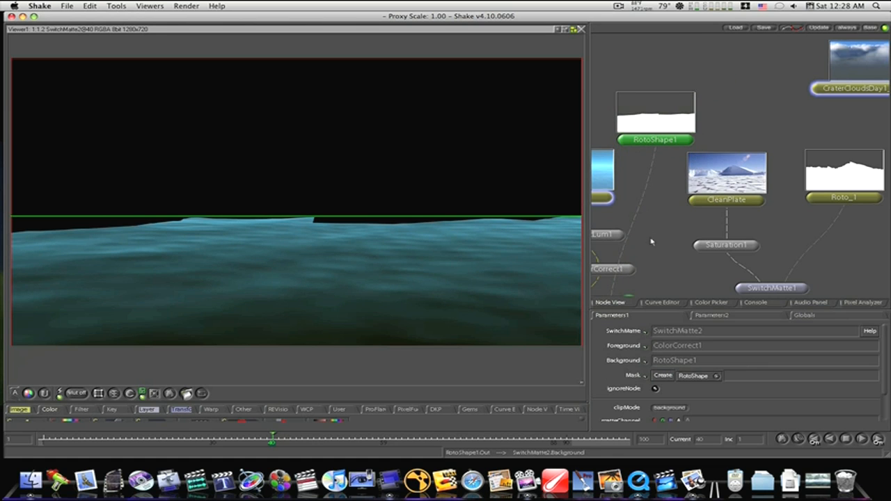
- Add an Over node after SwitchMatte2, place it between both branches and connect SwitchMatte1 as its background
drag(657, 253, 724, 154)
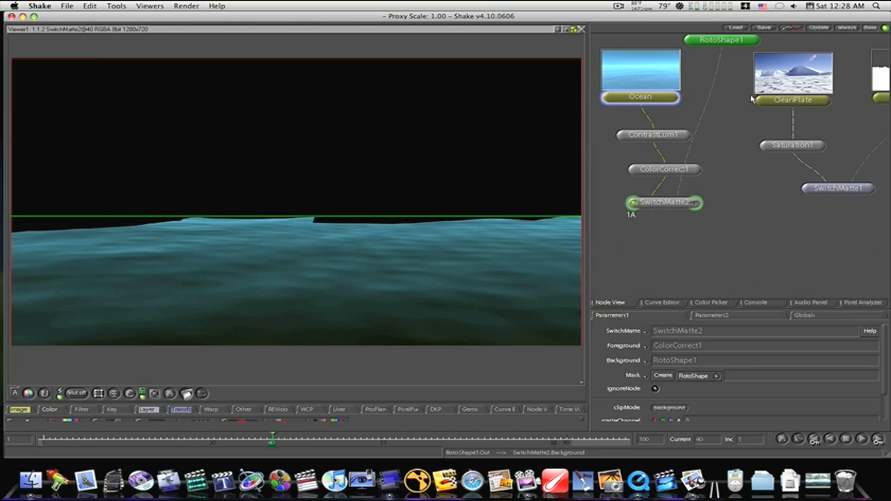
click(808, 191)
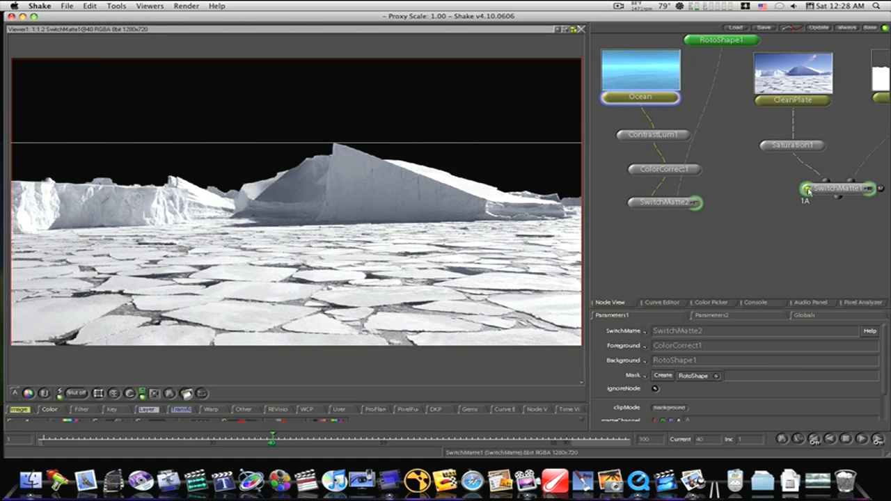
click(632, 203)
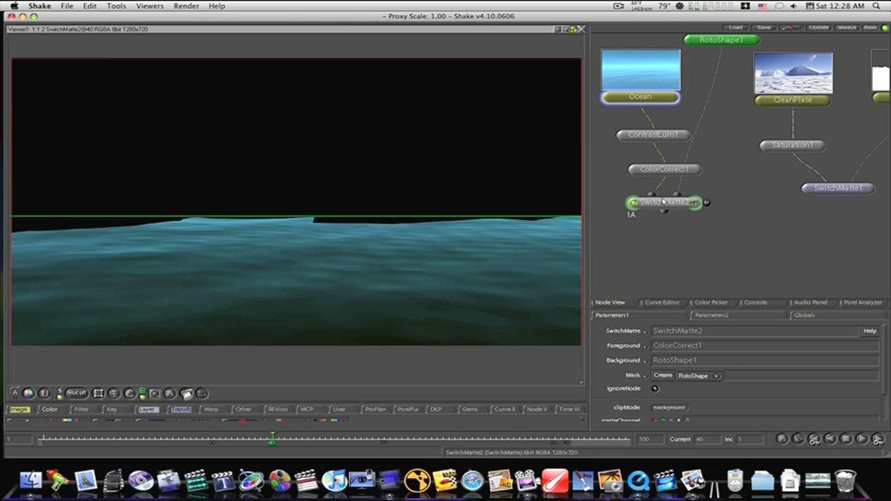
click(665, 202)
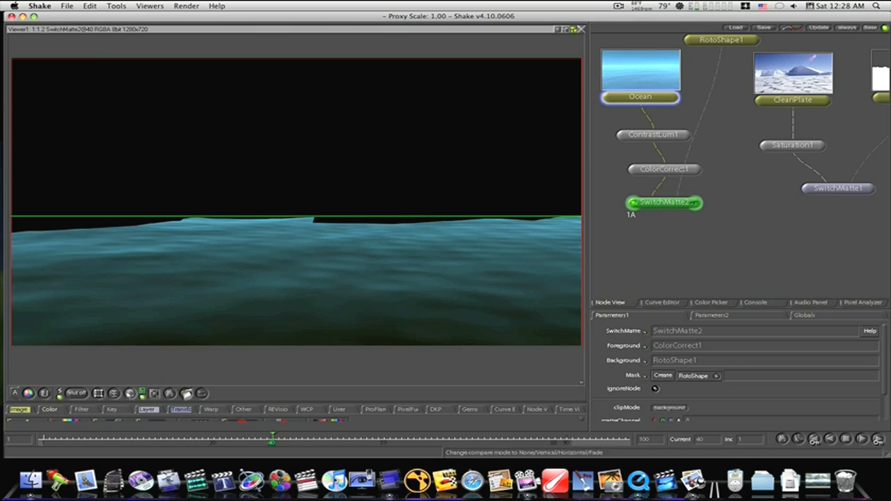
right_click(155, 409)
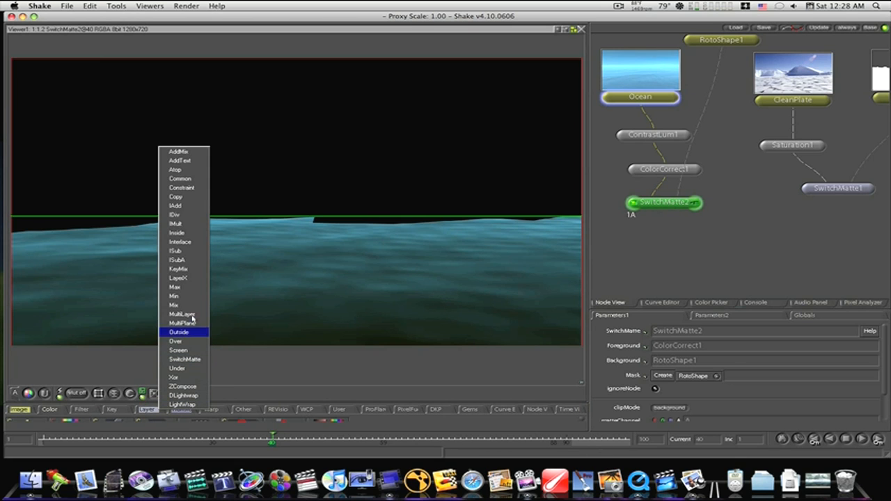
click(186, 340)
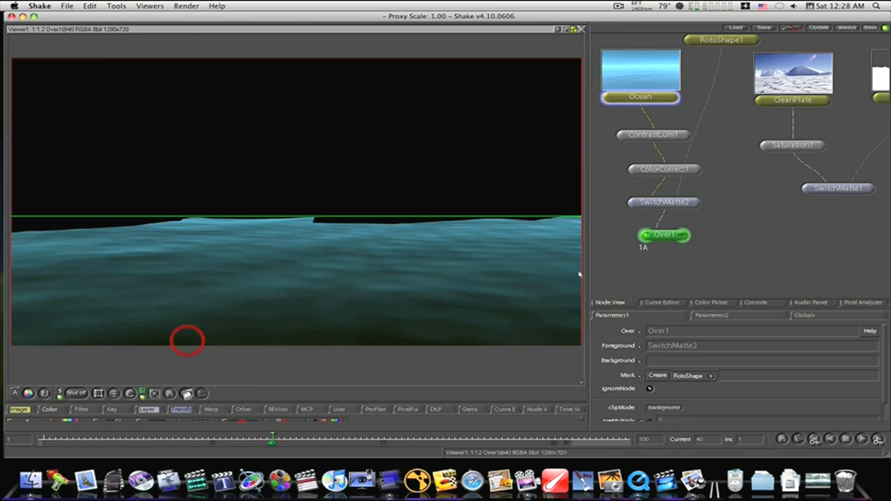
drag(668, 236, 747, 252)
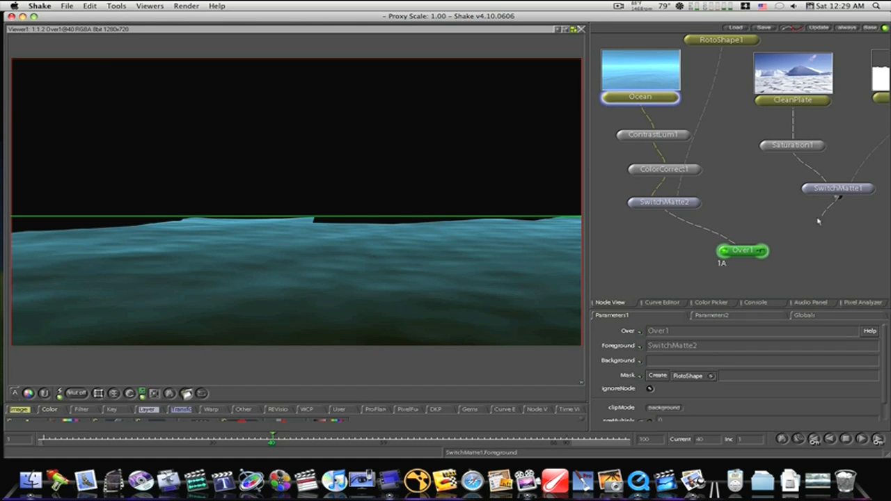
drag(777, 227, 751, 244)
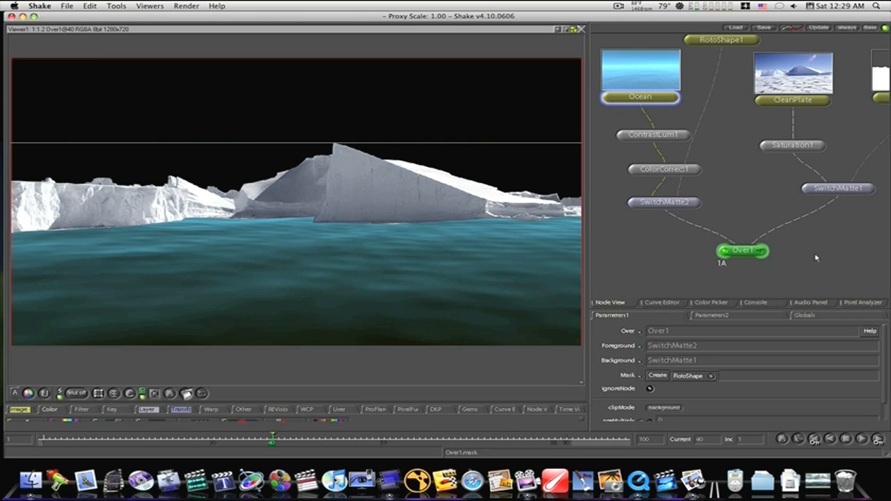
- Add a second Over node after Over1 and connect volc_cloud as its background
drag(816, 256, 727, 263)
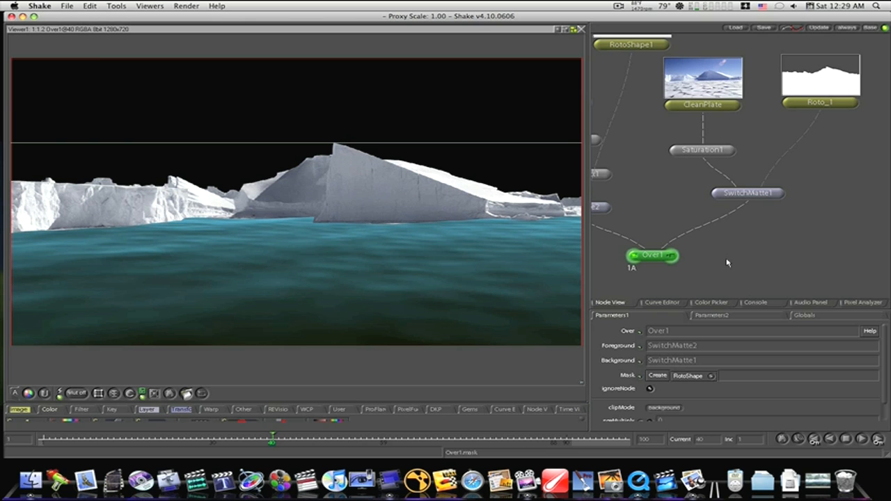
drag(823, 173, 624, 233)
drag(853, 149, 745, 141)
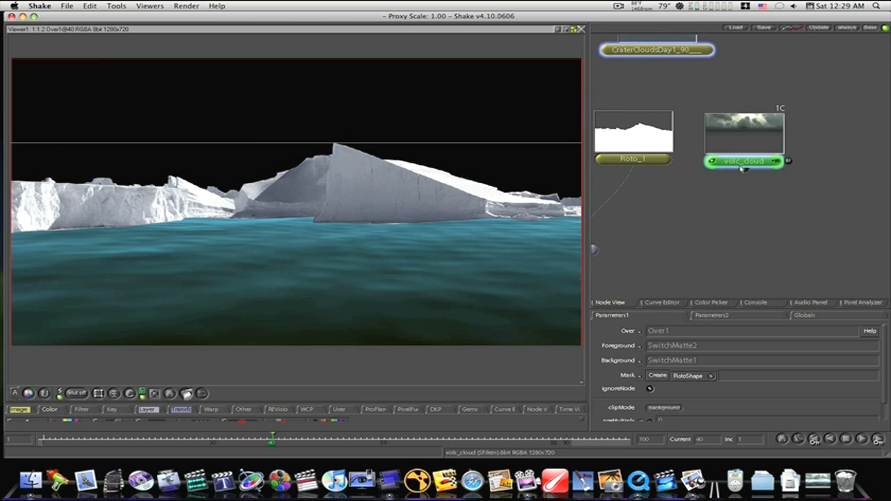
drag(686, 235, 834, 103)
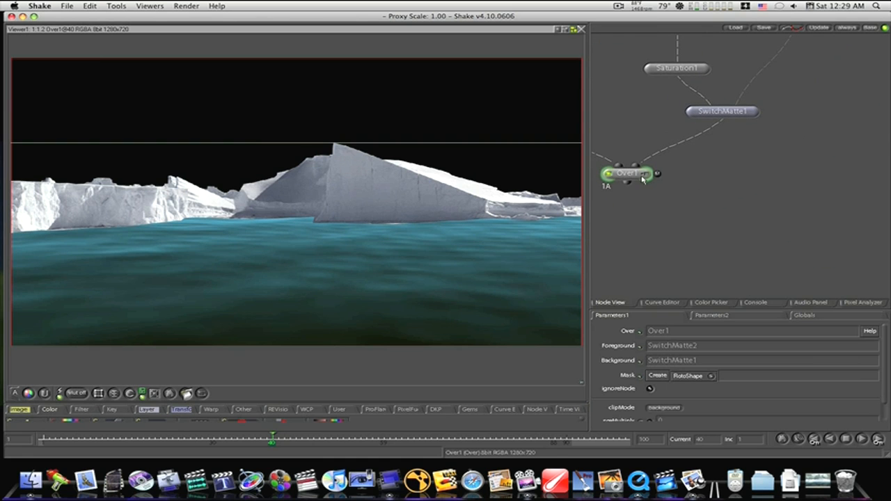
right_click(147, 409)
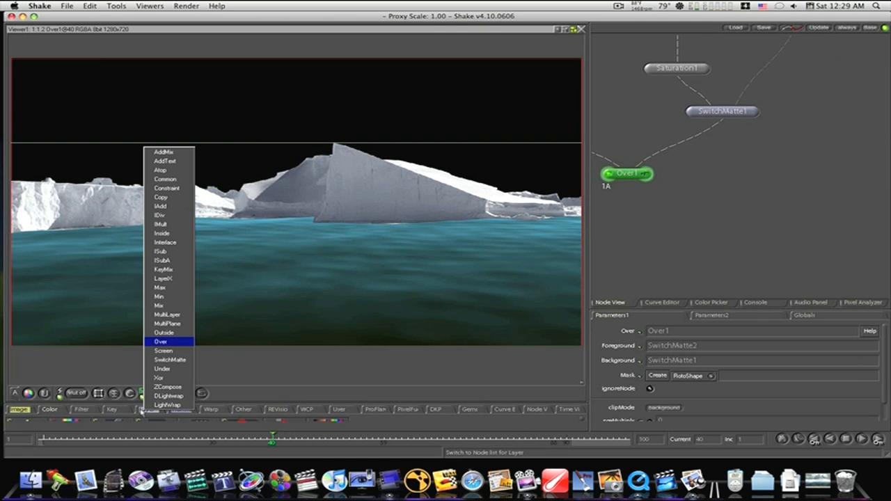
click(162, 342)
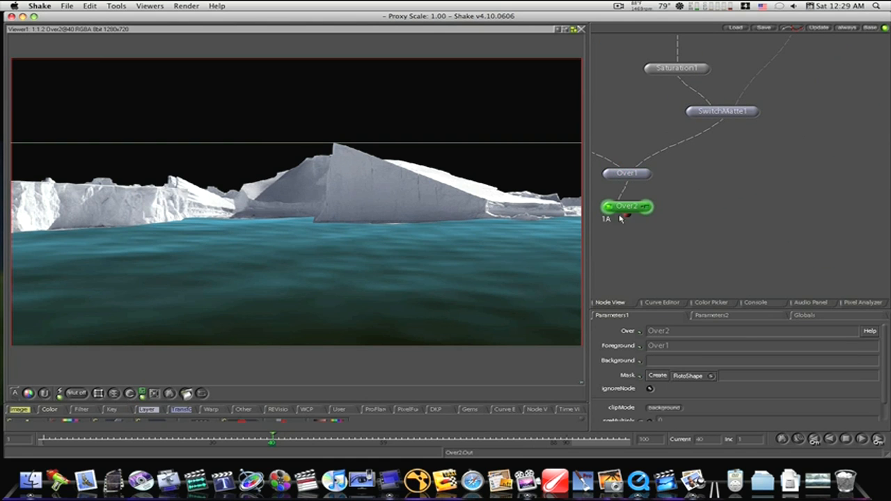
drag(622, 209, 682, 218)
drag(871, 119, 817, 183)
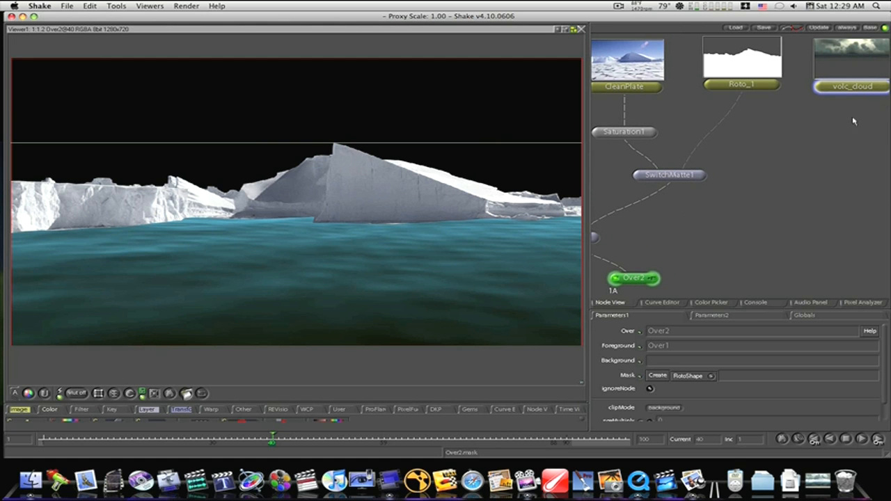
drag(819, 148, 646, 274)
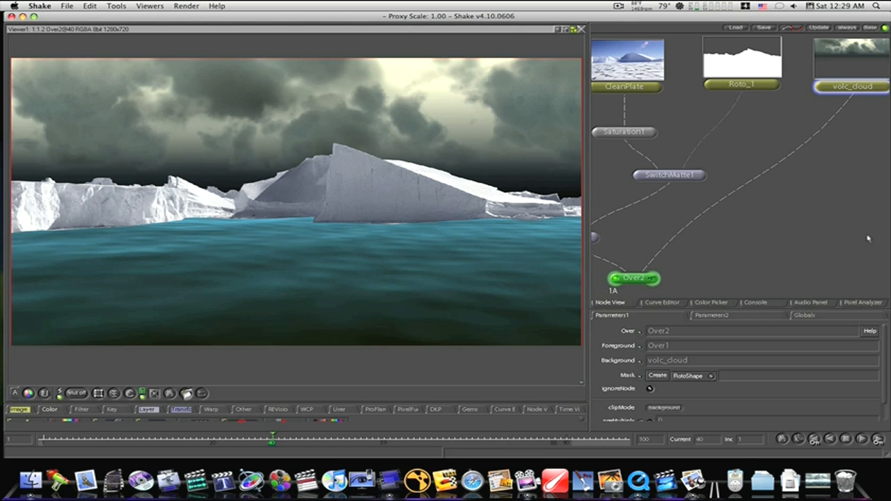
- Insert a Move2D node after volc_cloud and scale the clouds up well beyond the frame's edges
drag(837, 204, 879, 174)
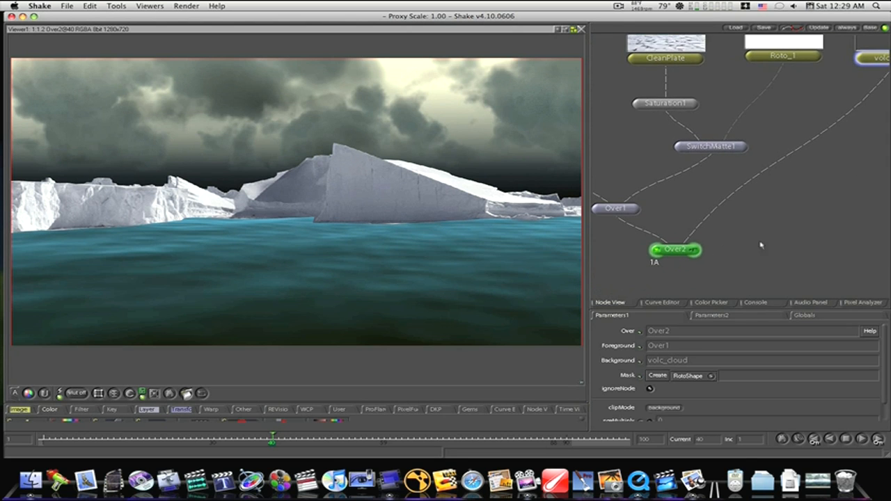
drag(743, 257, 701, 242)
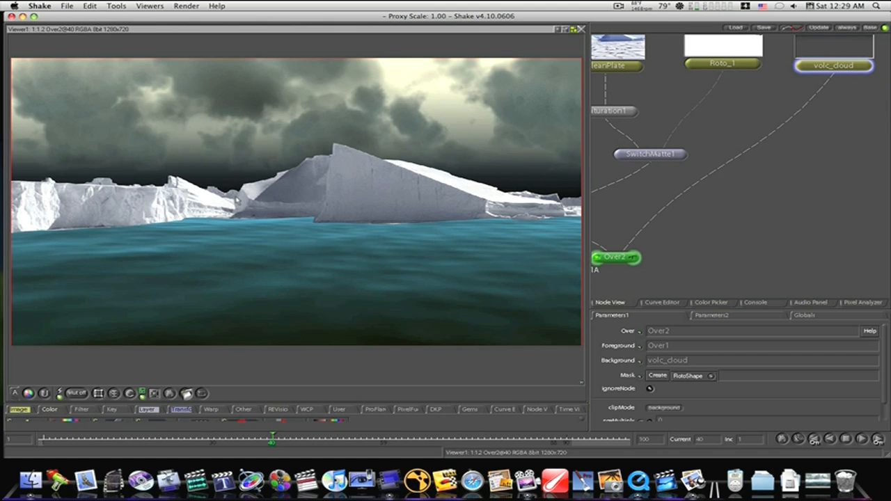
click(829, 66)
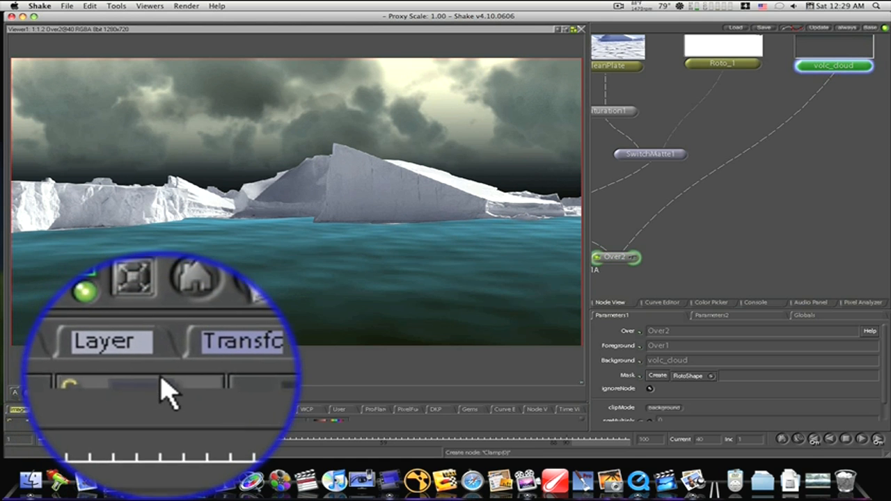
right_click(180, 409)
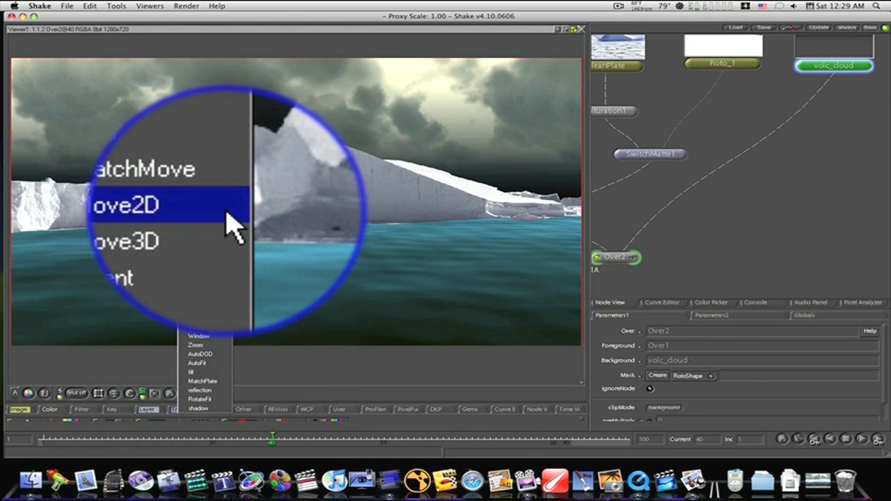
click(231, 221)
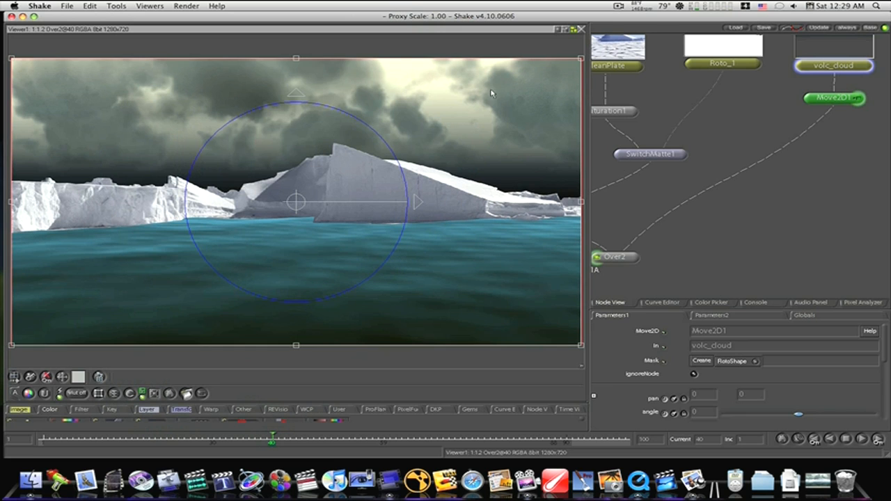
scroll(494, 128, down, 5)
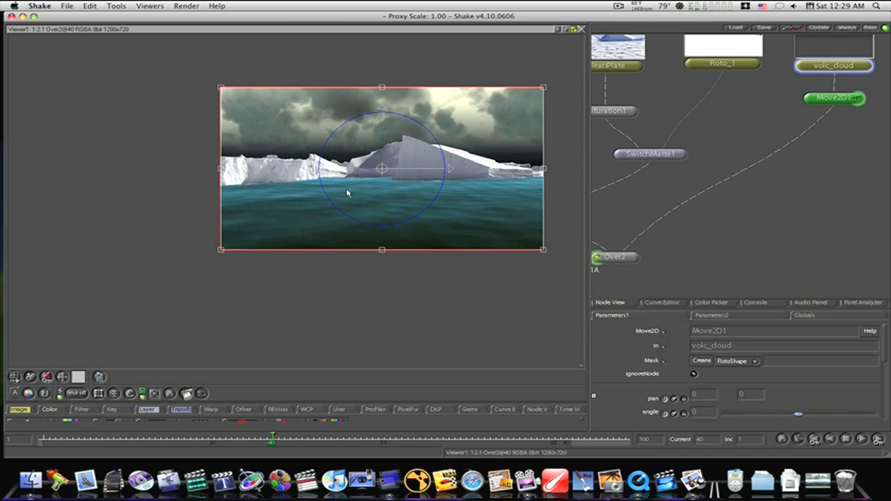
drag(449, 169, 320, 217)
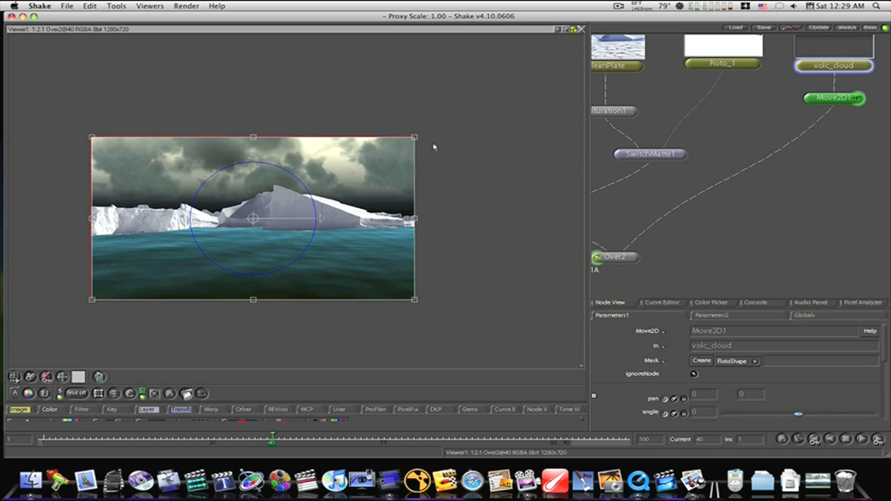
drag(415, 136, 518, 136)
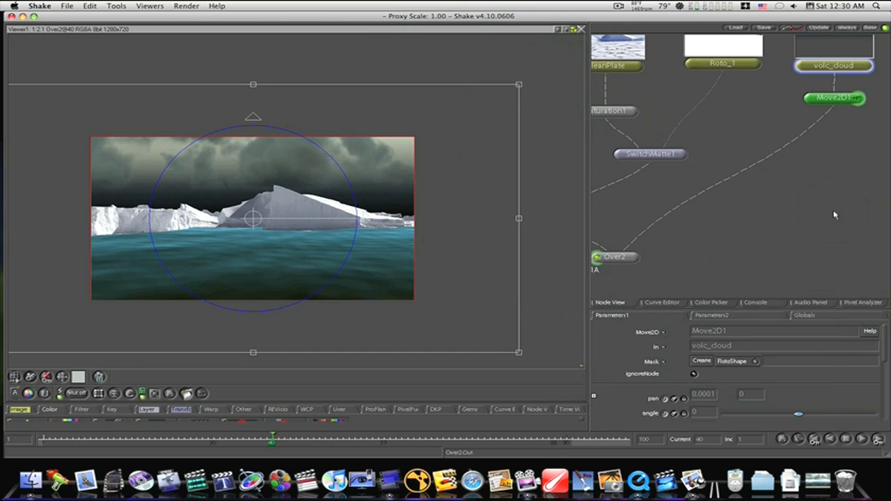
- Insert an Over node between Move2D1 and Over2 and place it a little below Move2D1
drag(834, 207, 746, 239)
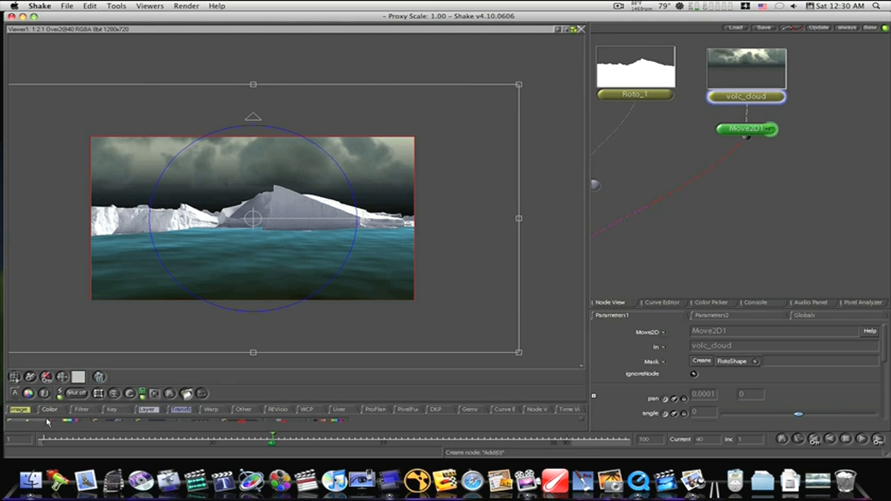
right_click(147, 409)
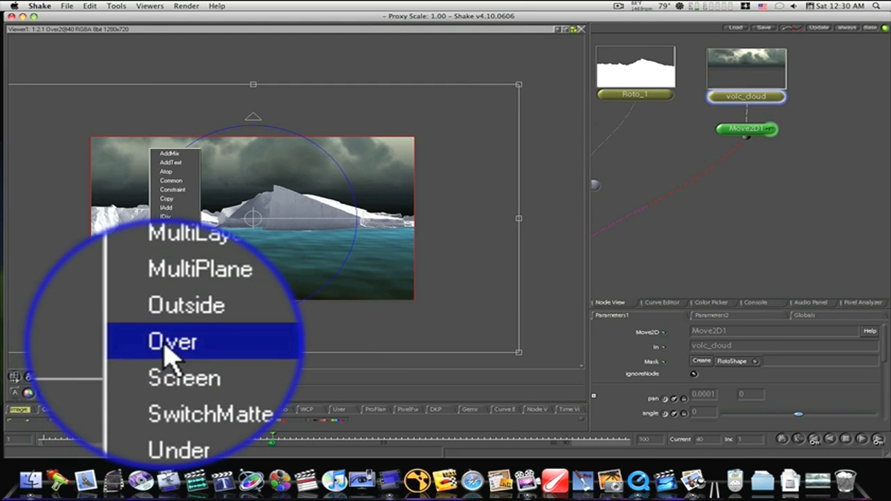
click(167, 386)
drag(743, 161, 752, 180)
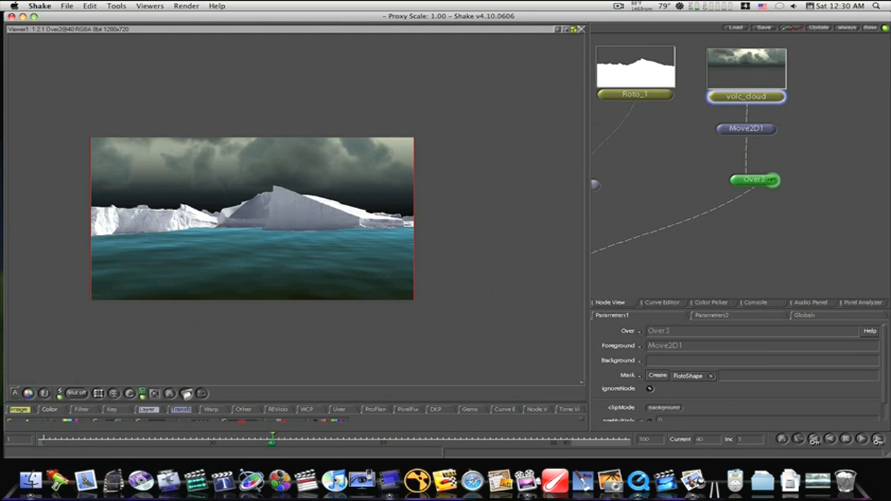
- Create a Color image node and set its color to a pale cyan of 0.7544, 0.9446, 1
right_click(19, 409)
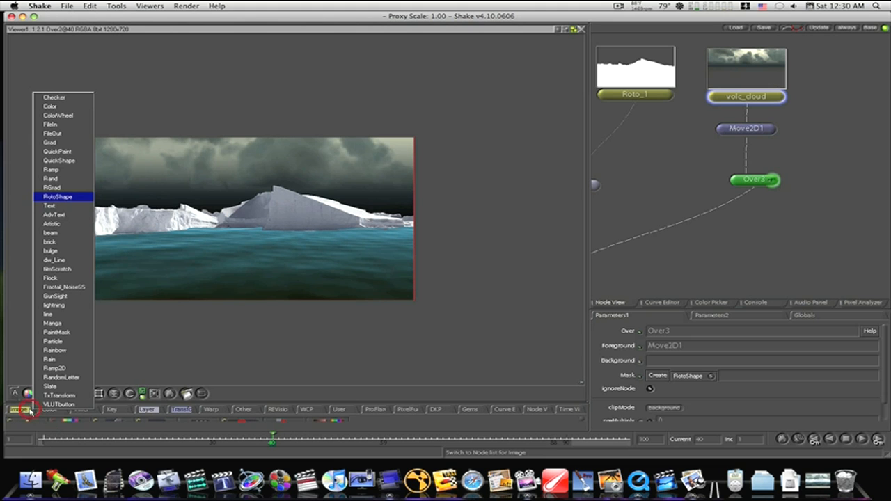
click(83, 109)
scroll(609, 380, down, 1)
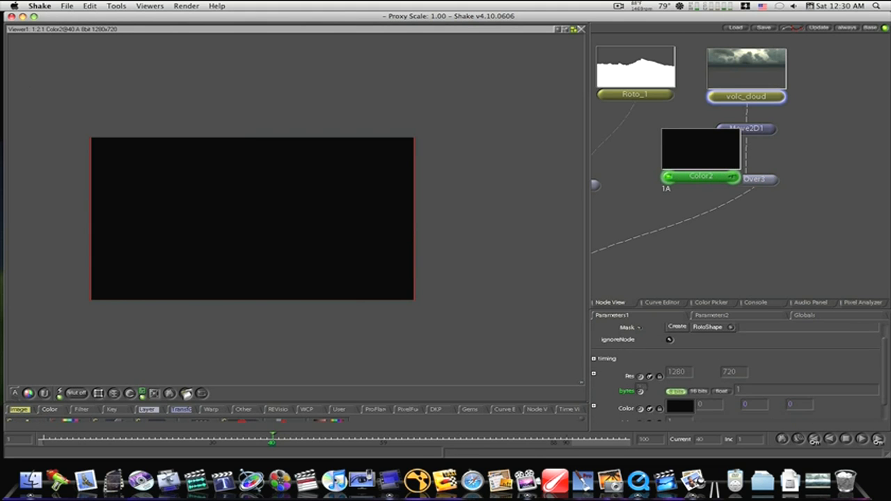
click(678, 407)
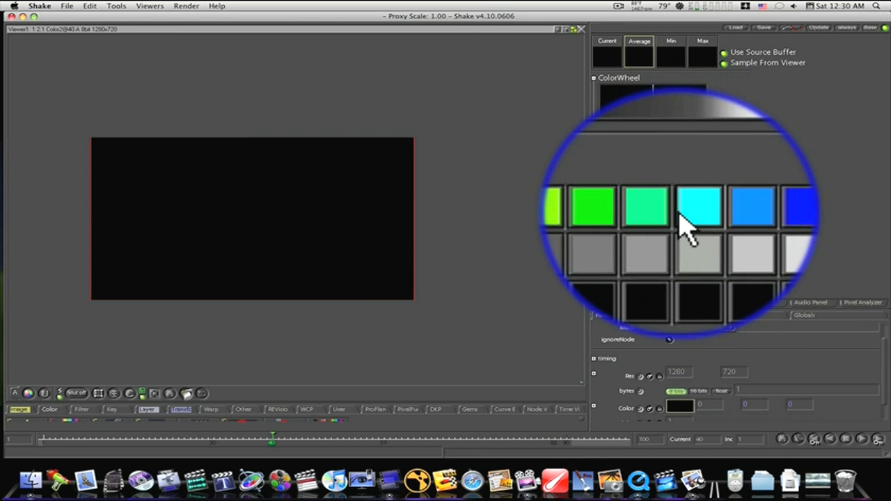
click(683, 216)
click(697, 183)
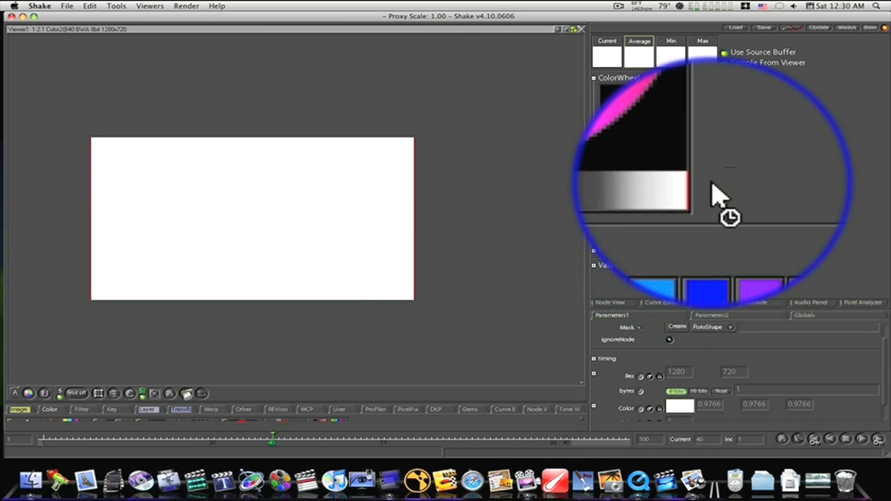
click(648, 135)
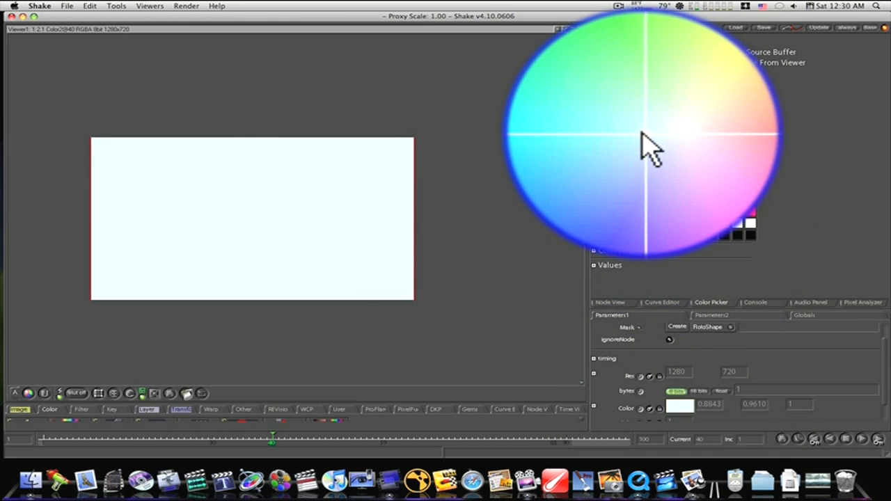
click(635, 135)
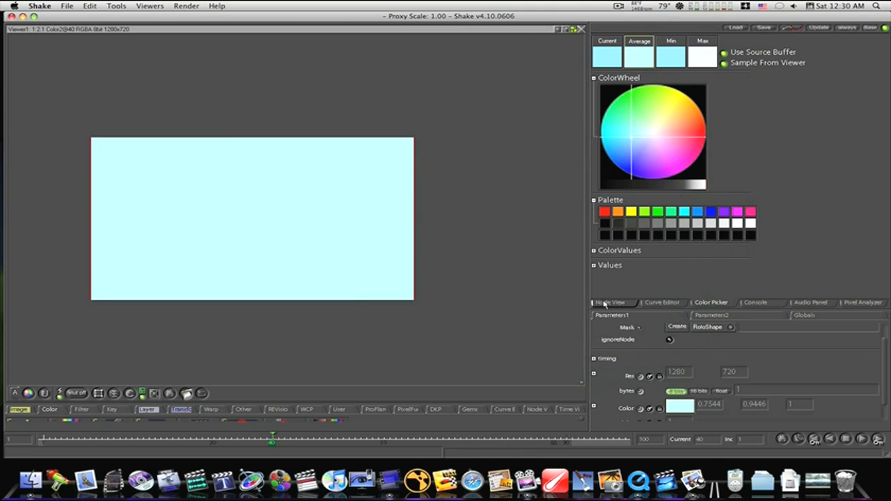
- Place Color2 beside volc_cloud, connect it as Over3's background, and view the results of Over3 and Over2
click(605, 302)
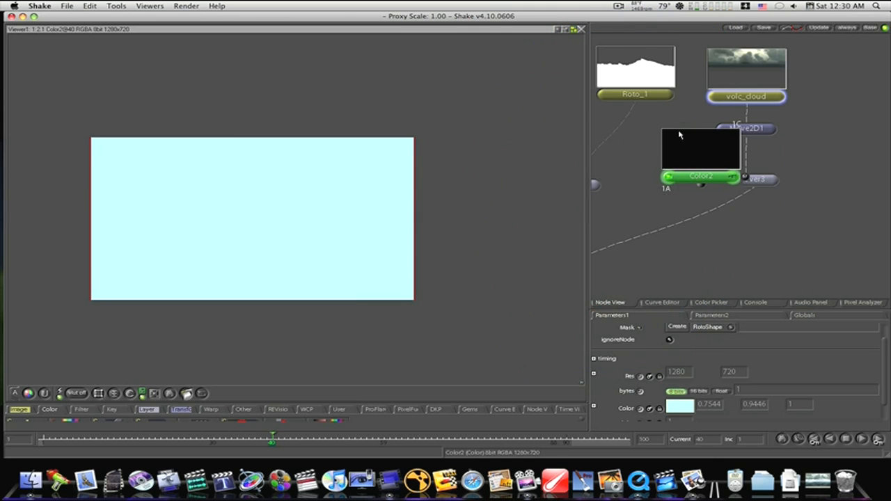
drag(684, 163, 751, 194)
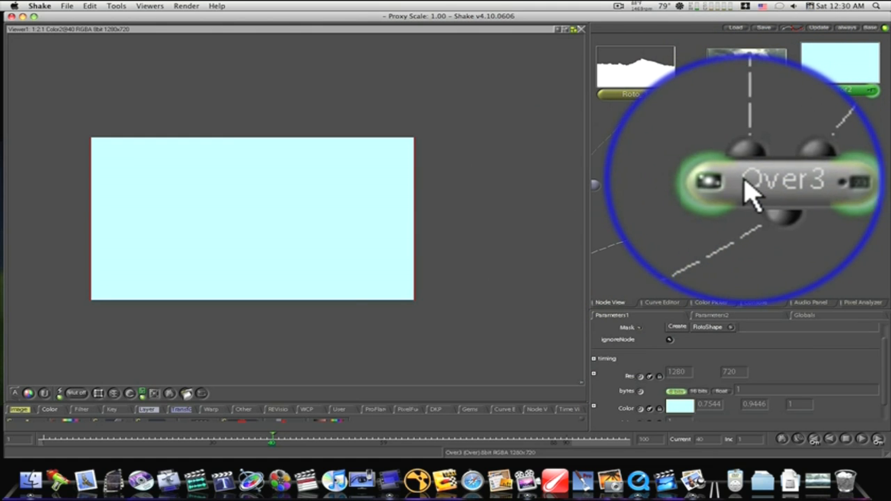
click(735, 181)
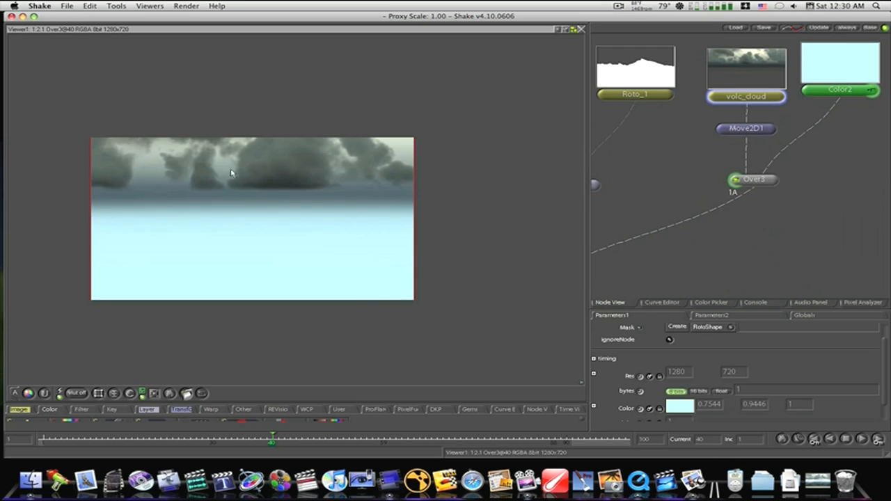
drag(657, 266, 861, 176)
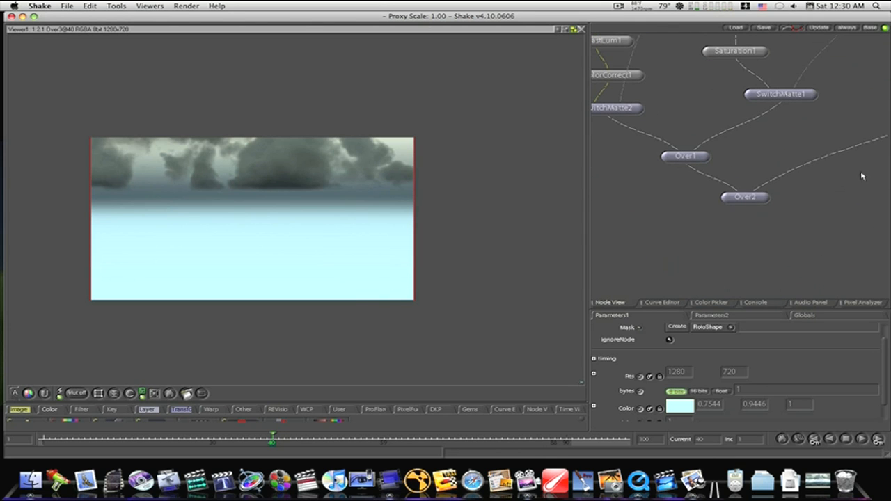
click(725, 197)
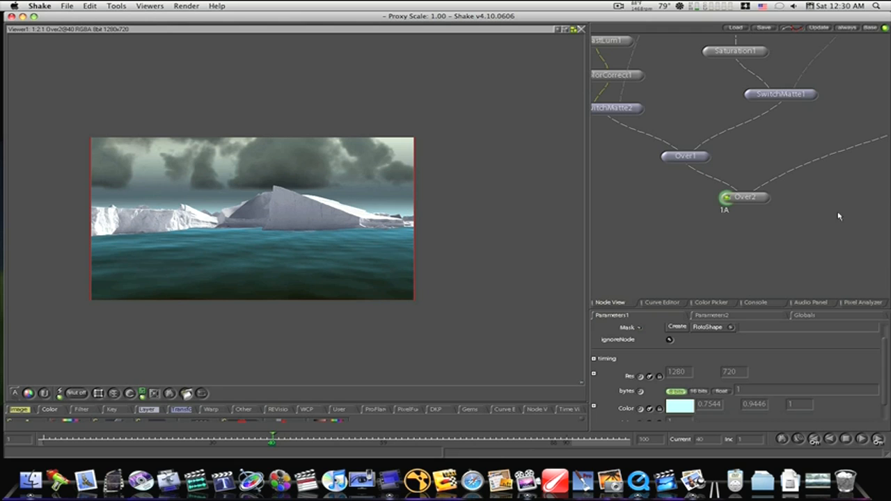
- Adjust Move2D1 while viewing Over2, lowering the clouds to a vertical pan of about -126.1 and scaling them up further
drag(838, 216, 631, 273)
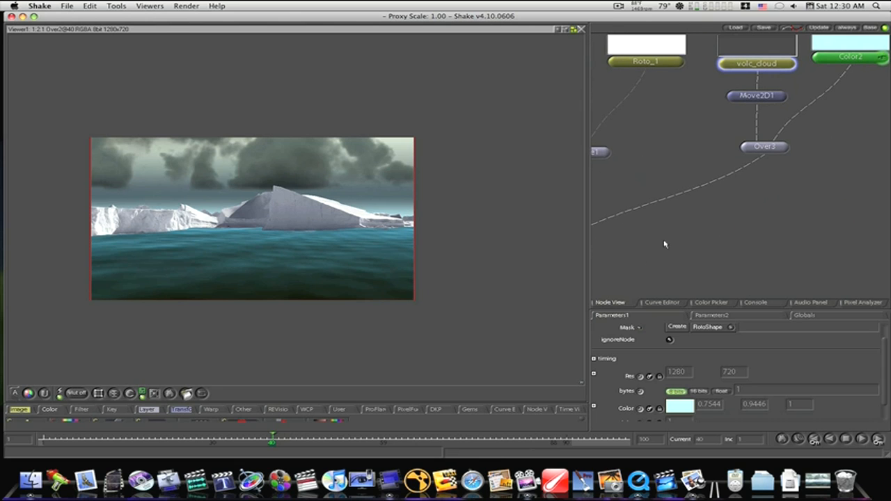
click(778, 98)
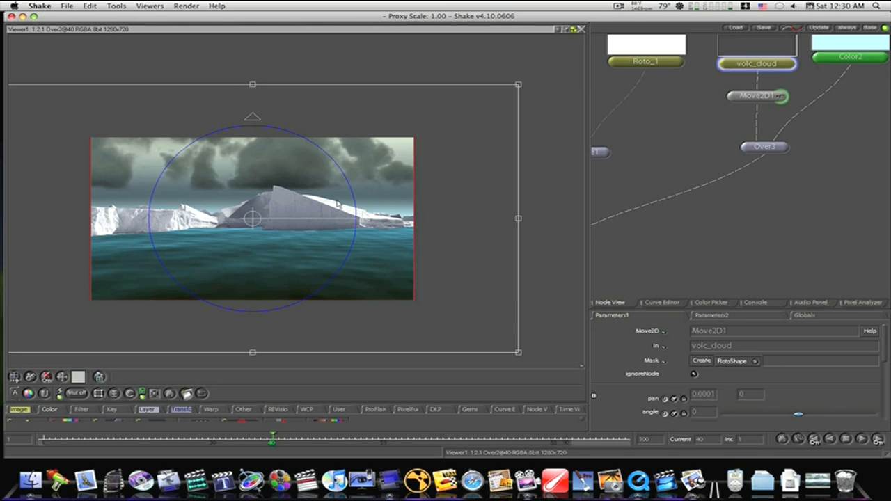
drag(248, 183, 247, 219)
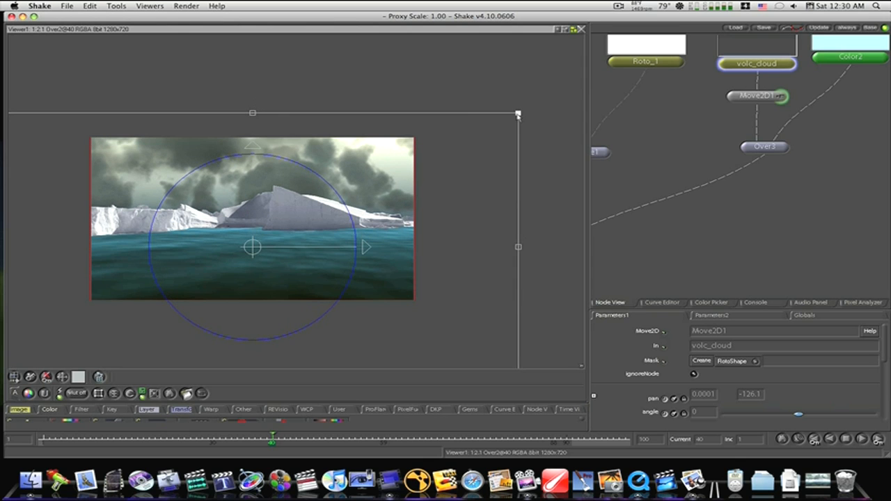
drag(518, 115, 592, 65)
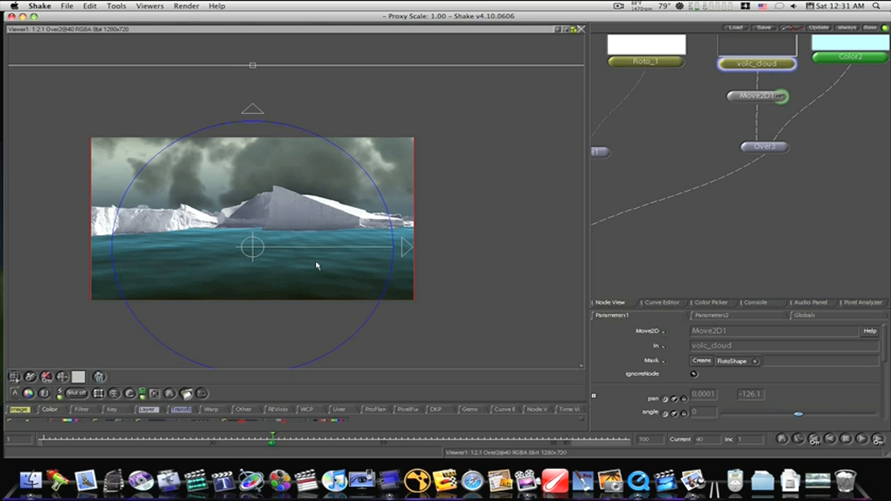
- Delete the unused Color1 node beside Color2
drag(777, 222, 700, 280)
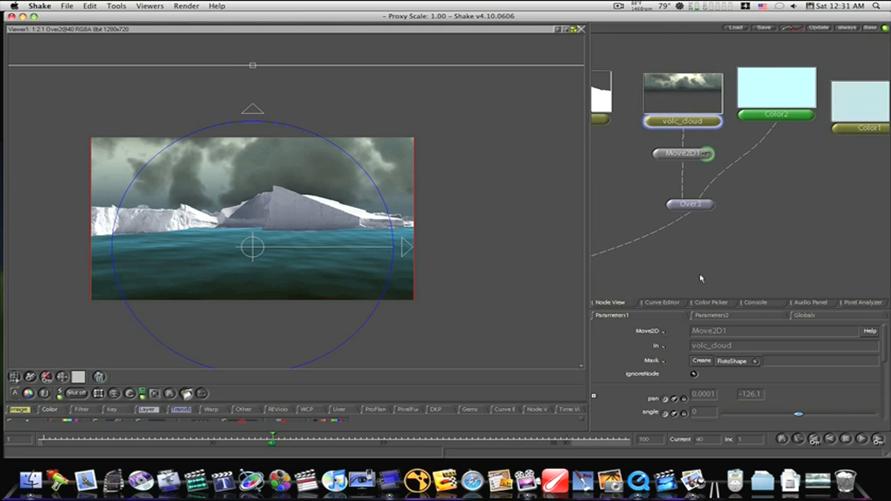
key(Delete)
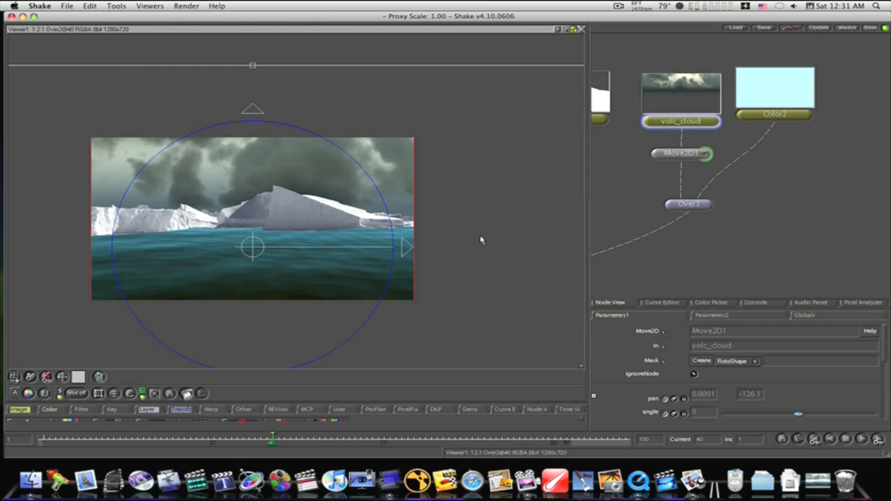
- Enlarge the node view to full screen and move volc_cloud, Move2D1, Over3 and Color2 together farther right, away from the other branches
drag(698, 239, 813, 171)
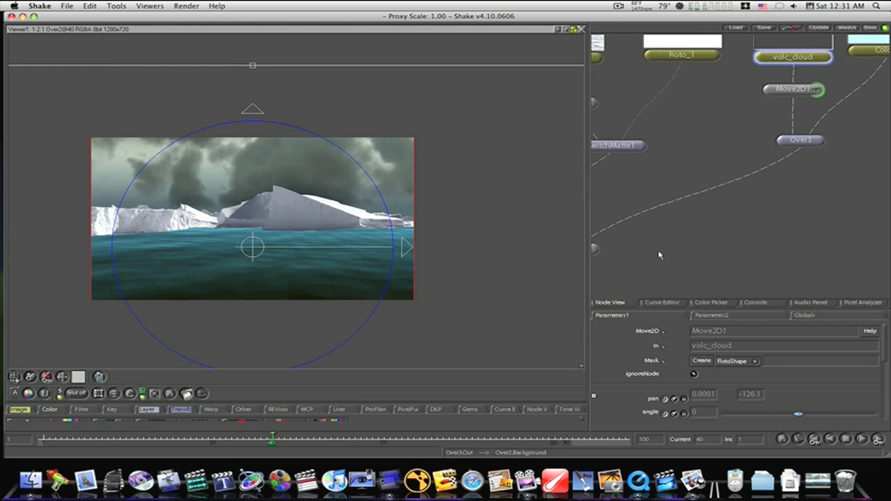
drag(659, 254, 789, 199)
drag(733, 239, 451, 385)
key(space)
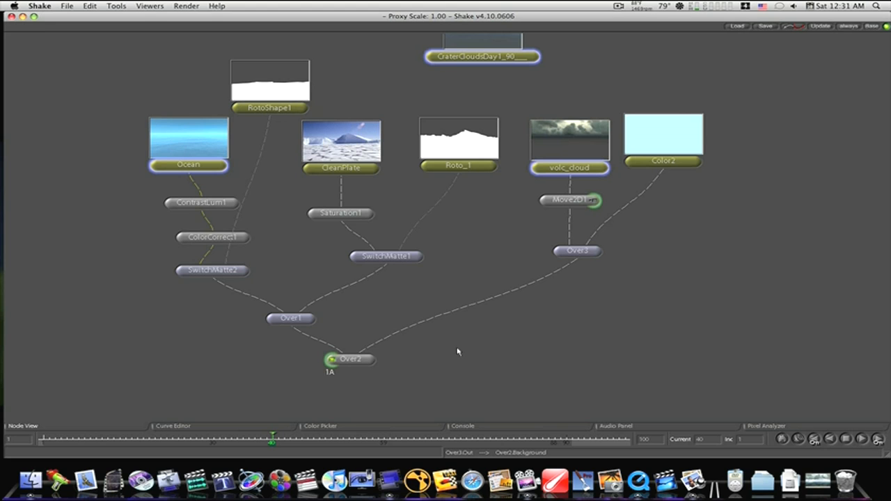
drag(600, 76, 677, 327)
drag(675, 141, 855, 136)
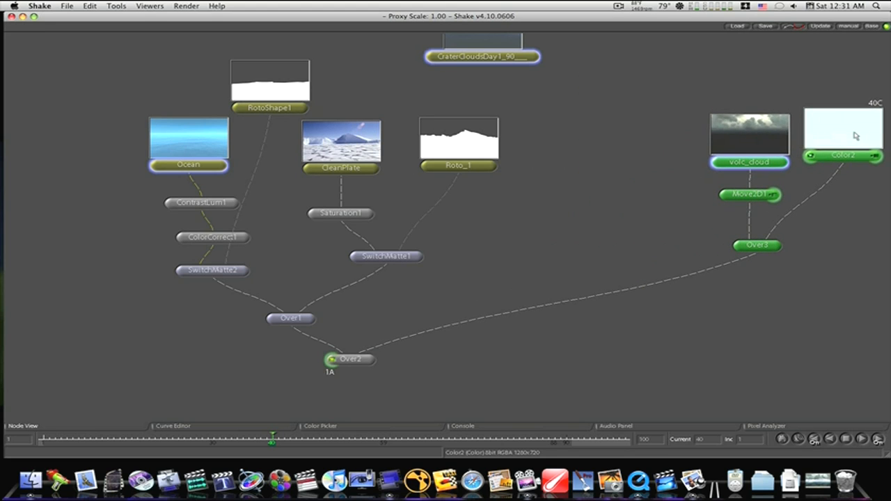
- Shift the CleanPlate and Roto_1 branch right, lower RotoShape1 beside Ocean, move the ocean branch left, and restore the normal layout
drag(374, 92, 498, 321)
drag(483, 143, 561, 119)
drag(274, 93, 290, 138)
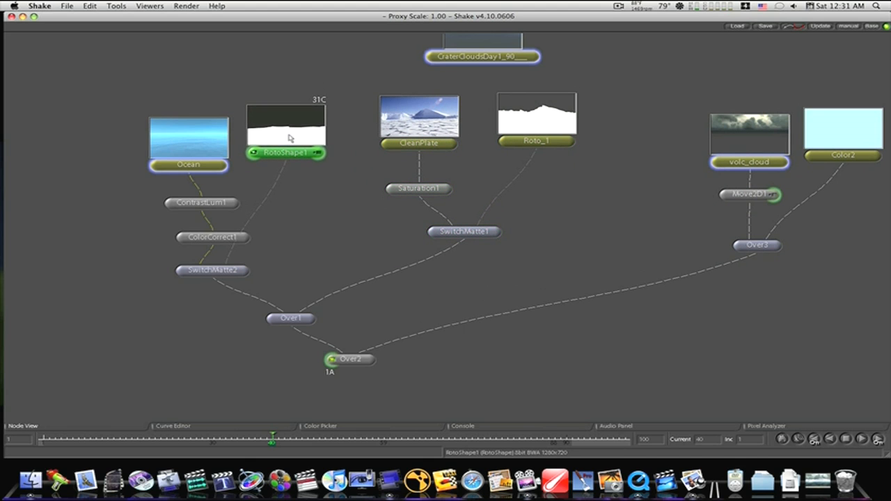
drag(140, 90, 277, 275)
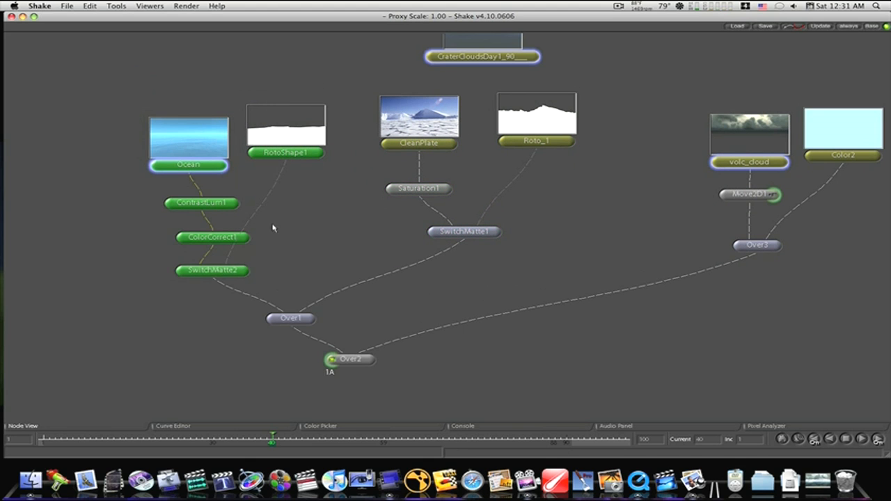
drag(278, 136, 188, 128)
key(space)
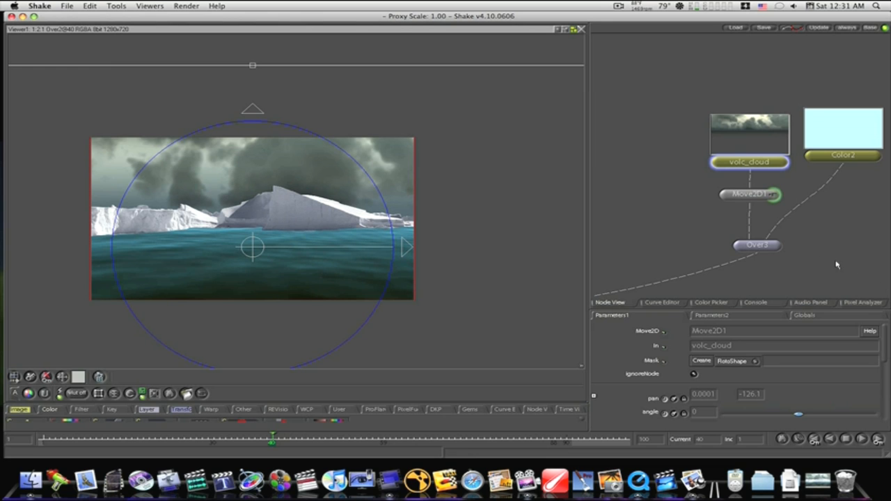
- Reposition SwitchMatte1 directly below CleanPlate and move Saturation1 between the CleanPlate and Roto_1 columns
drag(657, 236, 772, 188)
drag(638, 188, 741, 221)
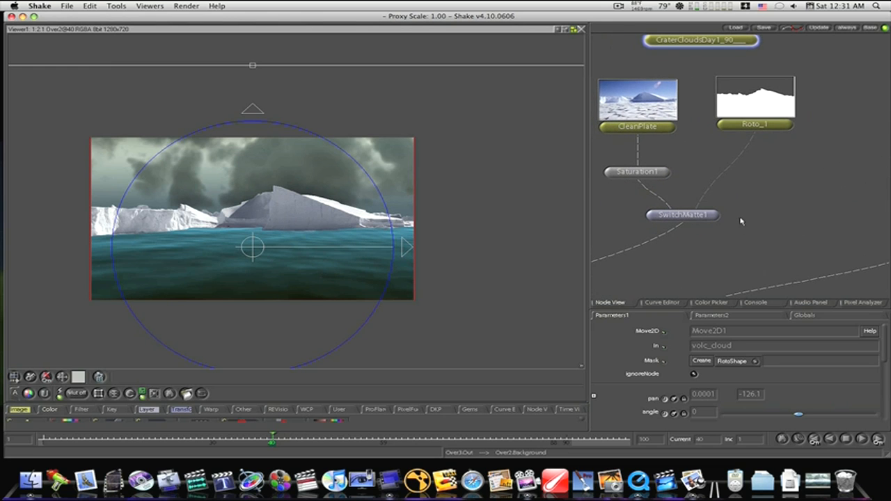
mouse_move(722, 219)
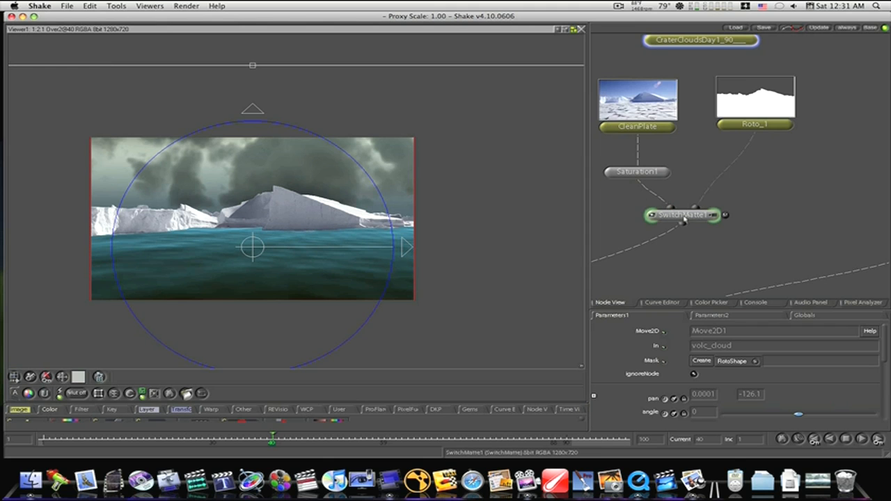
drag(684, 219, 639, 224)
drag(642, 176, 676, 167)
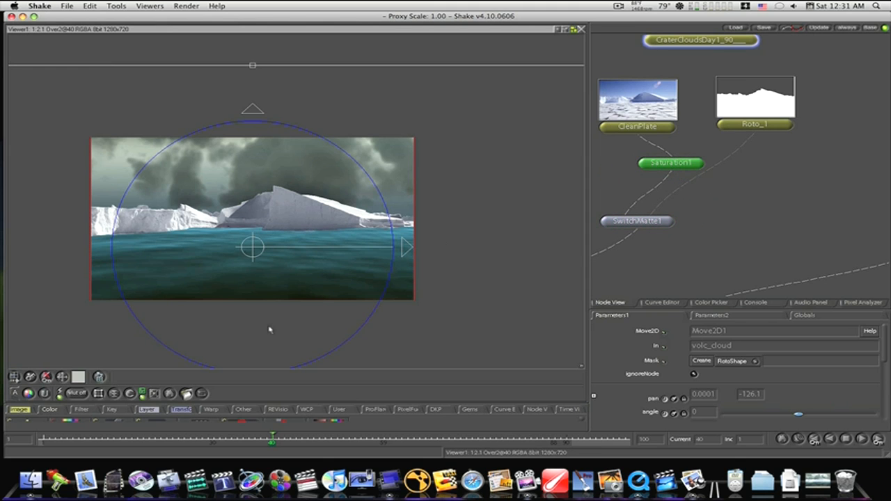
- Add another SwitchMatte node branching from Saturation1 and place it below Roto_1, beside SwitchMatte1
right_click(148, 409)
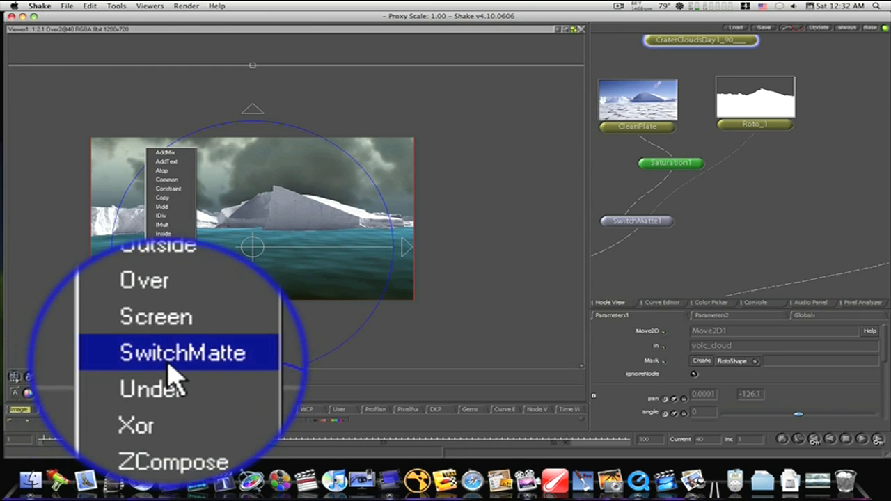
click(168, 362)
drag(682, 200, 746, 222)
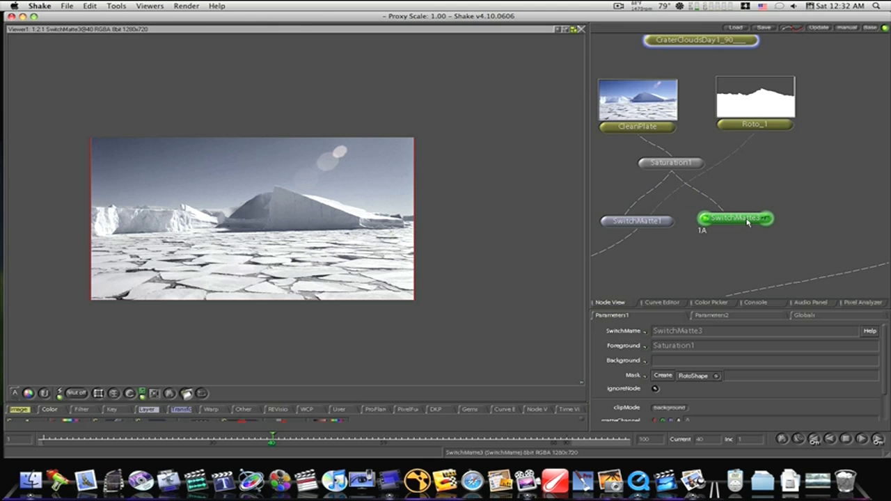
drag(748, 221, 757, 229)
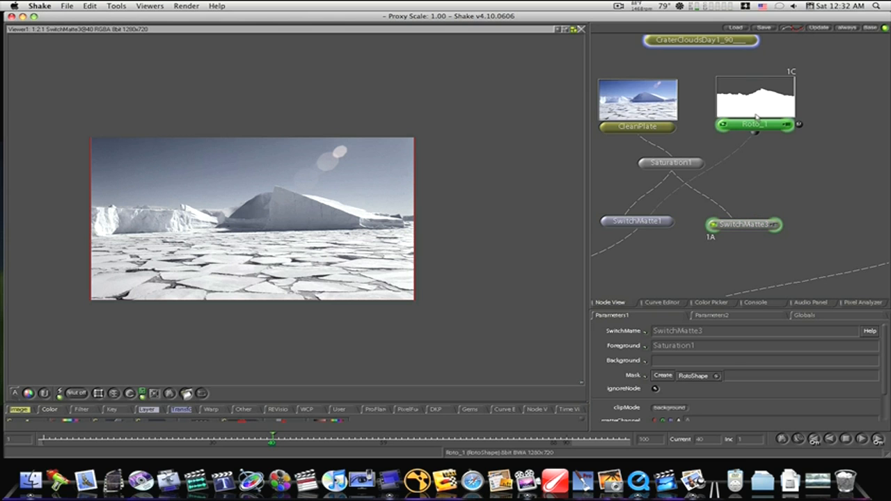
- Copy Roto_1, paste it as a linked clone, and place the clone to the right of the original
right_click(756, 117)
mouse_move(776, 130)
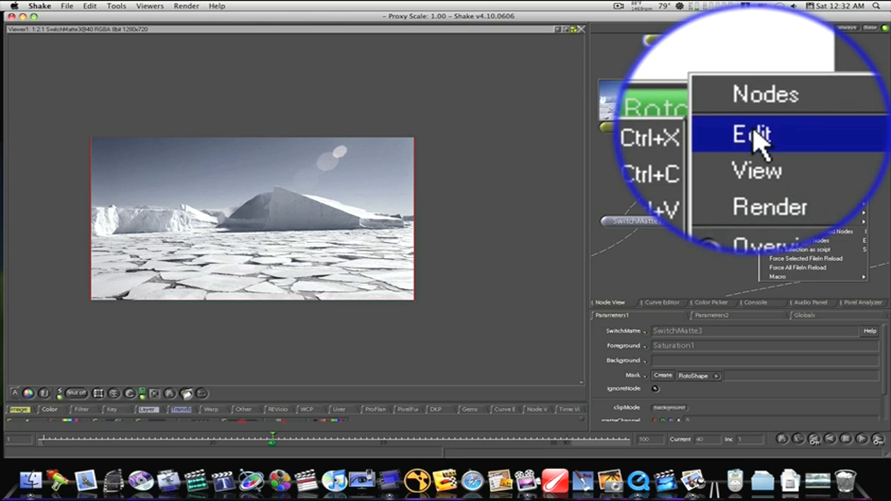
click(732, 140)
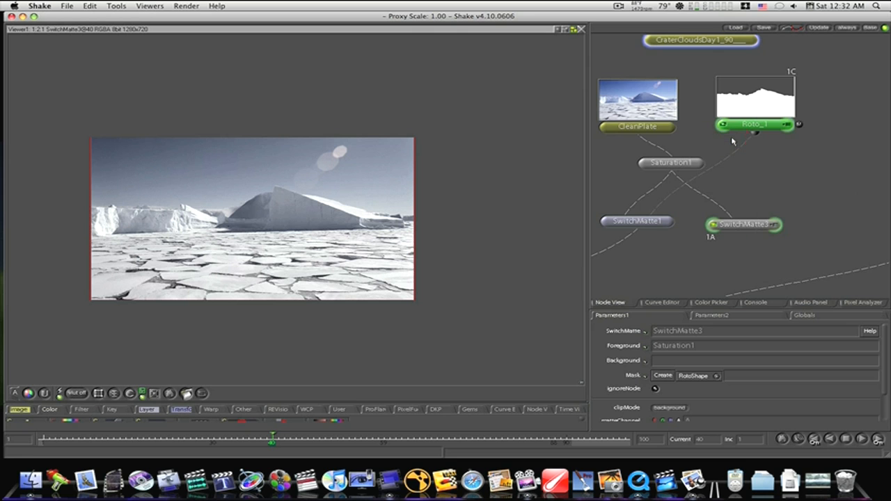
right_click(772, 105)
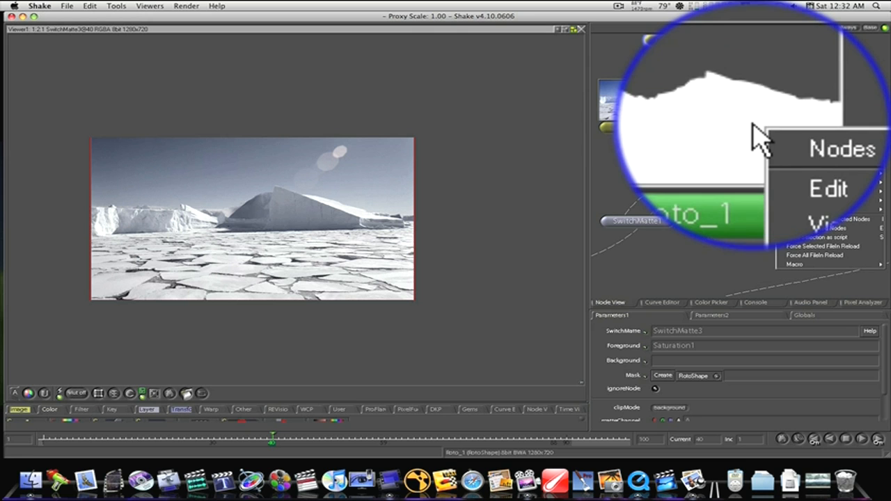
mouse_move(776, 130)
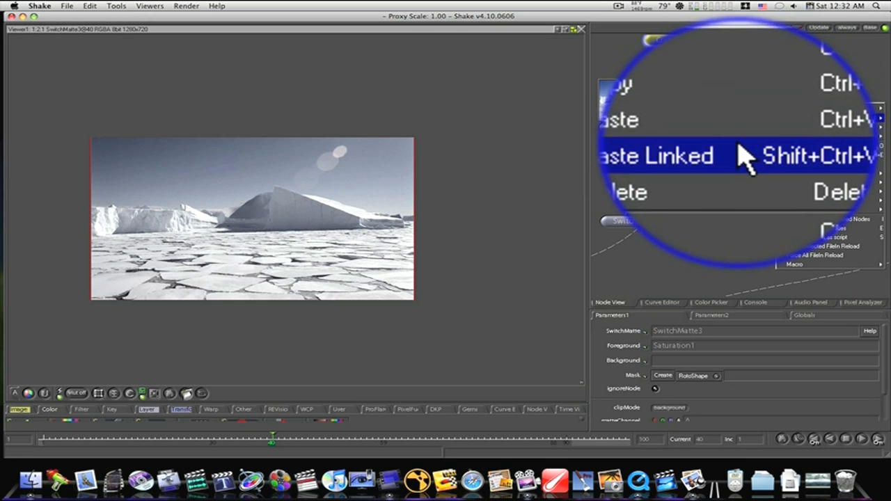
click(736, 149)
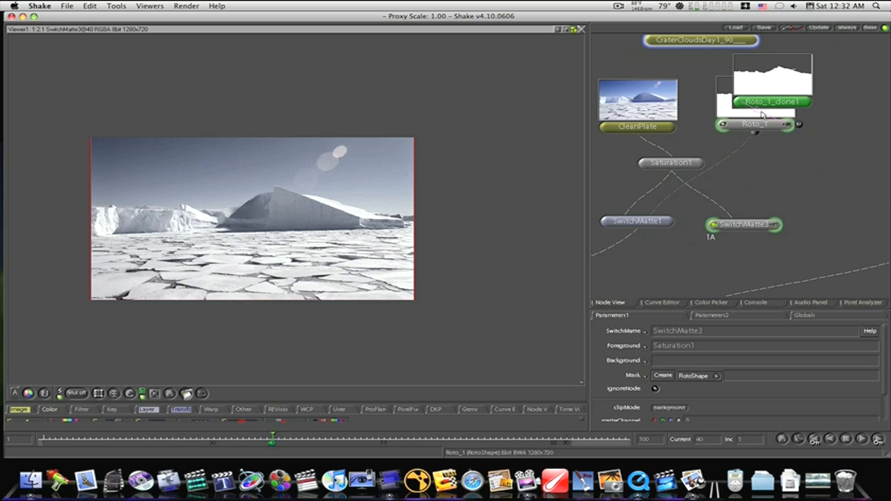
drag(761, 104, 837, 119)
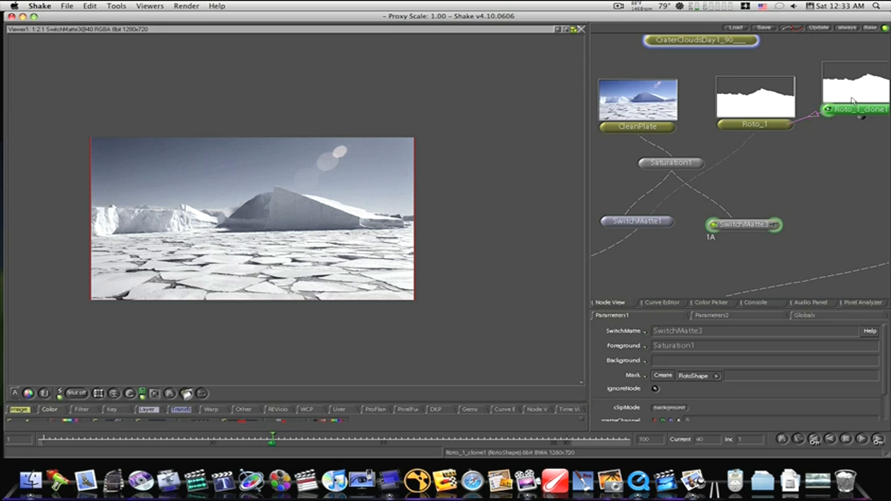
- Move the Roto_1 clone closer to the original and load its roto shape for editing over the SwitchMatte3 image
drag(853, 98, 838, 104)
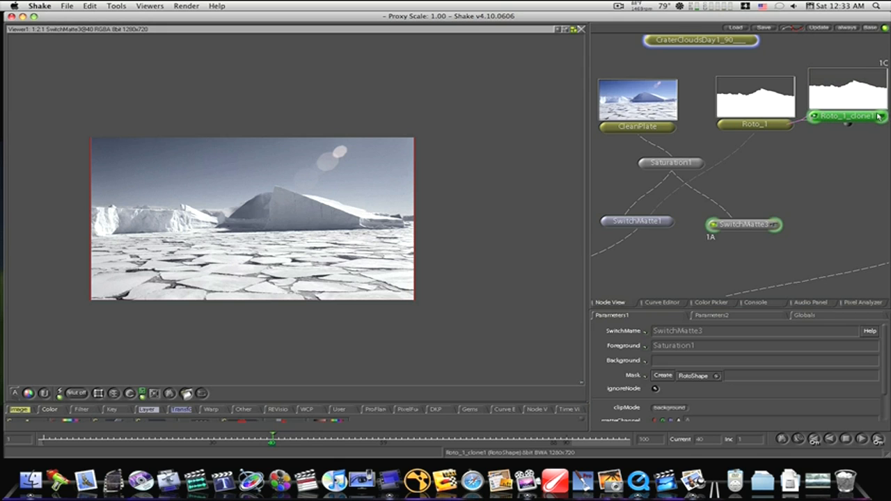
click(881, 120)
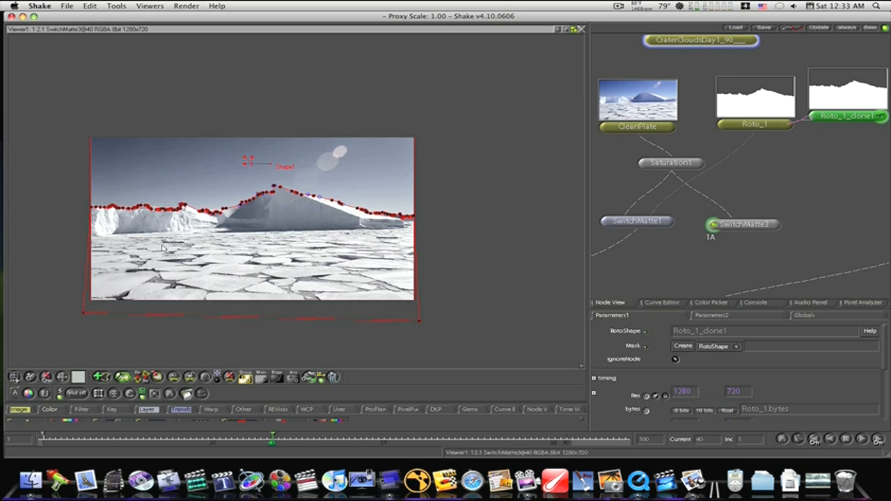
drag(162, 246, 280, 247)
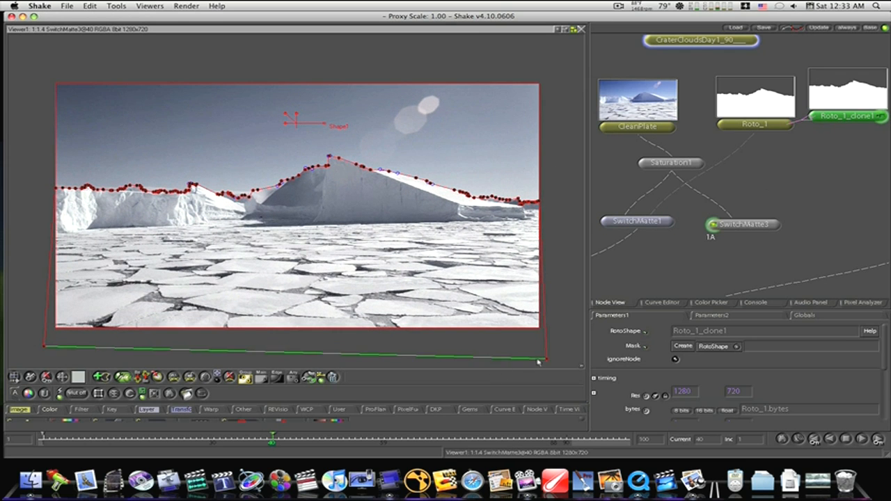
drag(546, 361, 540, 221)
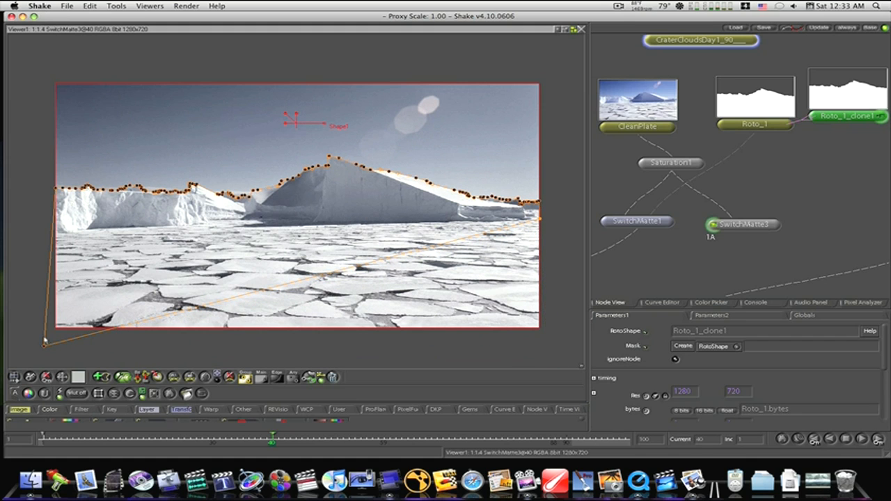
drag(45, 346, 58, 234)
scroll(59, 235, up, 5)
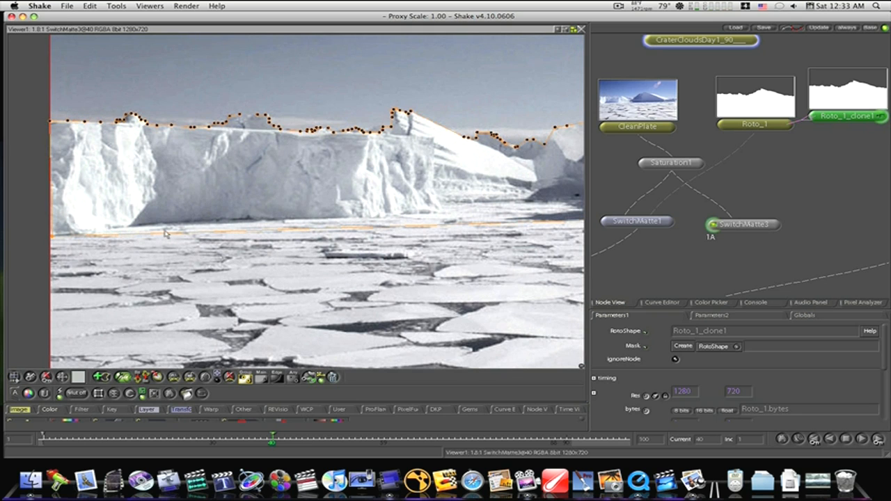
key(super+z)
click(164, 234)
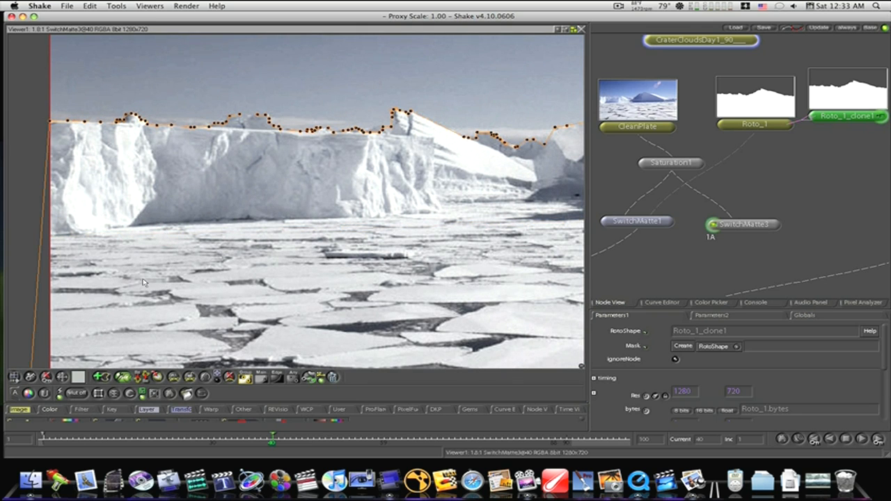
- Add a row of control points along the bottom edge of the cloned roto shape, below the image frame
drag(142, 279, 247, 104)
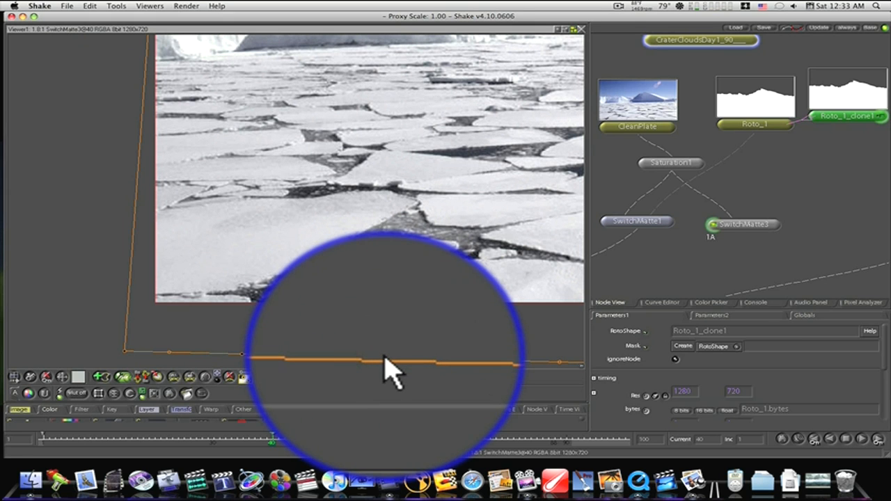
drag(473, 359, 277, 350)
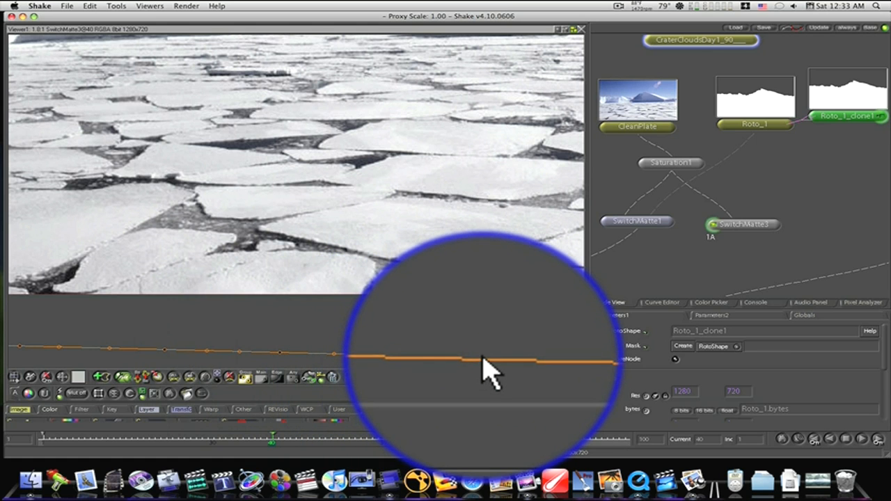
drag(491, 361, 174, 333)
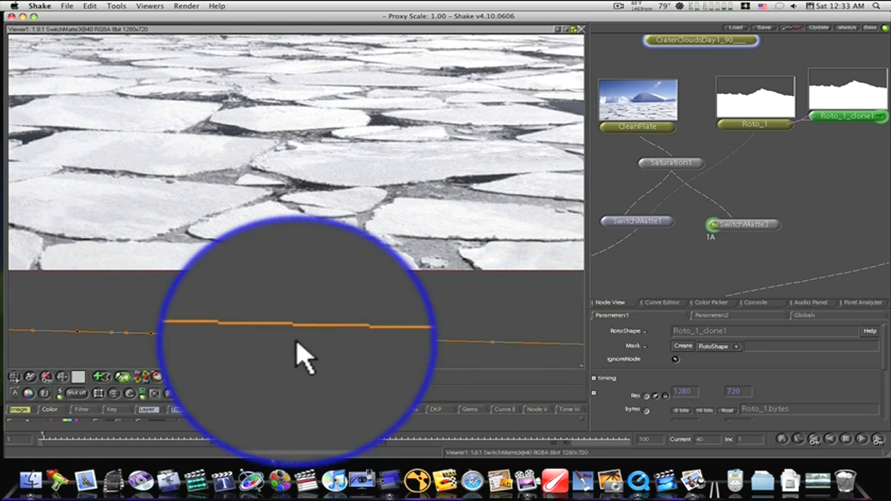
click(334, 338)
drag(533, 341, 333, 340)
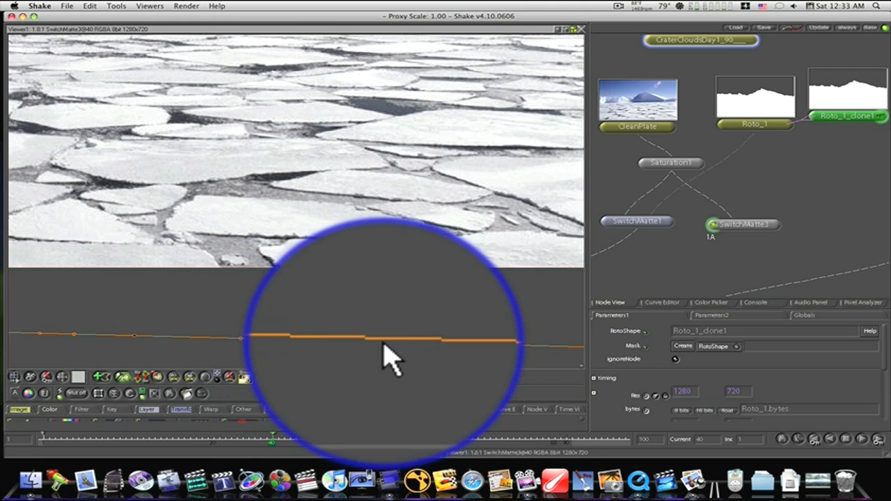
drag(401, 343, 136, 306)
key(f)
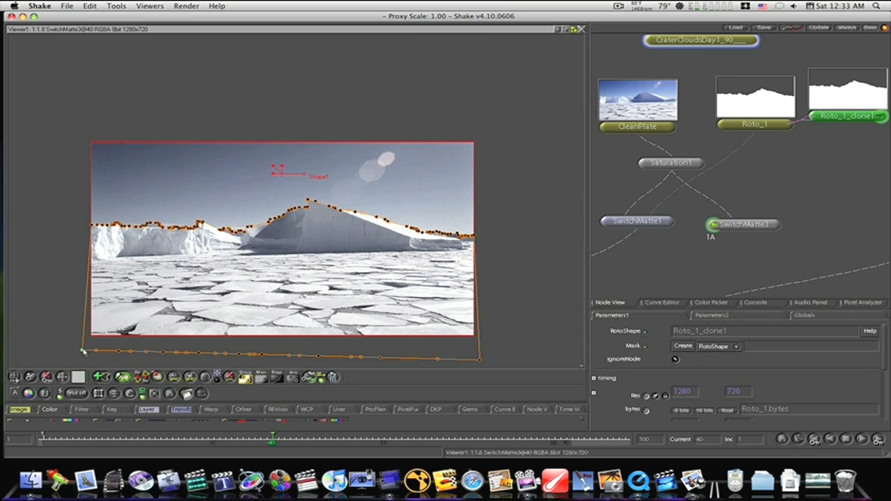
- Delete the shape's bottom-left corner point and raise the neighbouring bottom points to the waterline of the left ice shelf
key(Delete)
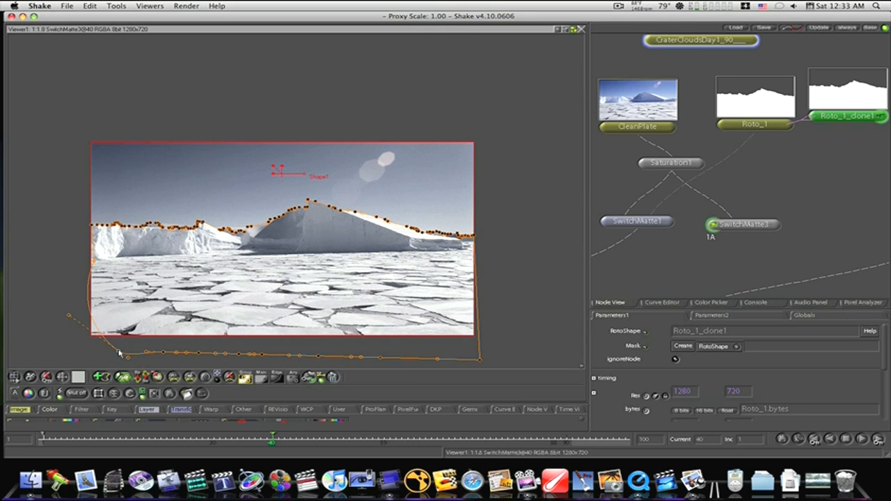
drag(119, 353, 114, 261)
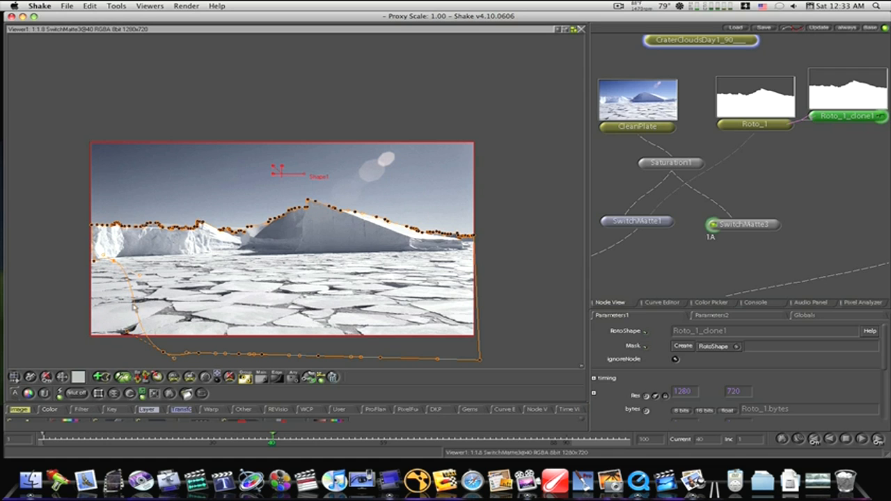
drag(164, 354, 150, 259)
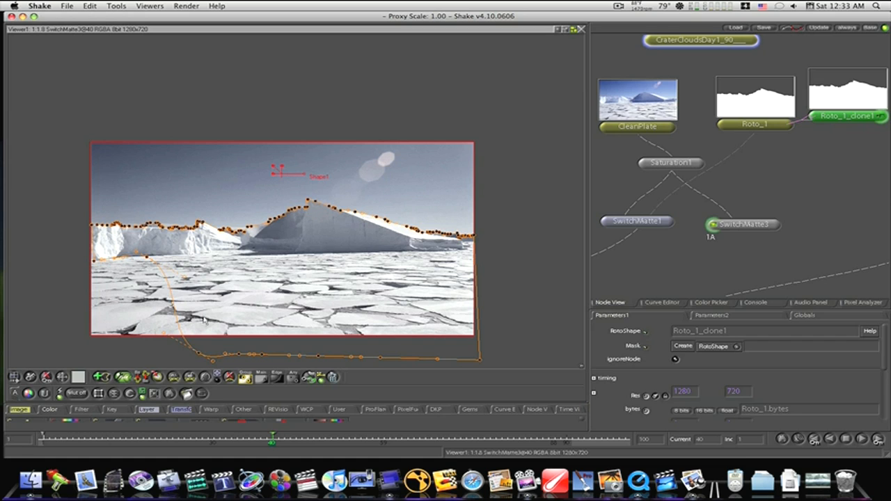
drag(200, 355, 207, 259)
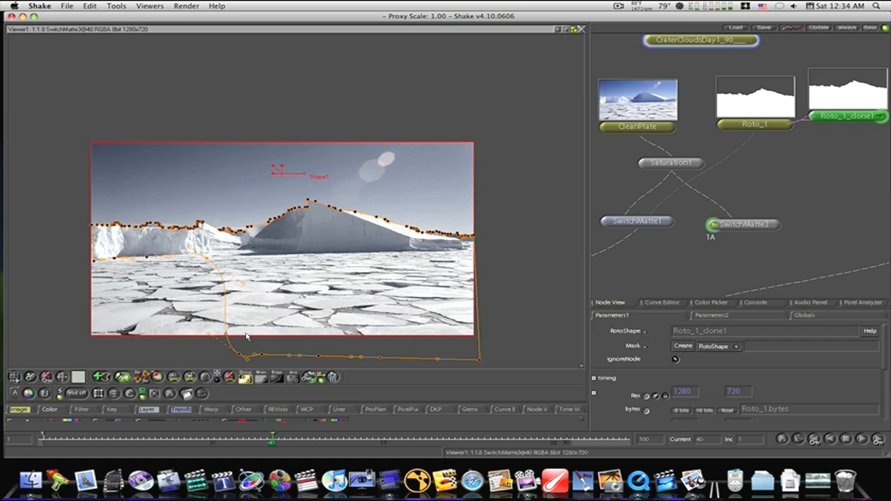
drag(241, 323, 212, 255)
click(220, 252)
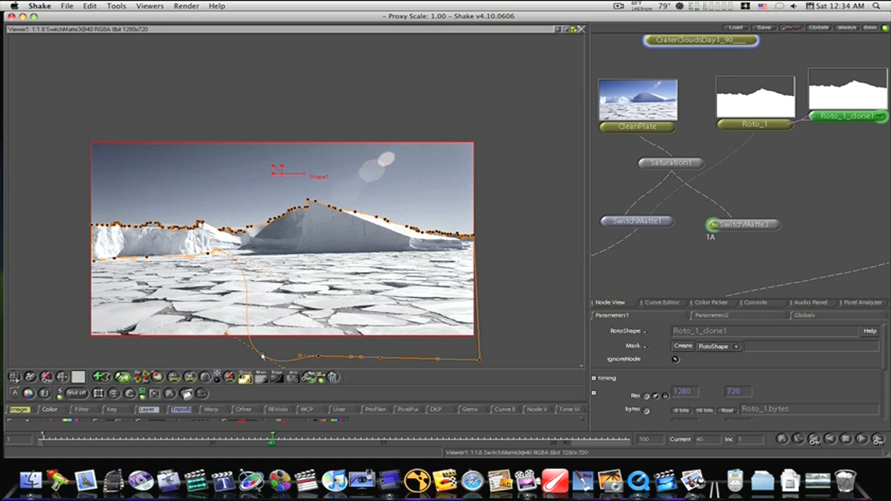
- Raise the remaining added bottom points to the waterline beneath the central iceberg and sharpen the last point's curve
drag(262, 357, 254, 255)
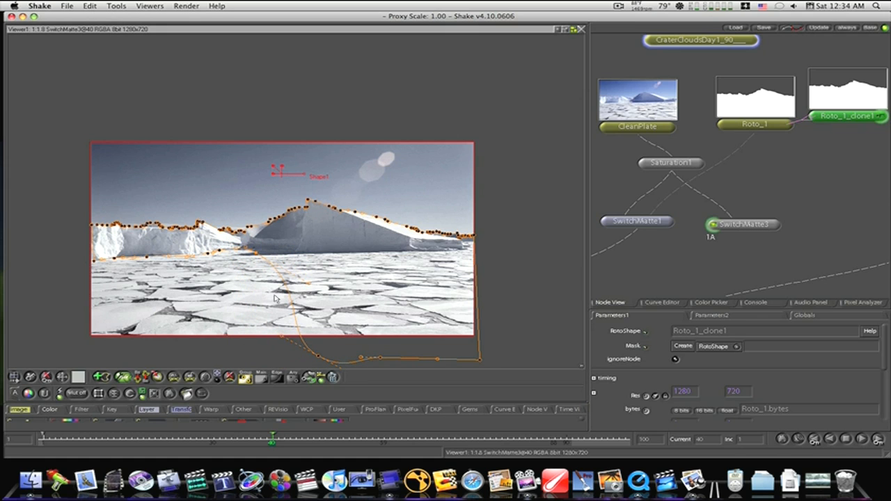
drag(318, 357, 258, 251)
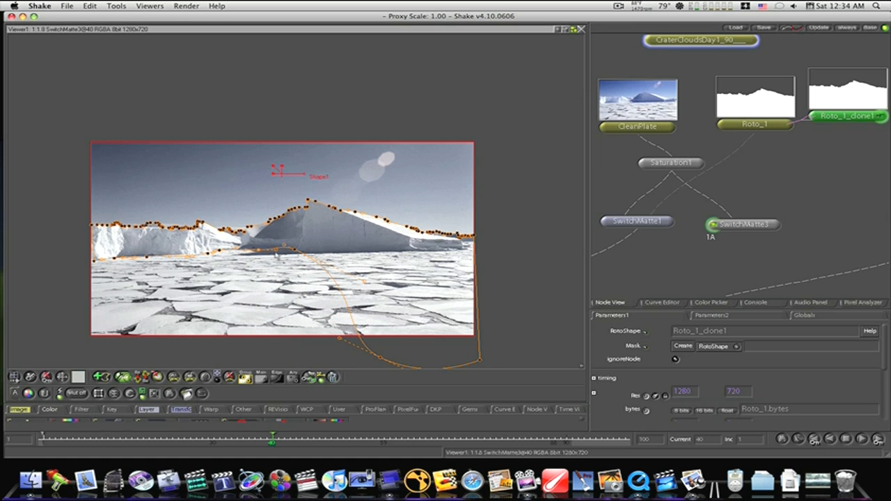
click(296, 249)
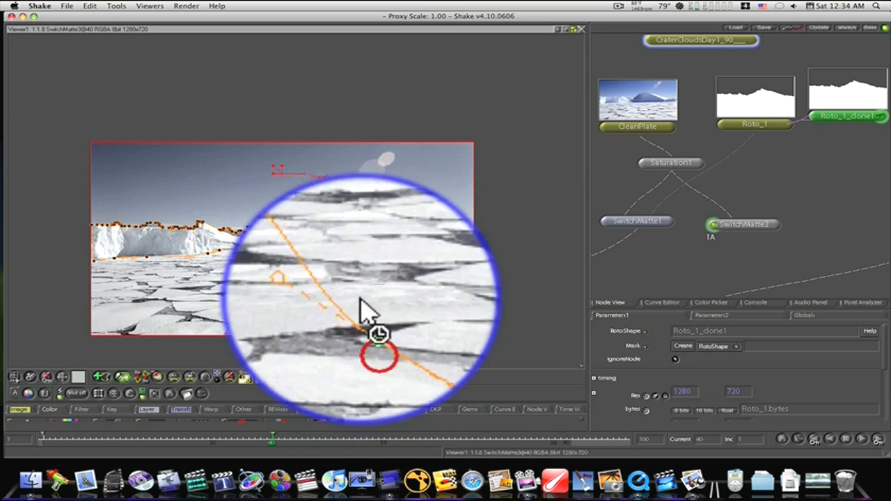
drag(321, 253, 297, 256)
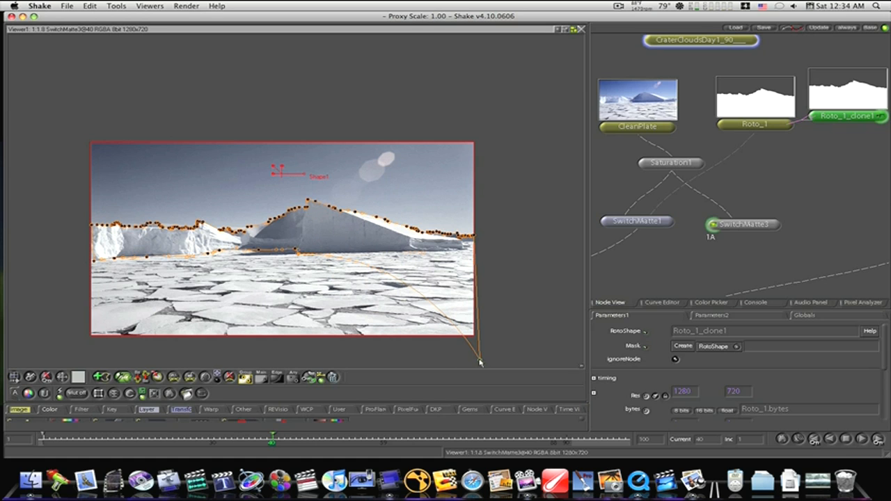
- Raise the shape's bottom-right corner point to the waterline just outside the frame and align the connecting edge with the iceberg base
drag(480, 361, 494, 270)
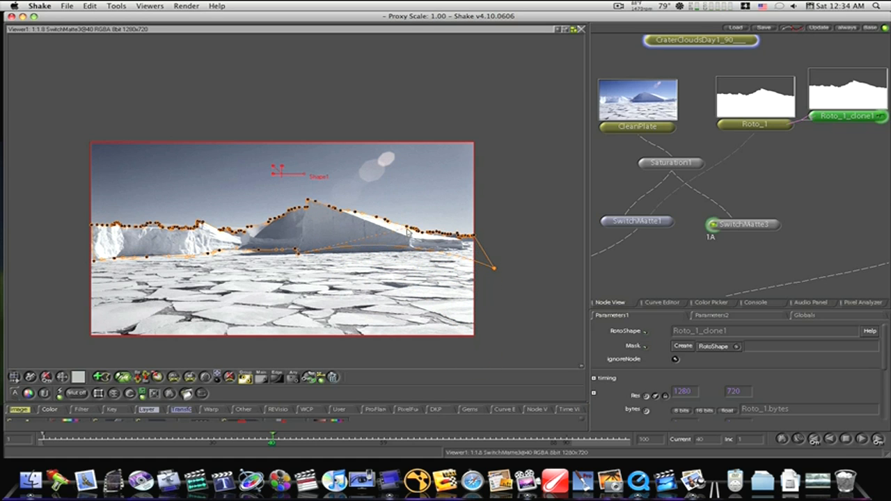
drag(408, 232, 411, 257)
drag(495, 269, 490, 251)
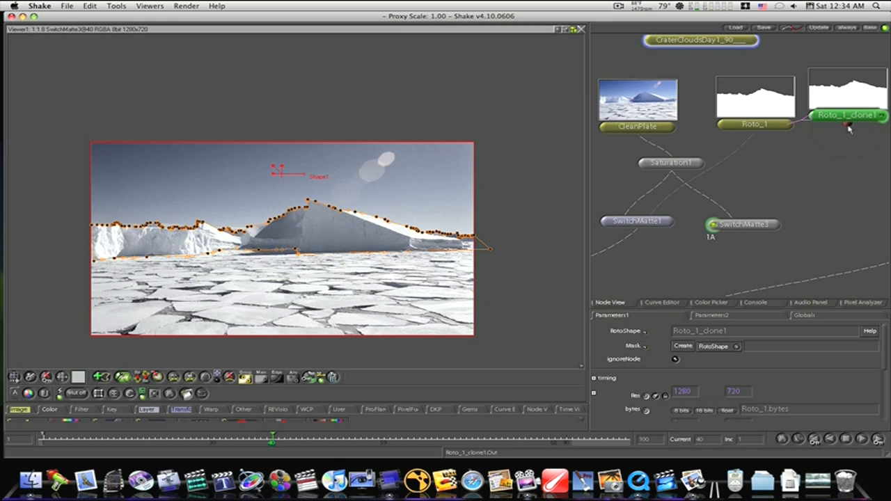
- Connect the Roto_1 clone to SwitchMatte3's matte input, shift SwitchMatte3 slightly up, and add a Flip node after it
drag(849, 127, 814, 128)
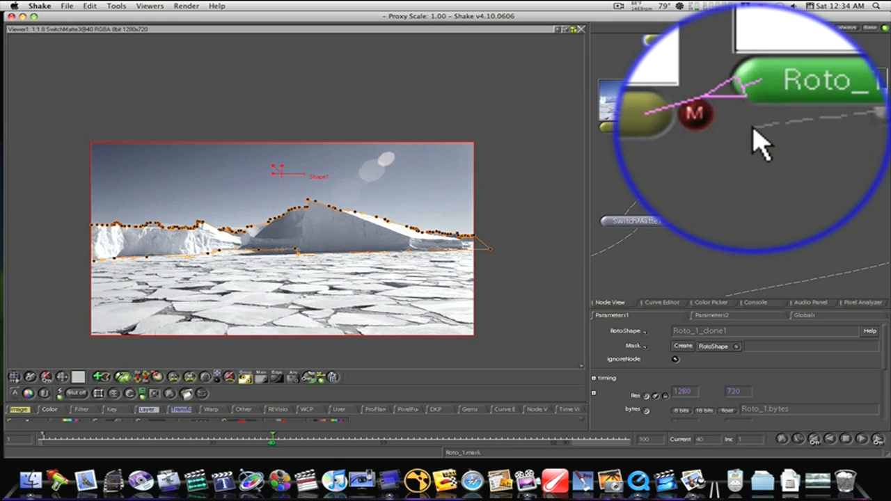
drag(753, 130, 755, 237)
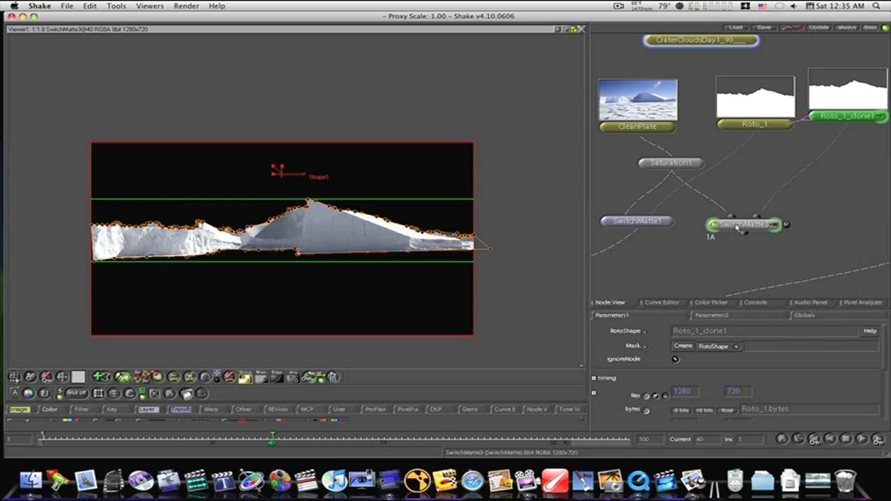
drag(739, 224, 750, 216)
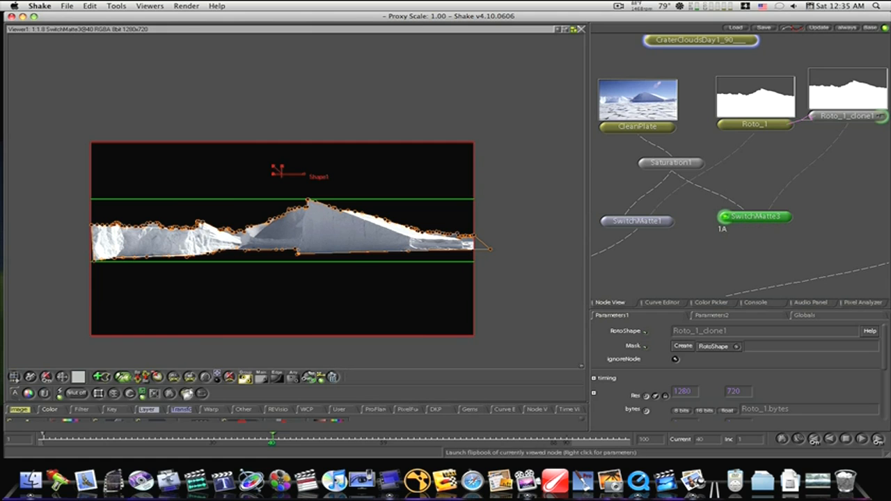
right_click(181, 409)
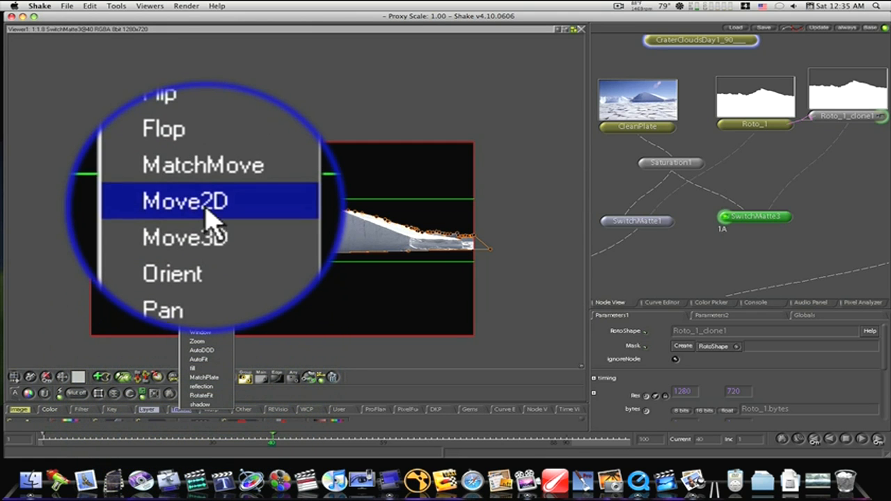
click(205, 214)
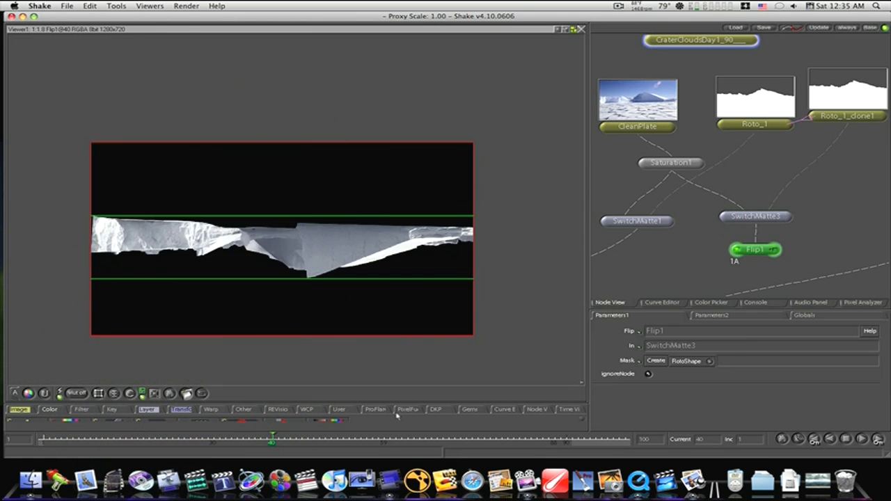
- Insert a MultiLayer node between Over1 and Over2
drag(641, 265, 735, 193)
drag(678, 263, 750, 252)
click(608, 56)
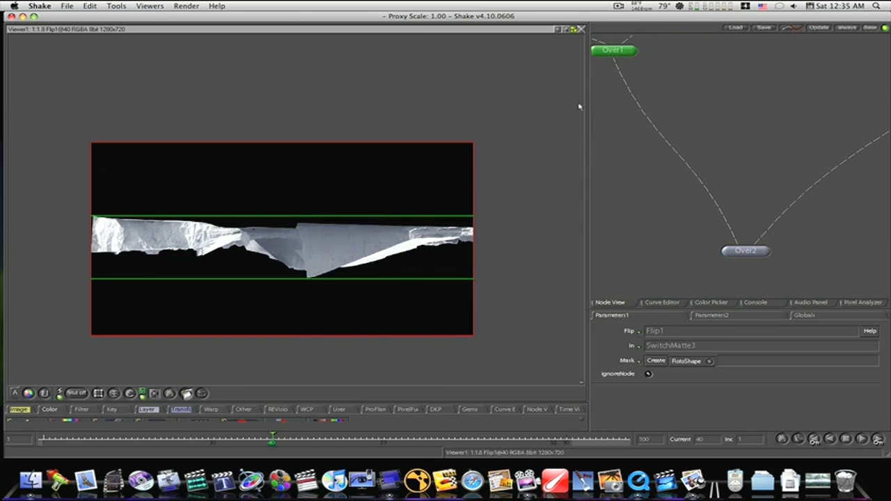
right_click(147, 409)
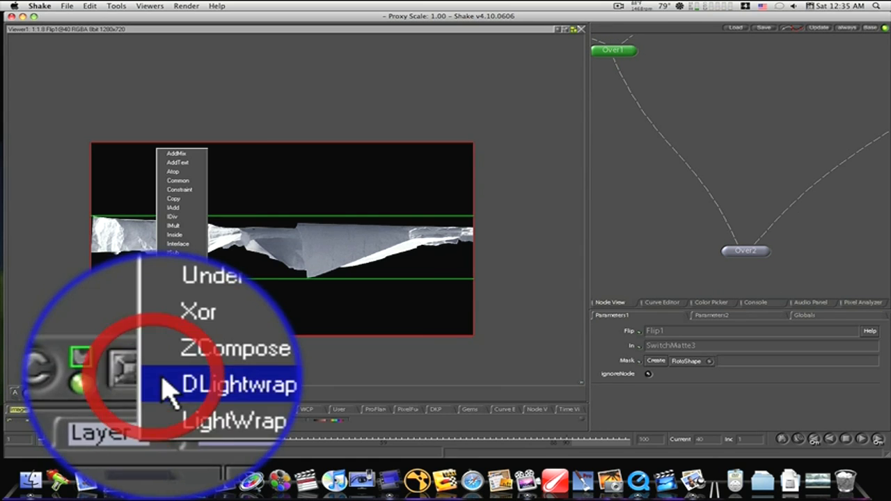
click(182, 317)
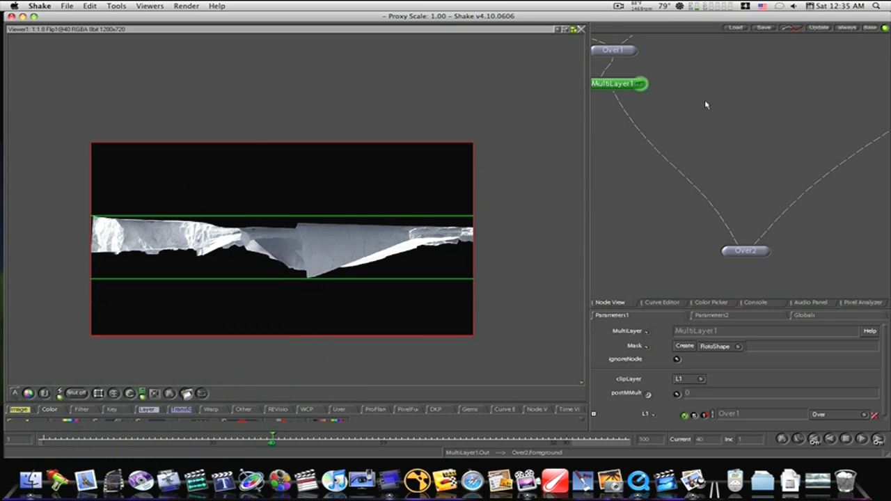
- Connect Flip1 to MultiLayer1 as a second layer, place MultiLayer1 below Over1, and display its result
drag(706, 104, 719, 217)
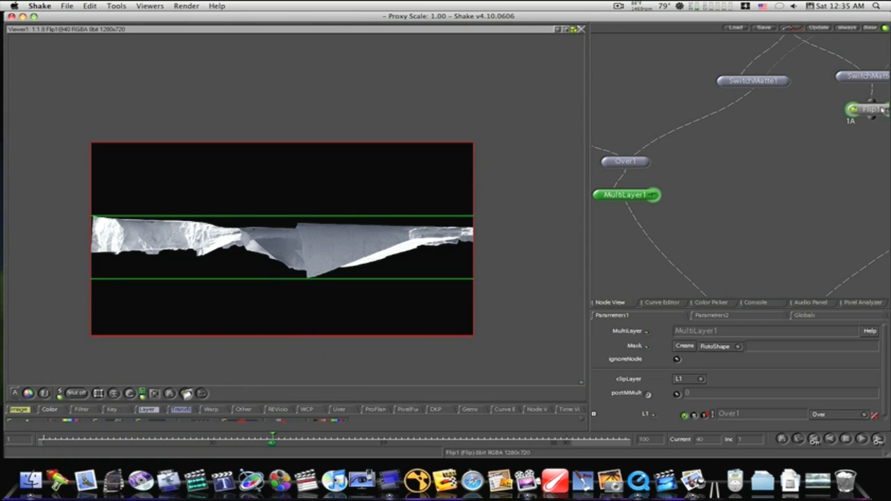
drag(870, 117, 654, 204)
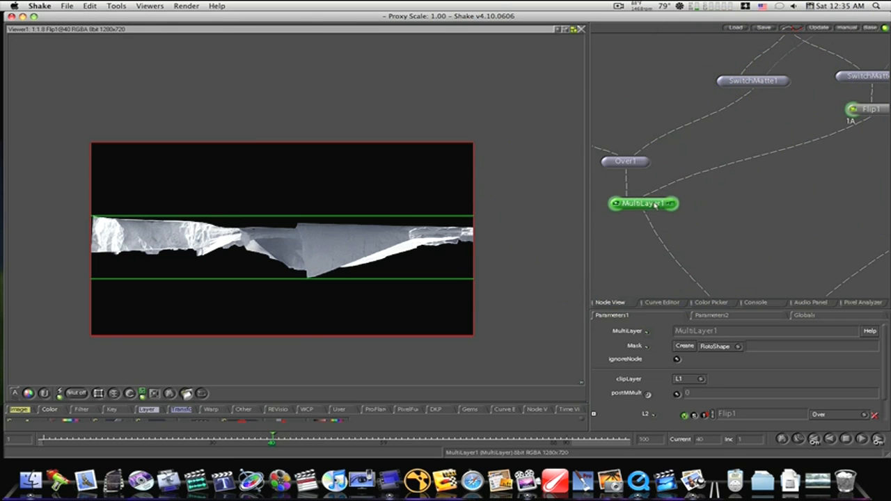
click(618, 205)
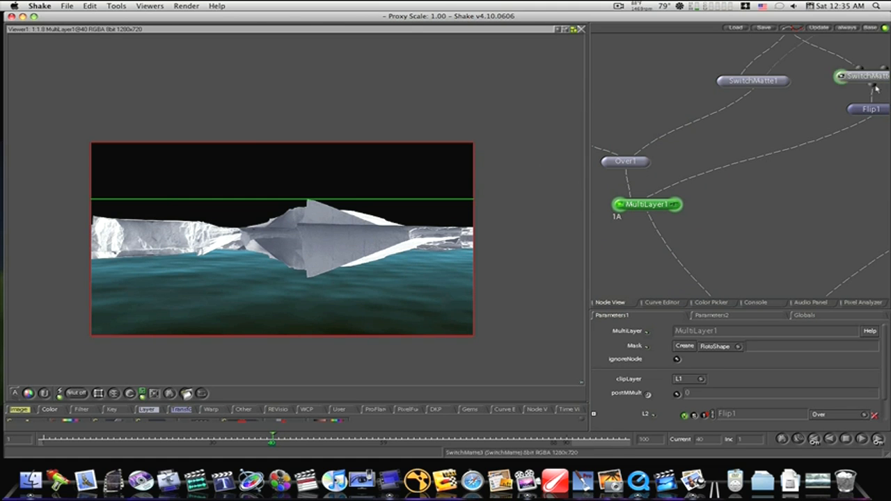
- Add a Move2D node after Flip1 and pan the flipped iceberg down about 76.57 pixels so its waterline meets the original
click(877, 111)
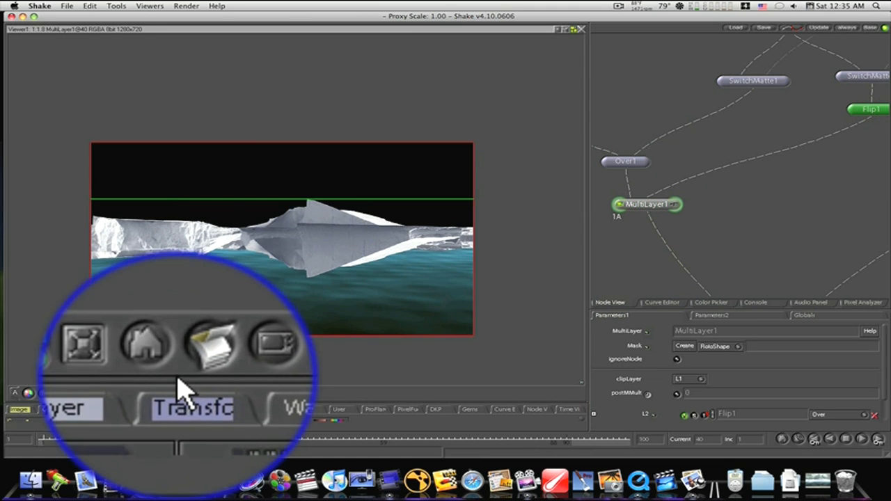
right_click(180, 409)
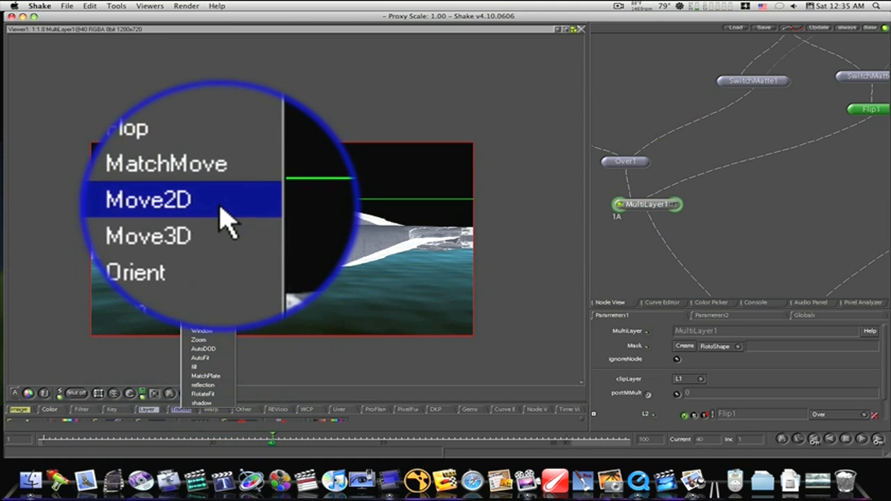
click(221, 207)
drag(281, 238, 277, 262)
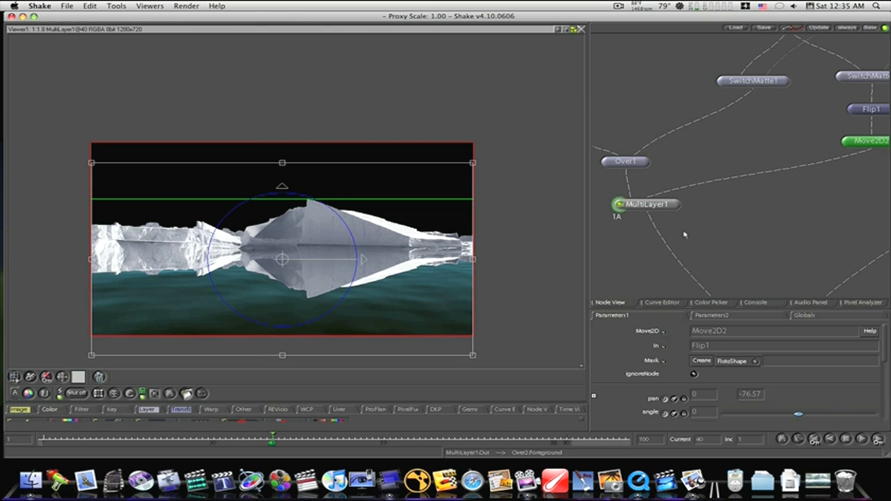
- Lower MultiLayer1's L2 reflection layer opacity to about 0.163 and display the Over2 composite
click(679, 207)
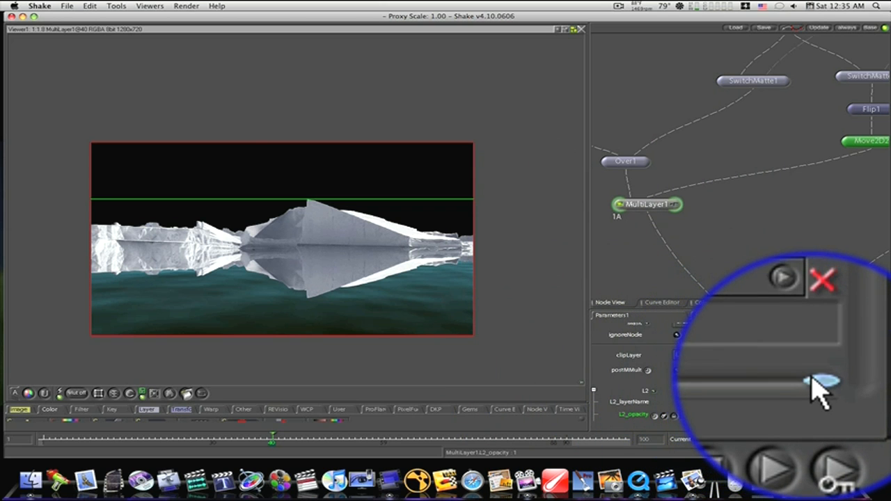
mouse_move(754, 380)
mouse_down()
mouse_move(759, 425)
mouse_move(740, 431)
mouse_up()
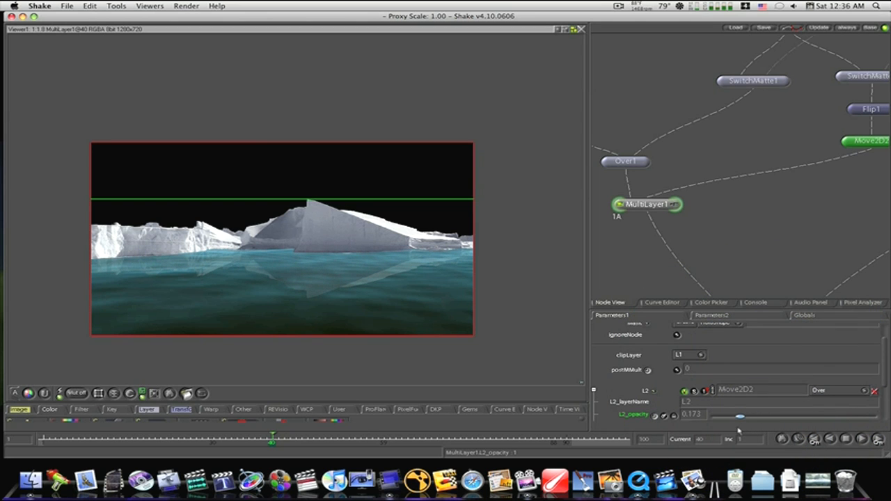
drag(799, 255, 803, 76)
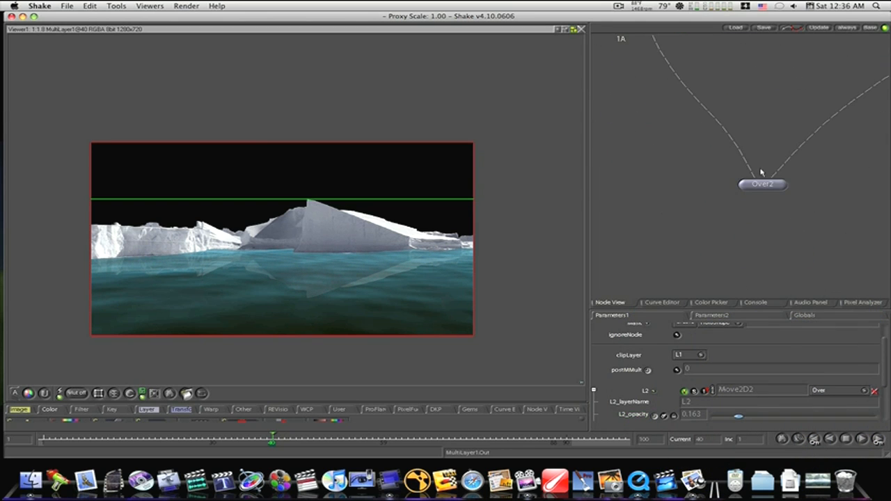
click(744, 186)
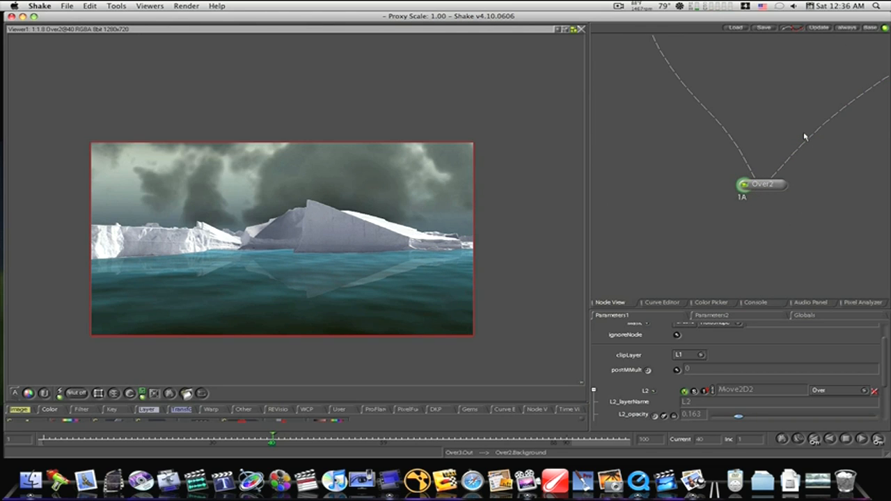
- Shift Over3 slightly right of the cloud branch and add a Flip node as a separate branch from it
drag(800, 110, 641, 220)
drag(736, 144, 626, 250)
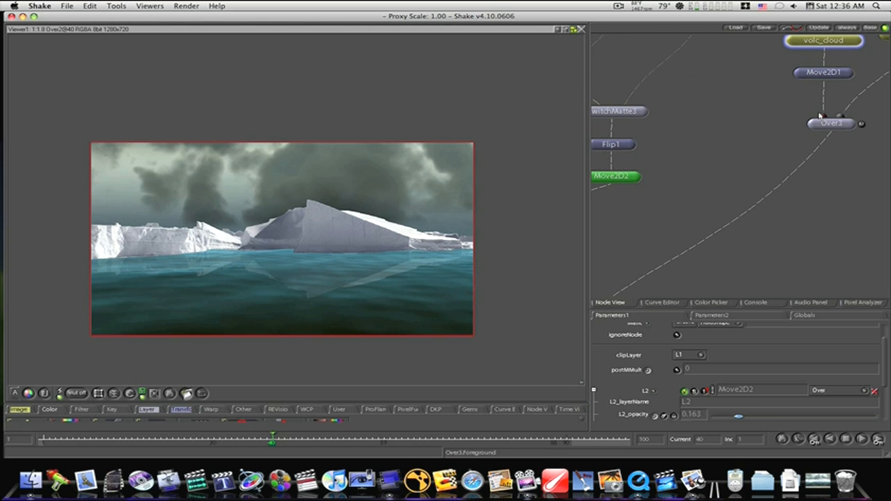
drag(869, 112, 777, 134)
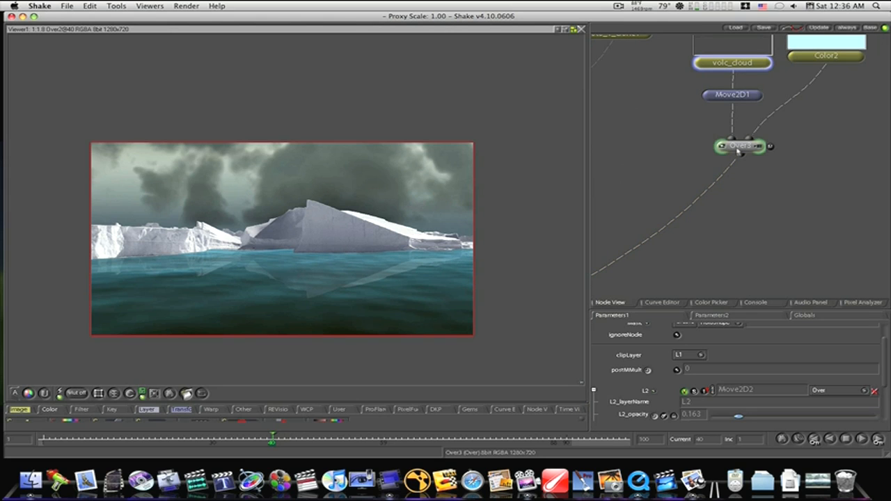
drag(738, 148, 773, 147)
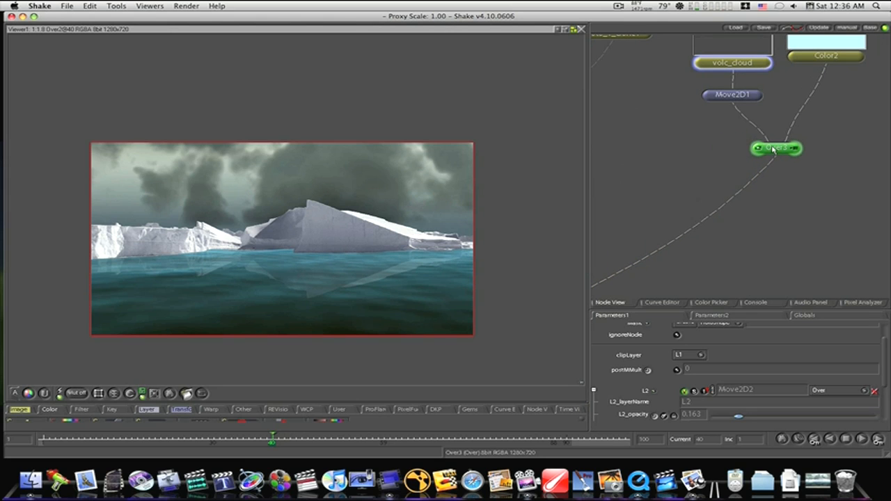
right_click(180, 411)
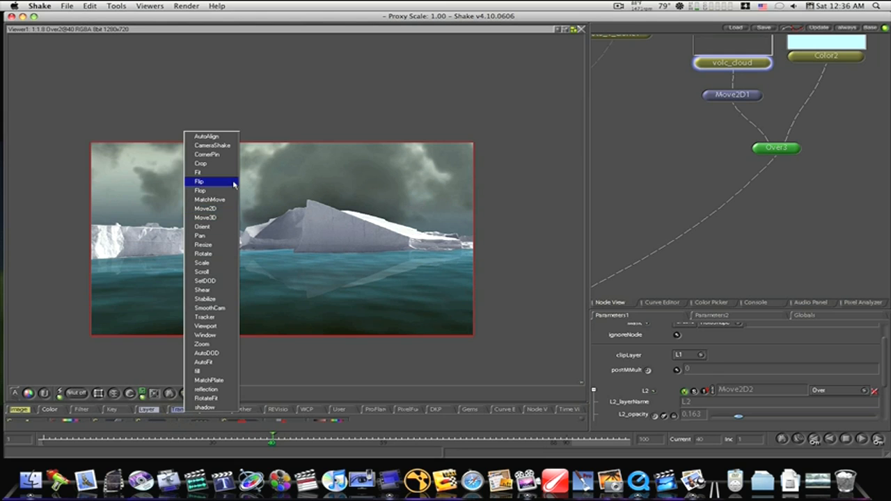
click(199, 181)
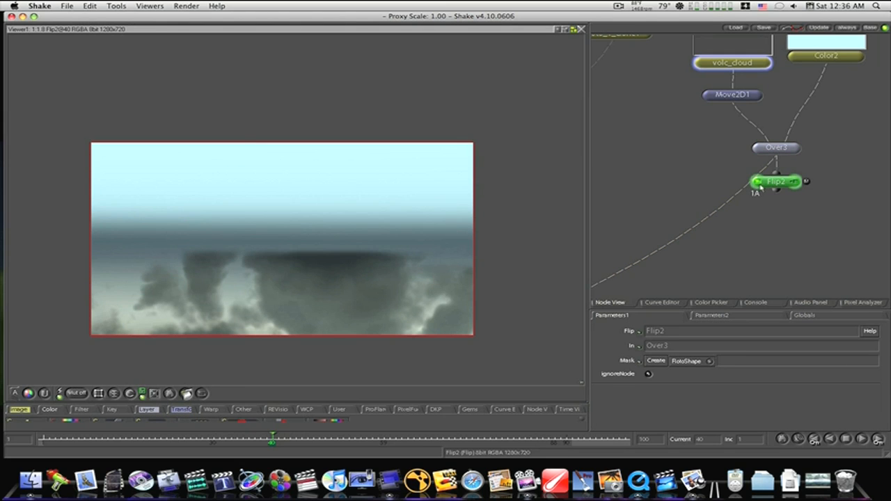
- Move Flip2 over beside MultiLayer1, below Move2D2, and connect it to MultiLayer1 as a third layer
drag(760, 184, 664, 167)
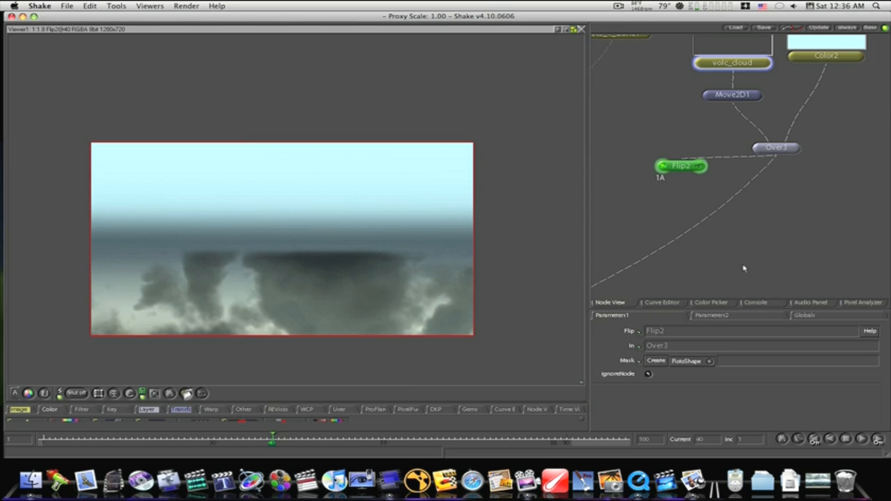
drag(744, 268, 889, 175)
drag(694, 128, 762, 159)
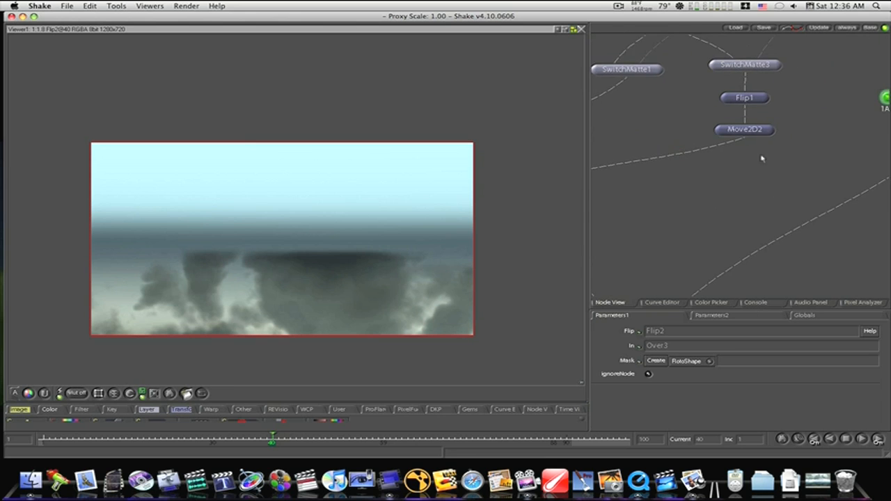
drag(860, 116, 678, 194)
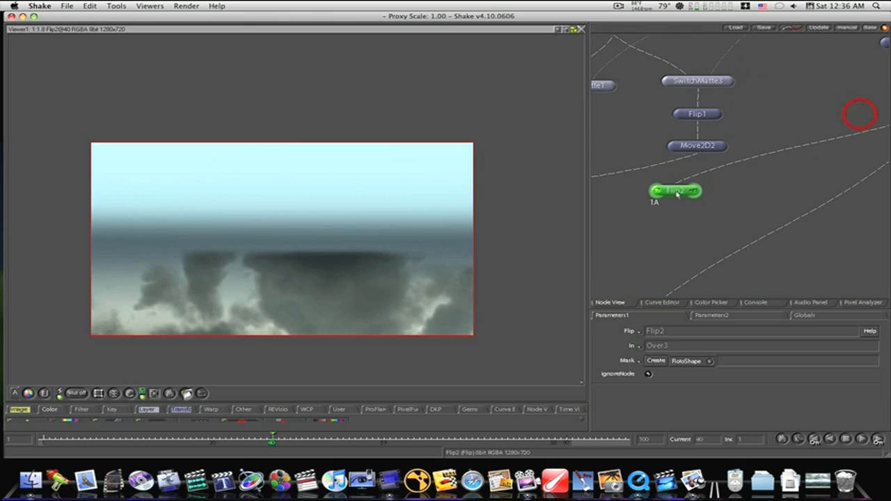
drag(631, 230, 806, 167)
drag(845, 136, 670, 137)
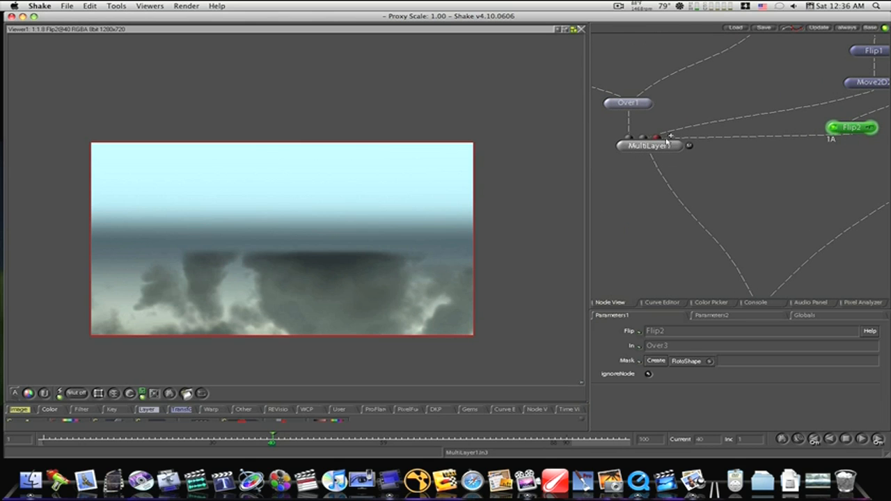
- Set MultiLayer1's L3 sky reflection opacity to about 0.154 while displaying the Over2 composite
click(666, 146)
click(679, 147)
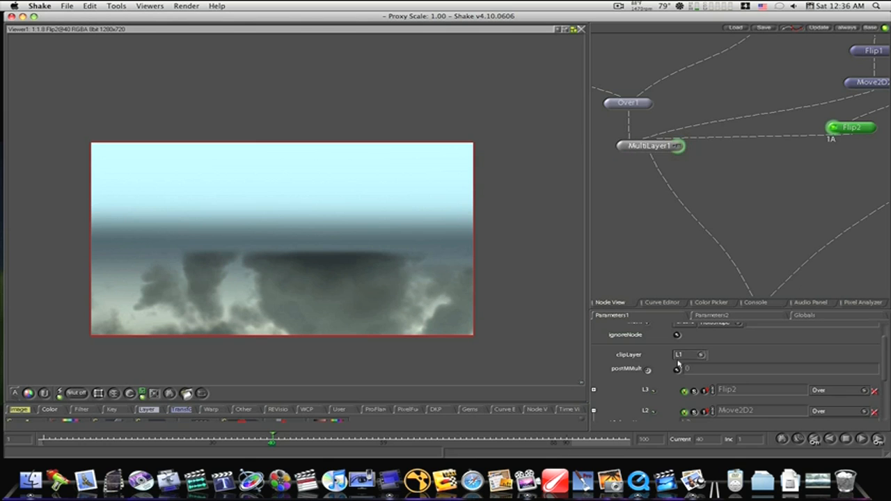
click(594, 391)
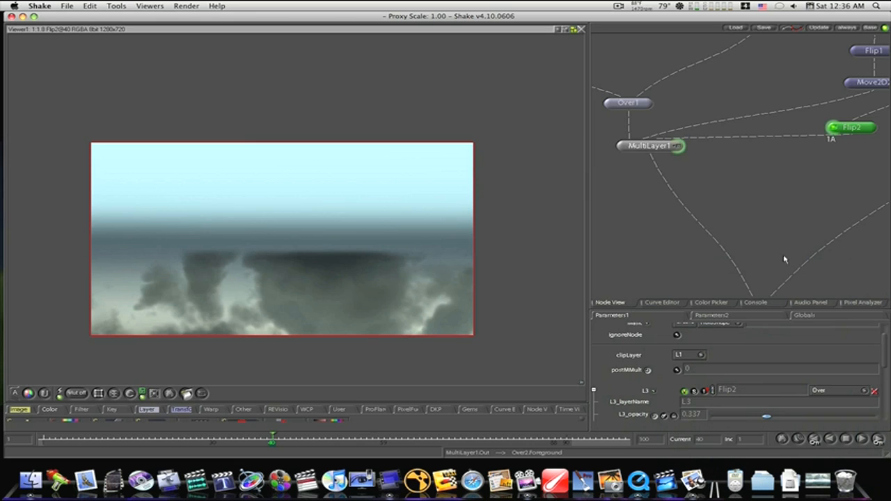
drag(782, 256, 801, 174)
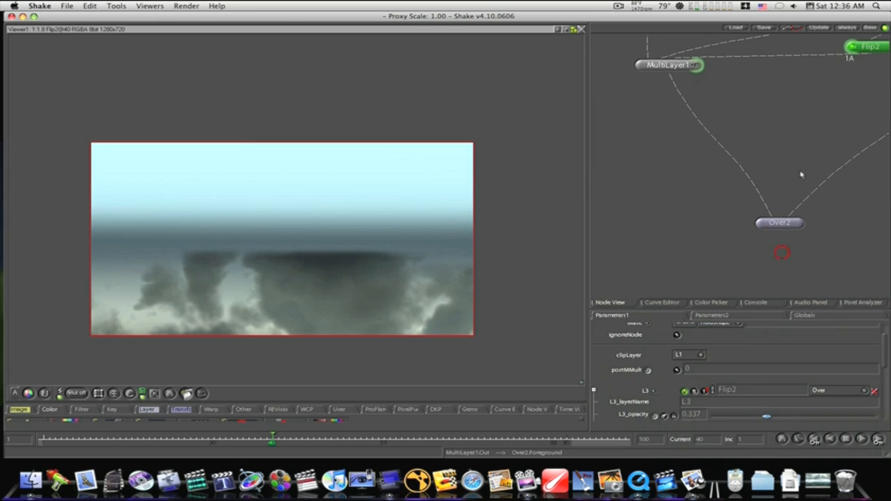
click(761, 223)
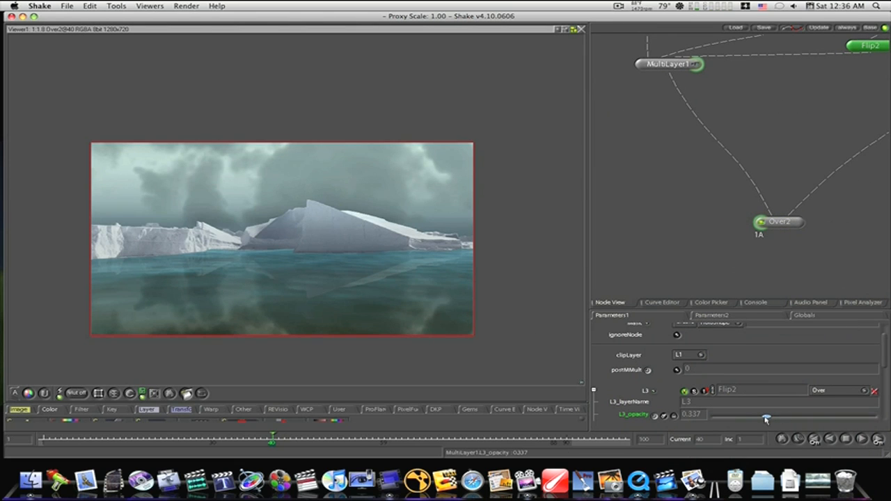
drag(759, 421, 747, 419)
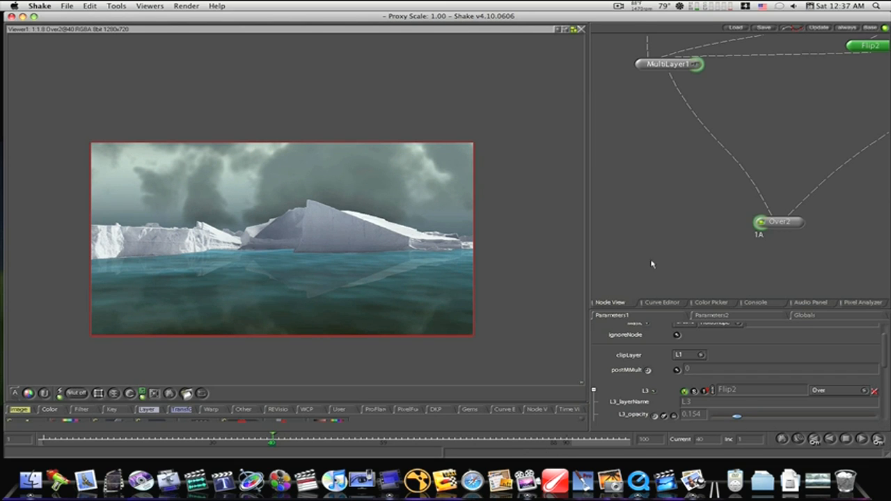
- Create a new RotoShape node beside MultiLayer1 and display Over2 while keeping the shape controls active
drag(801, 113, 751, 250)
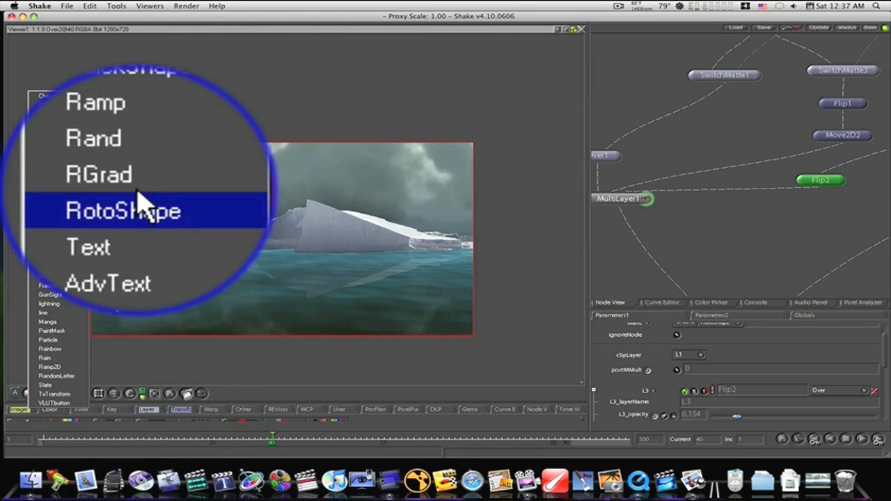
click(137, 198)
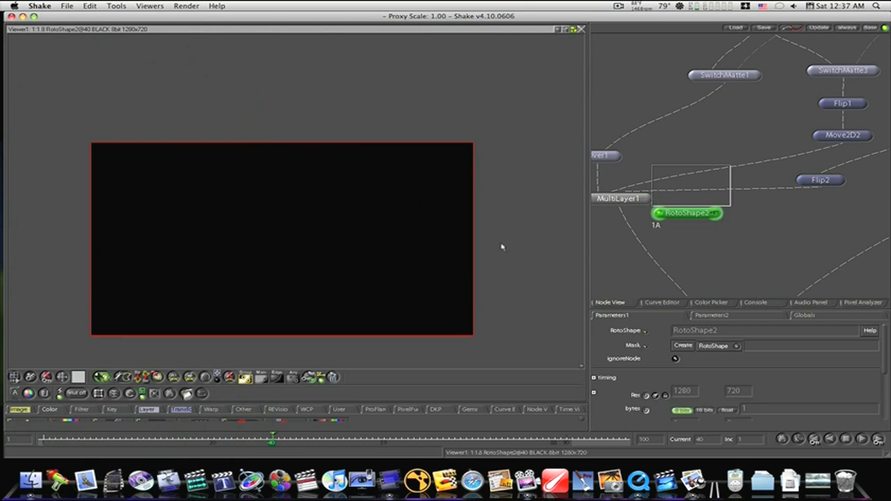
drag(724, 243, 777, 143)
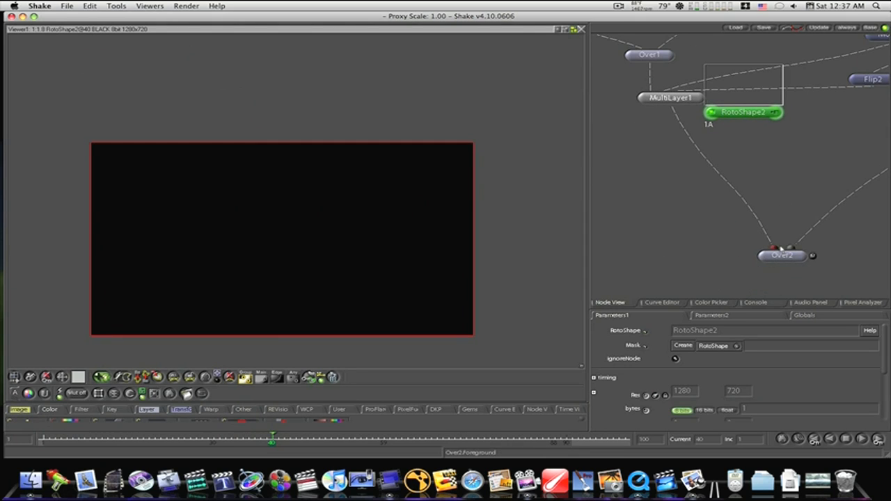
click(763, 256)
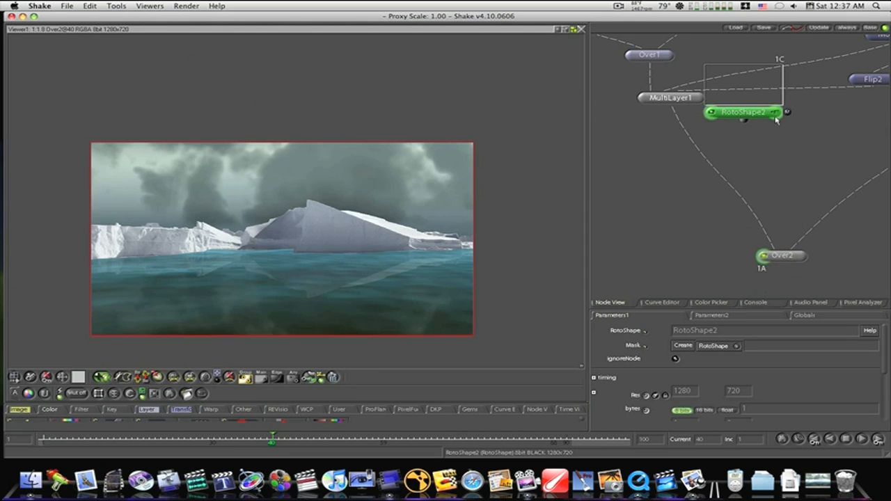
- Draw a closed irregular roto shape around the icebergs, following the waterline below and extending past both sides of the frame
click(489, 244)
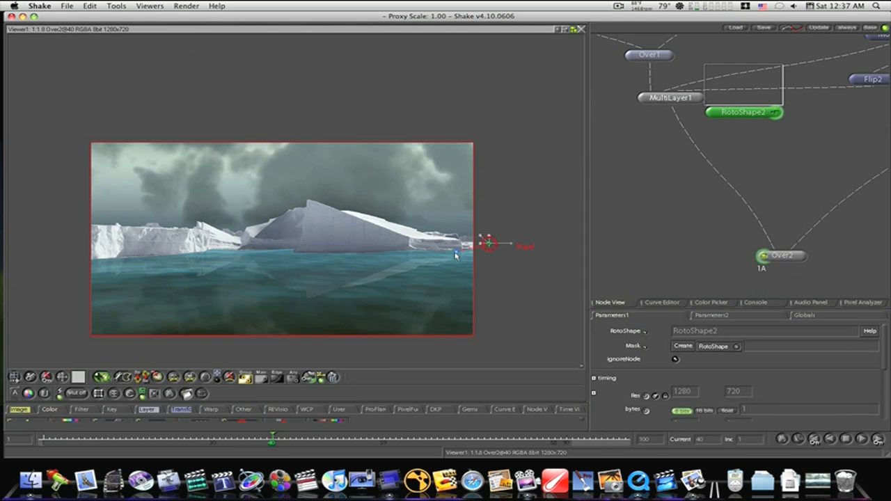
click(446, 258)
click(363, 259)
click(345, 248)
click(297, 258)
click(253, 249)
click(233, 249)
click(217, 262)
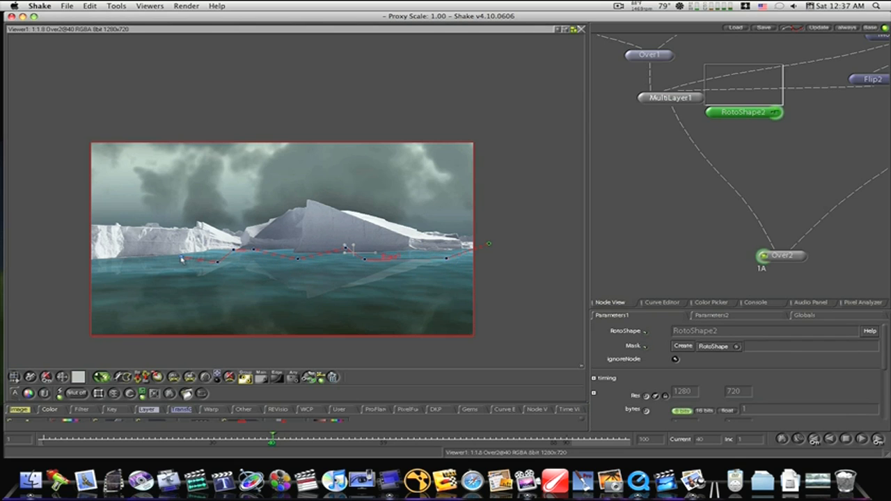
click(126, 247)
click(110, 266)
click(24, 265)
click(48, 238)
click(48, 200)
click(124, 200)
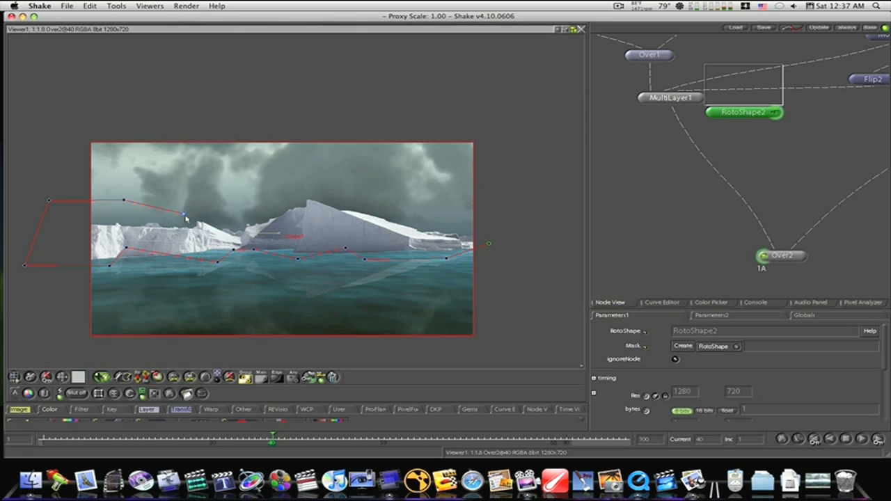
click(185, 216)
click(234, 225)
click(281, 199)
click(316, 217)
click(385, 201)
click(487, 238)
- Connect RotoShape2 to MultiLayer1 as another layer, placed above Over1, and add a Blur node of 400 pixels after it
drag(749, 94, 697, 186)
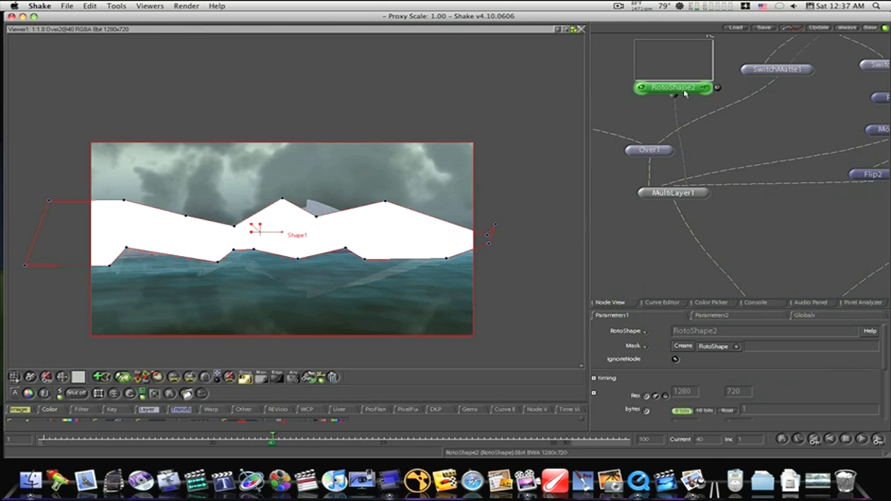
right_click(60, 409)
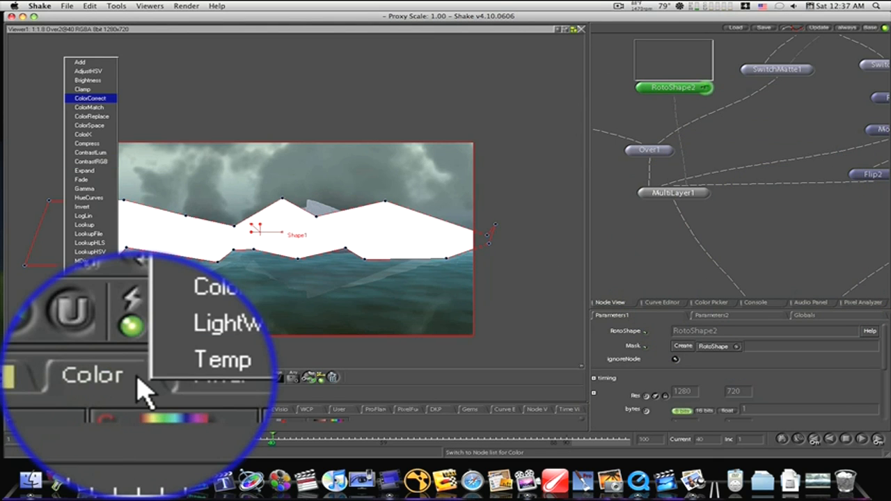
right_click(82, 409)
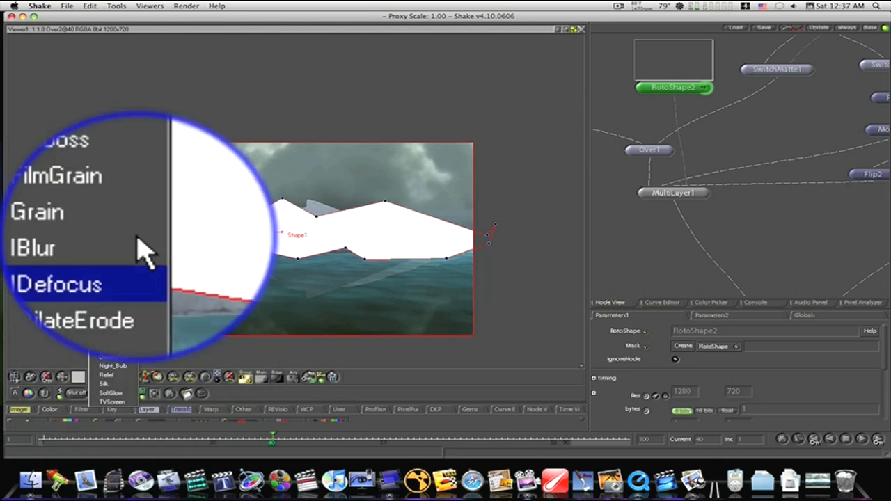
click(137, 167)
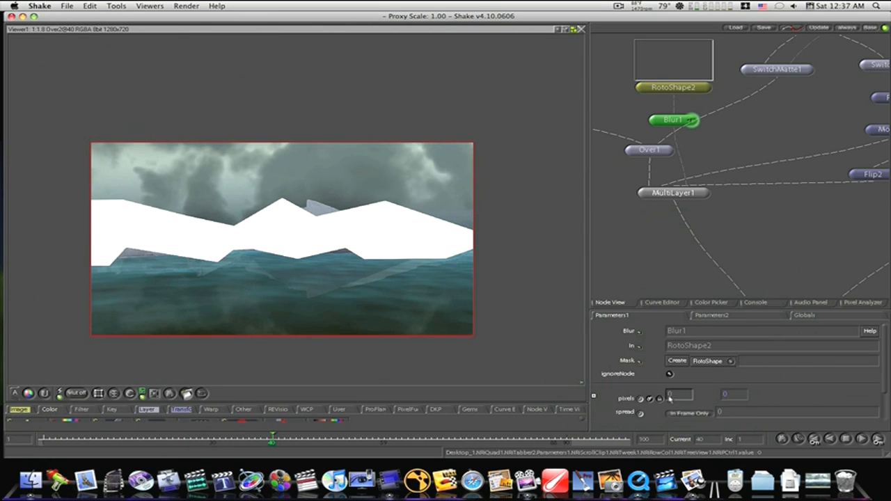
click(672, 395)
text(400)
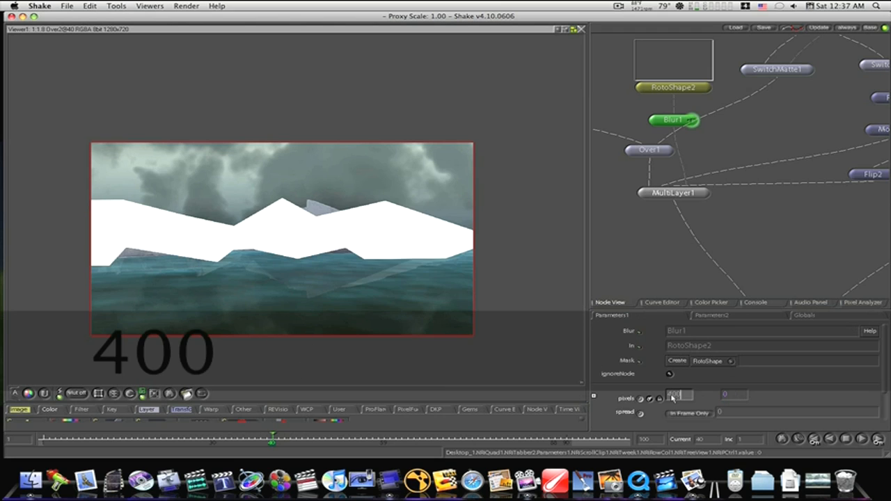
key(Return)
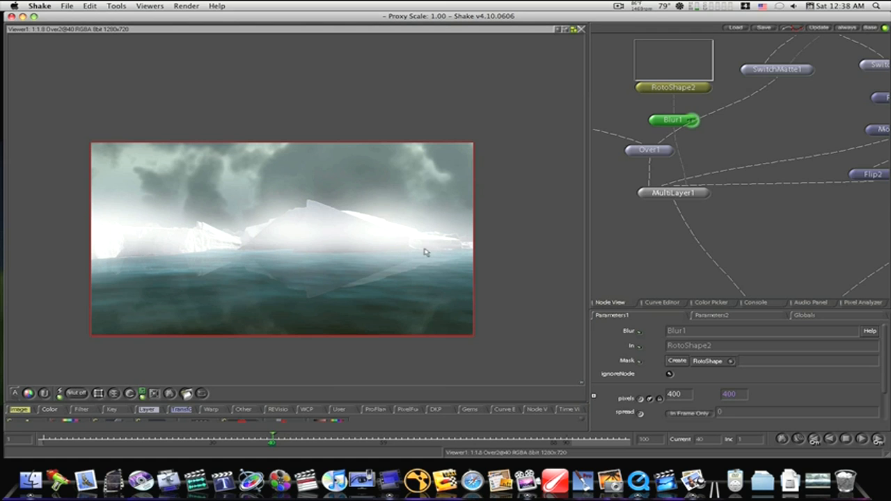
- Move MultiLayer1 lower in the node tree to make room beneath its input branches
drag(682, 194, 791, 286)
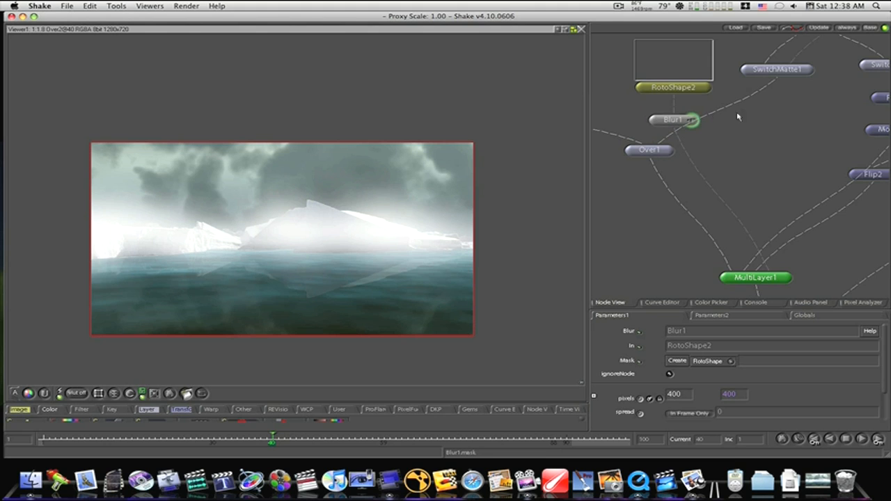
drag(740, 113, 536, 209)
drag(804, 165, 624, 177)
drag(644, 220, 703, 179)
drag(672, 227, 728, 198)
drag(654, 250, 806, 204)
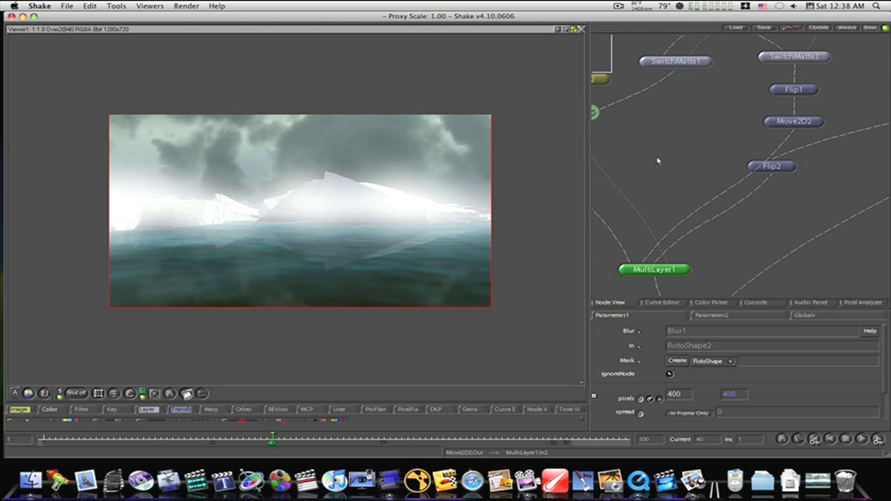
- Move Over1 lower in the node tree, closer to MultiLayer1, to make room beneath RotoShape2 and Blur1
drag(650, 155, 721, 182)
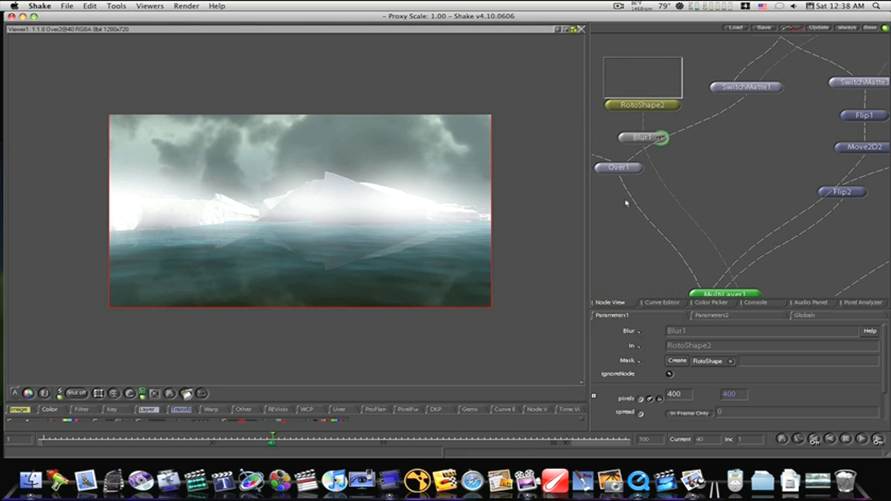
drag(609, 172, 645, 237)
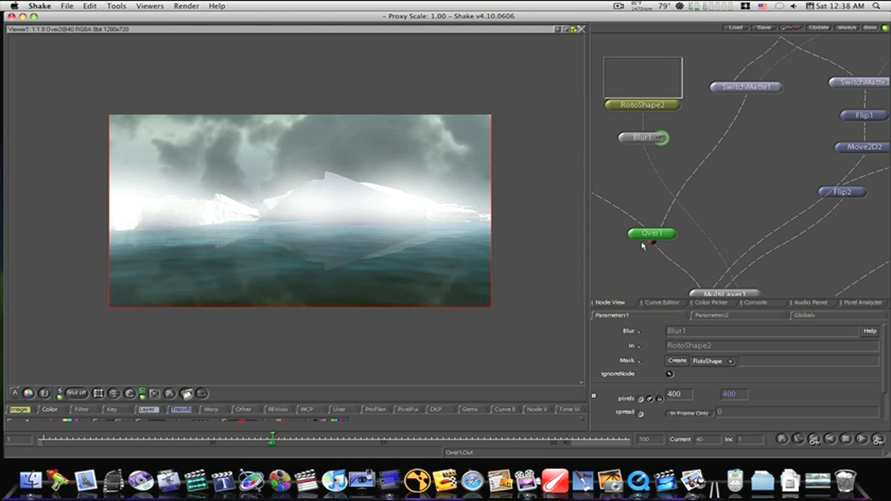
drag(784, 117, 762, 203)
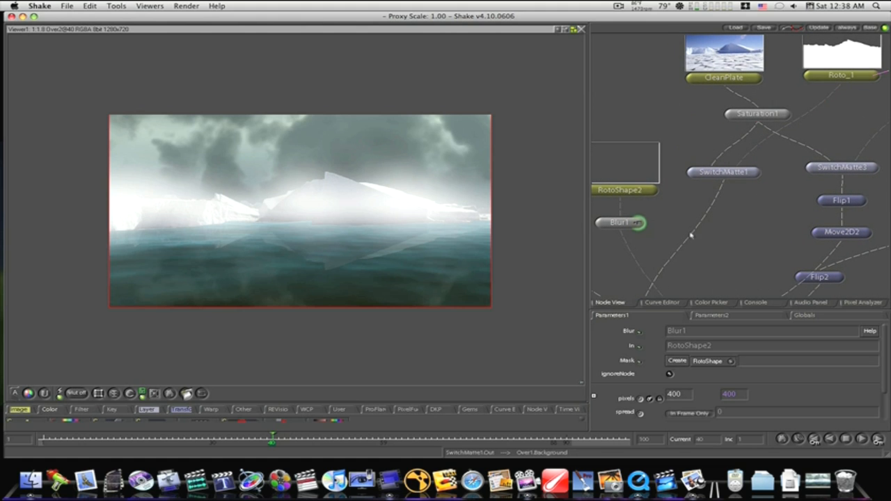
drag(713, 223, 769, 135)
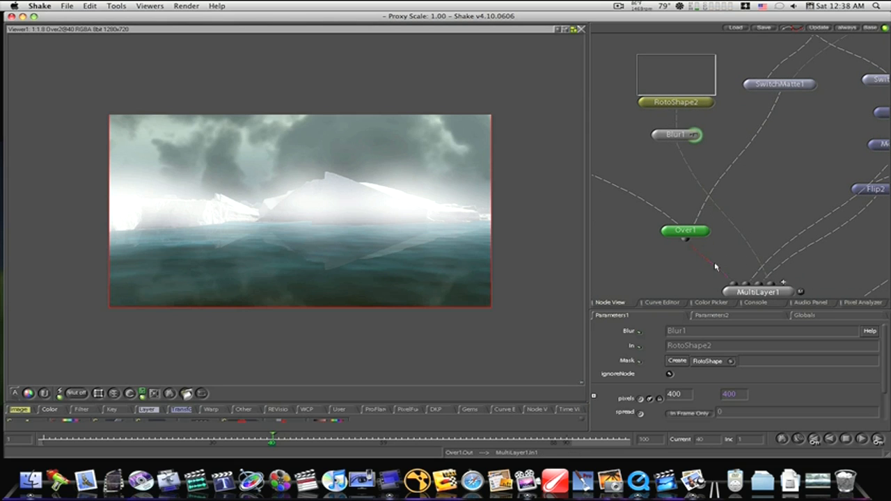
drag(726, 249, 672, 139)
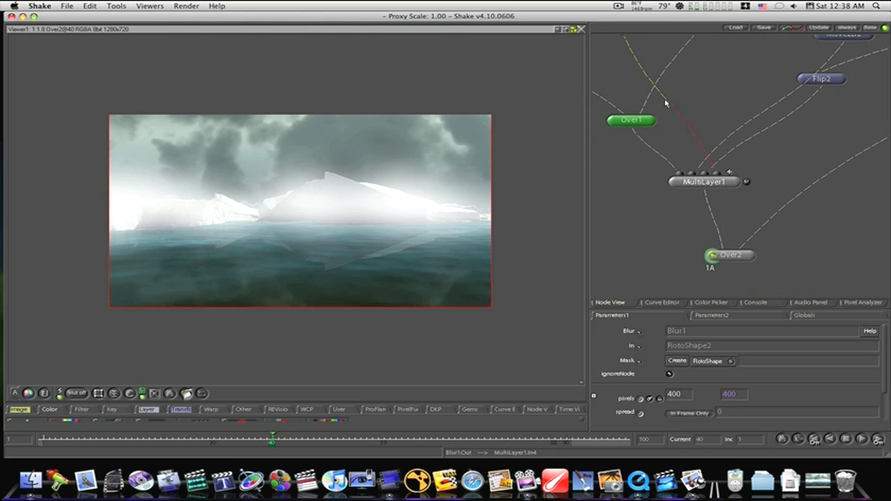
- Shift Move2D2 aside from Flip1 and add a Warper node after it in the iceberg reflection branch
drag(678, 104, 704, 272)
drag(783, 204, 707, 319)
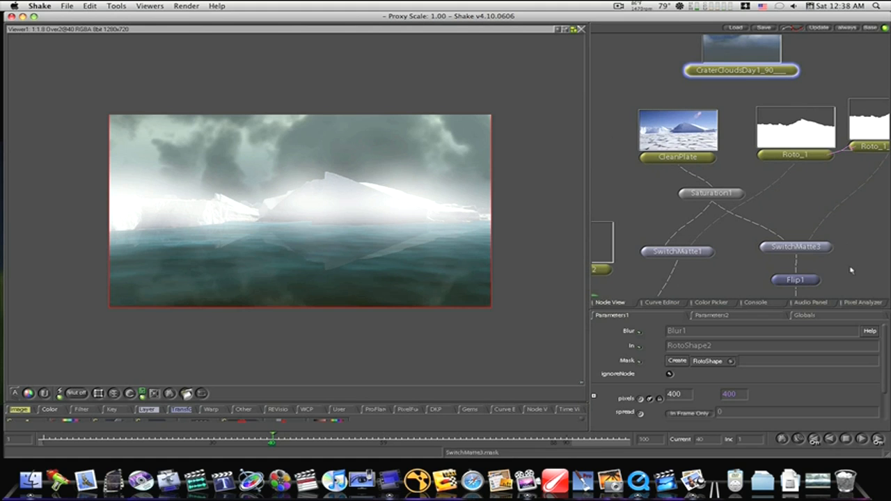
drag(848, 244, 861, 152)
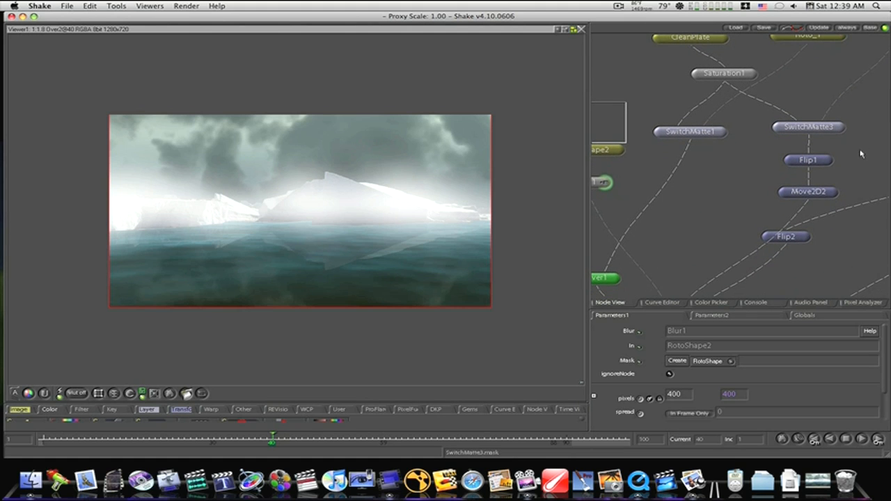
click(811, 198)
drag(811, 198, 745, 190)
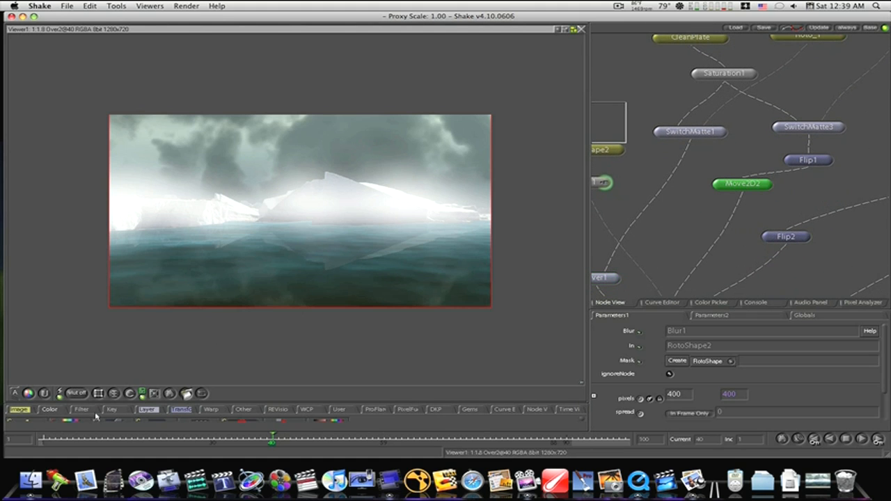
right_click(177, 413)
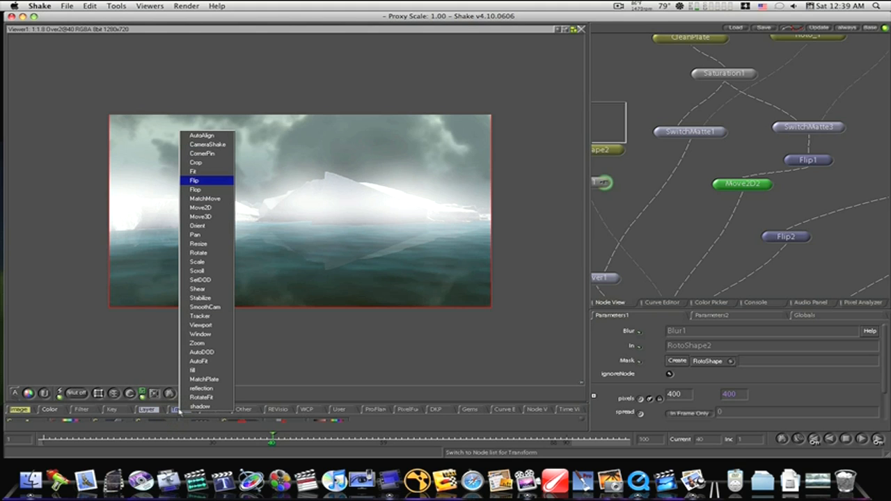
right_click(208, 411)
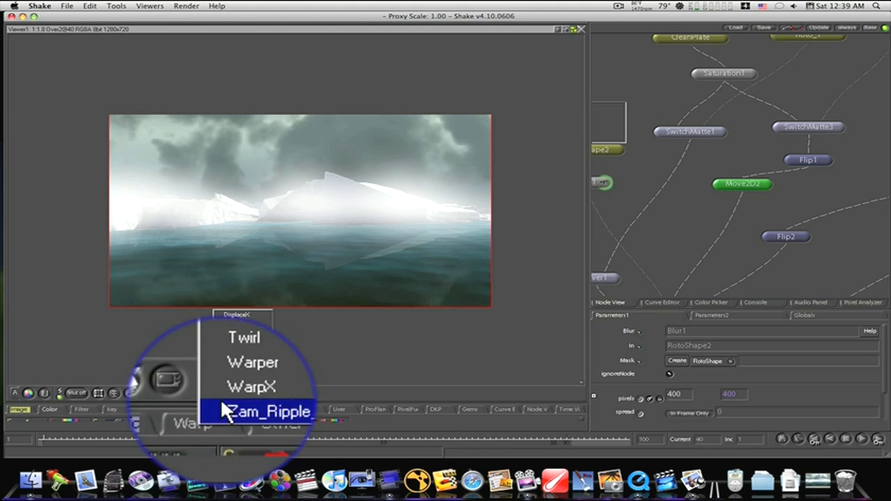
click(231, 393)
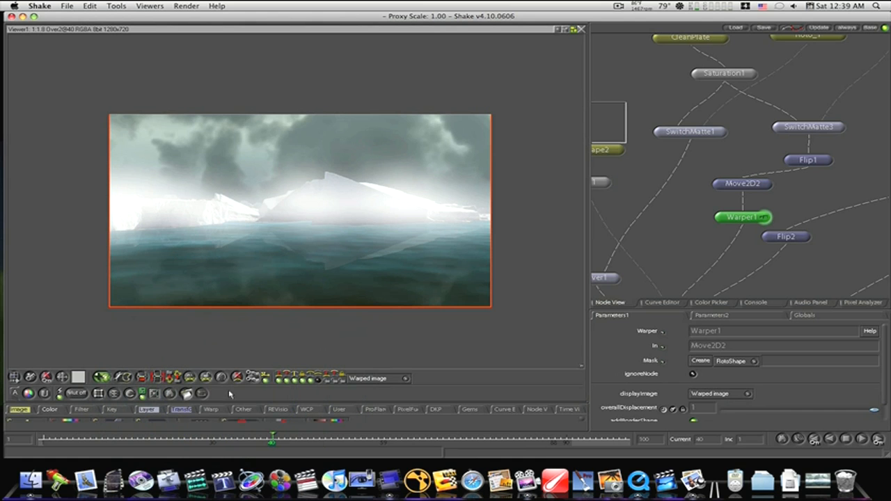
- Draw an open warp shape along the base of the icebergs, extending past both sides of the frame
click(108, 230)
click(173, 219)
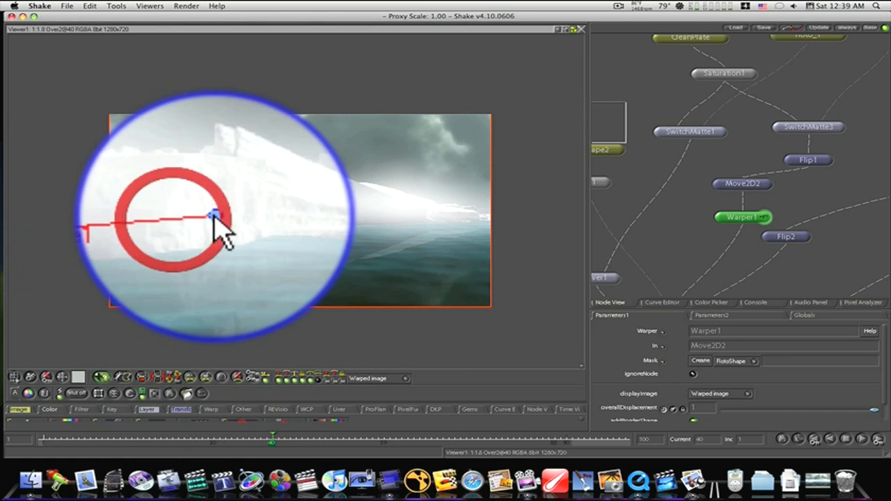
click(333, 213)
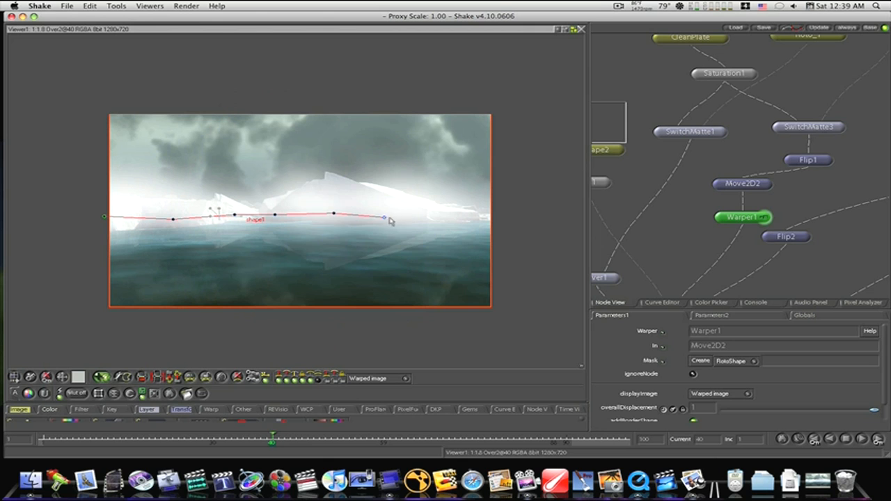
click(417, 217)
click(483, 219)
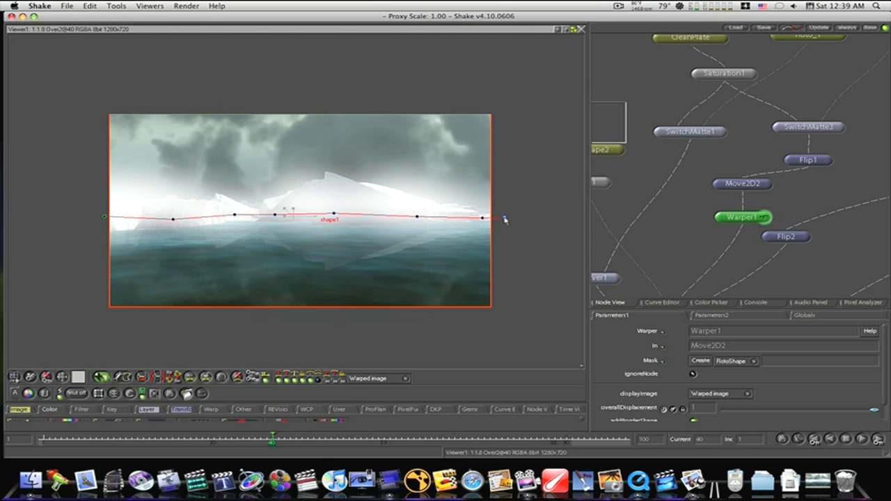
click(505, 217)
right_click(506, 219)
click(529, 249)
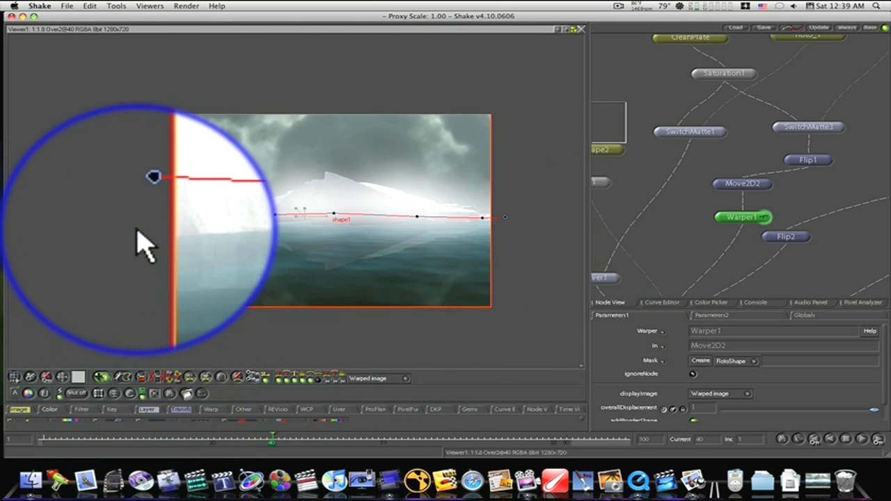
- Draw a second open warp shape roughly following the waterline, from beyond one frame edge to the other
click(135, 229)
drag(144, 225, 170, 225)
click(196, 222)
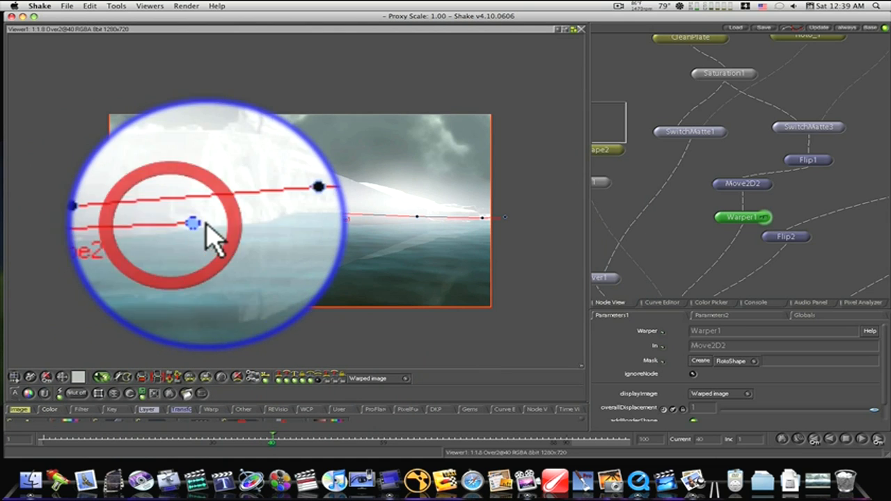
click(235, 212)
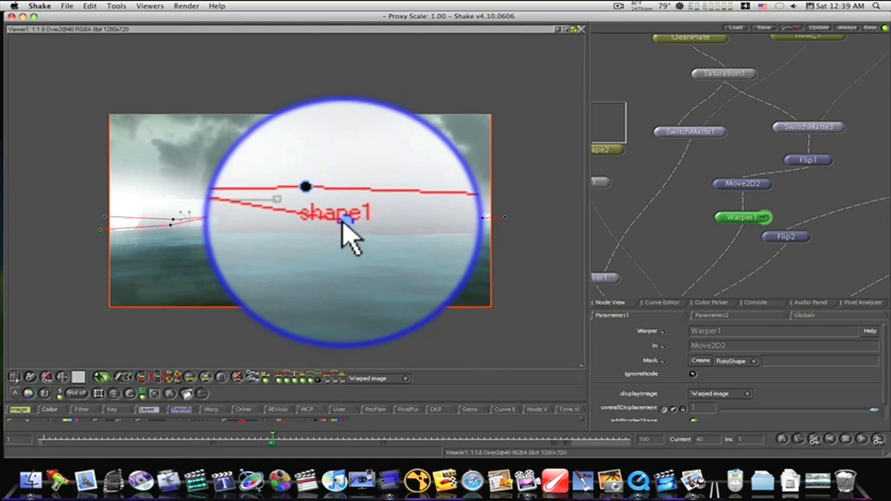
click(339, 221)
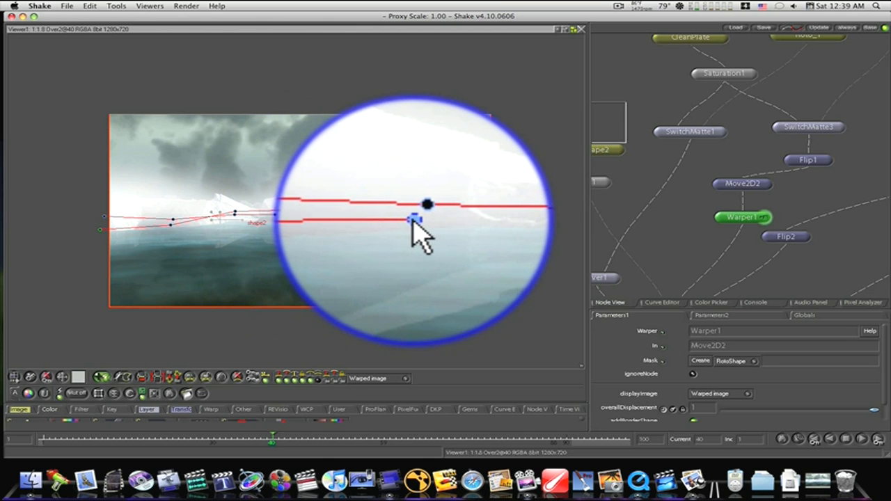
click(417, 220)
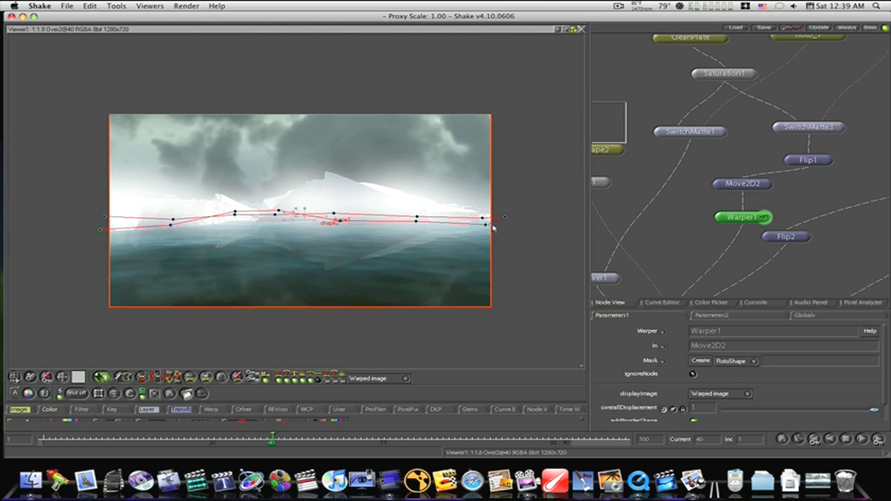
right_click(498, 224)
click(517, 257)
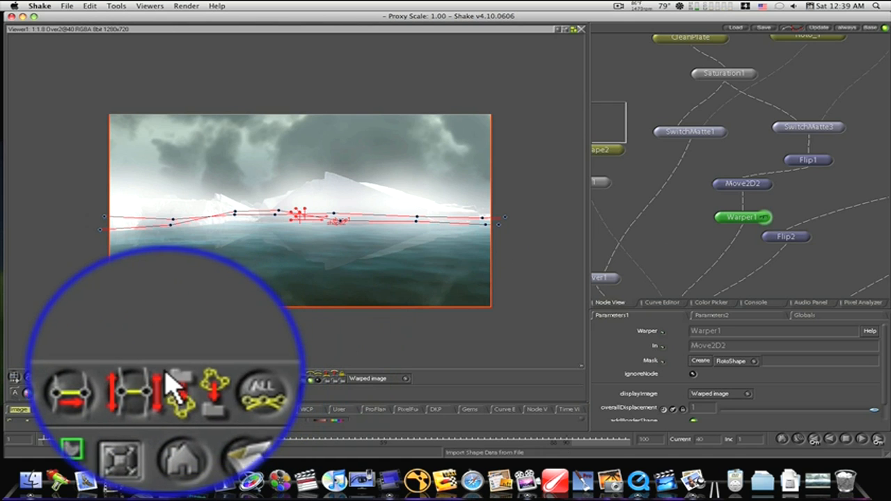
- Connect shape1 to shape2 as the source and target of the warp
click(144, 377)
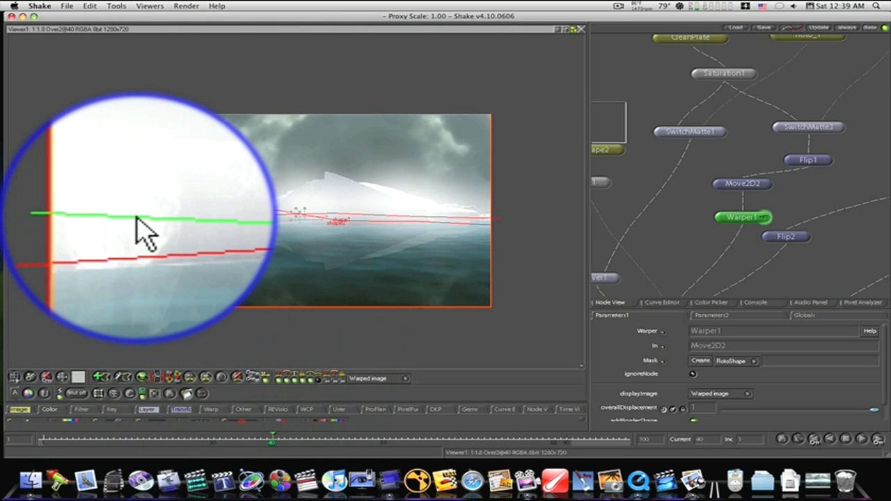
click(137, 227)
click(137, 226)
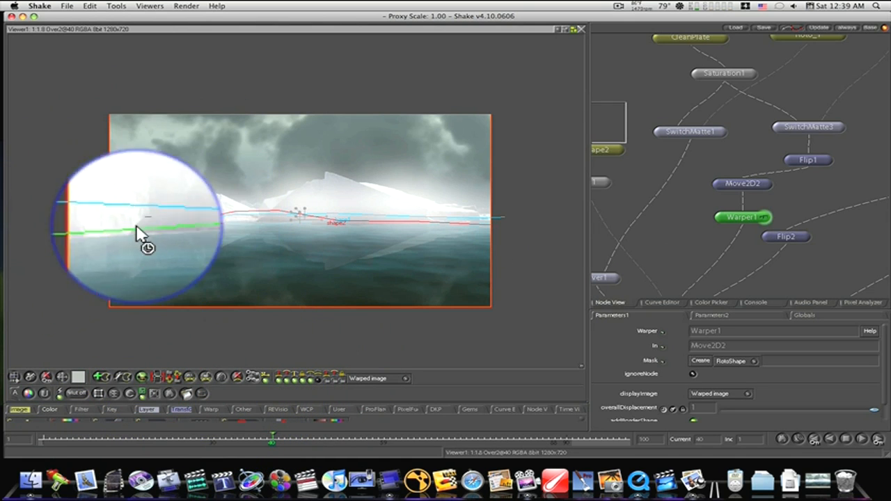
- Edit the shapes: lower shape2's point between the icebergs to the waterline and raise shape1's neighbouring point to meet shape2
click(124, 377)
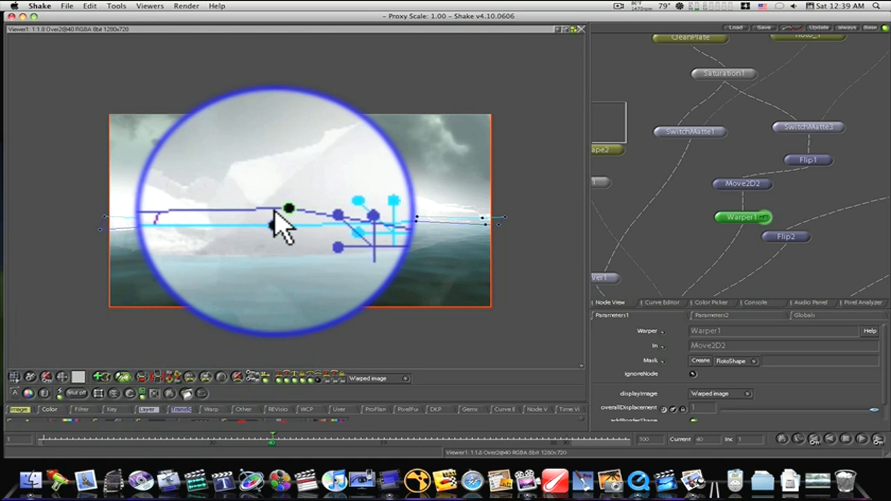
click(278, 211)
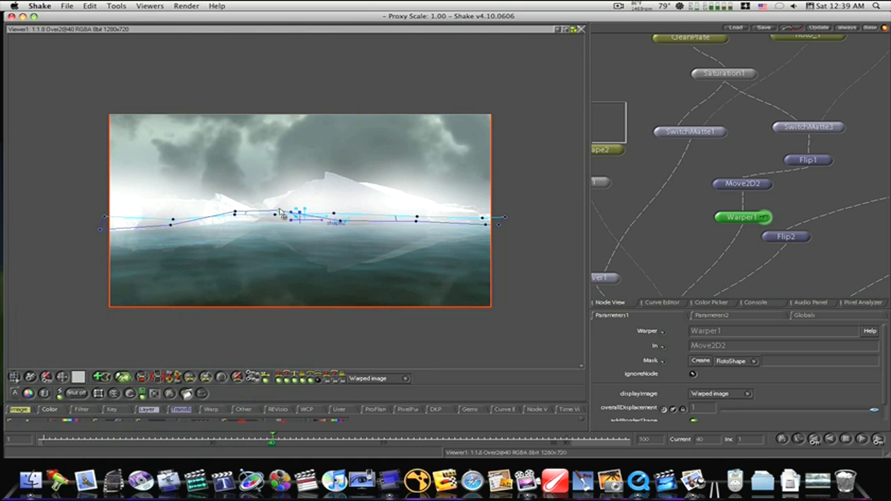
mouse_move(280, 209)
mouse_down()
mouse_move(270, 233)
mouse_move(273, 225)
mouse_up()
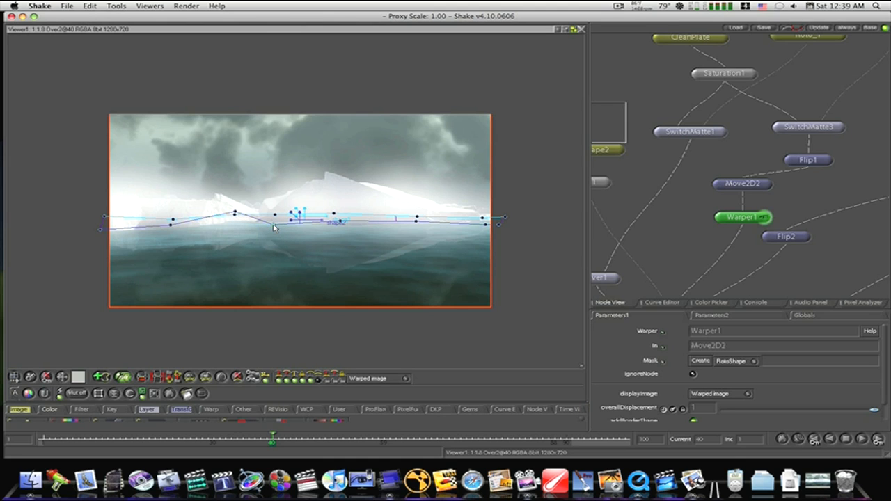
click(236, 215)
drag(235, 216, 236, 212)
- Move shape1's point at the gap between the icebergs down to just below shape2
drag(175, 247, 419, 264)
drag(526, 251, 390, 256)
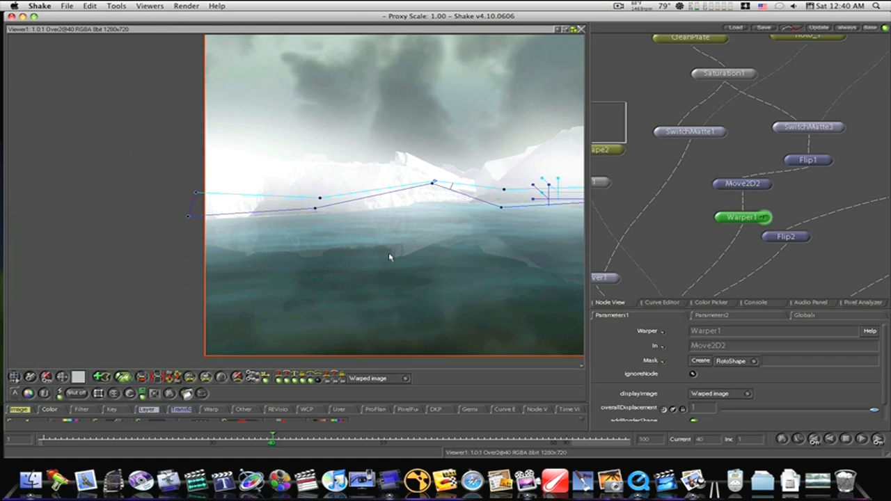
drag(505, 241, 576, 259)
drag(517, 249, 406, 274)
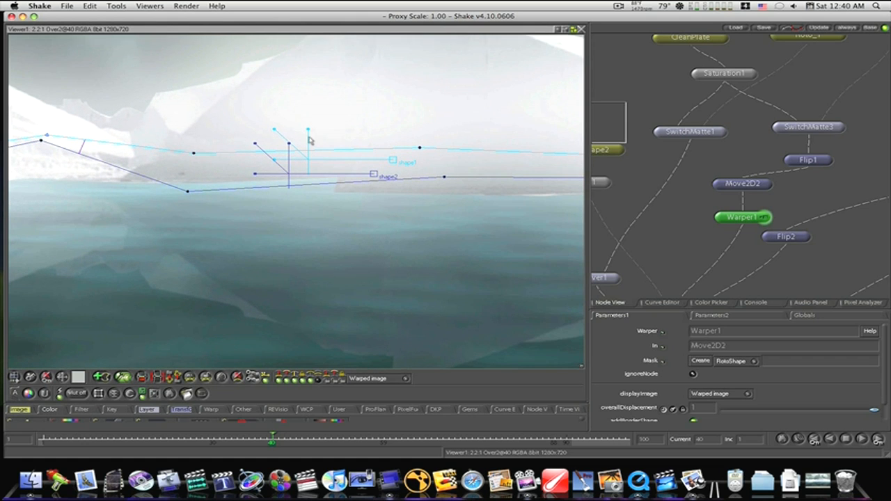
click(194, 154)
drag(195, 151, 185, 207)
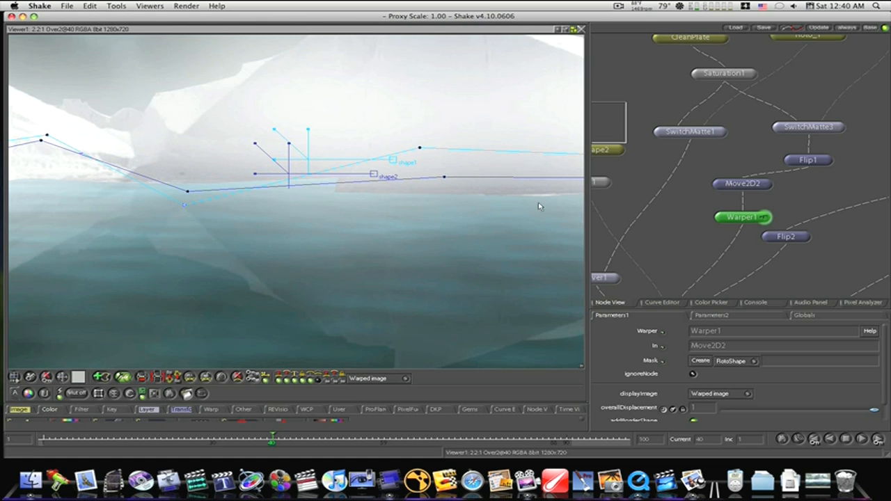
- Lower shape1's point on the smaller iceberg slightly toward shape2, and fit the whole composite in the viewer
drag(103, 203, 520, 220)
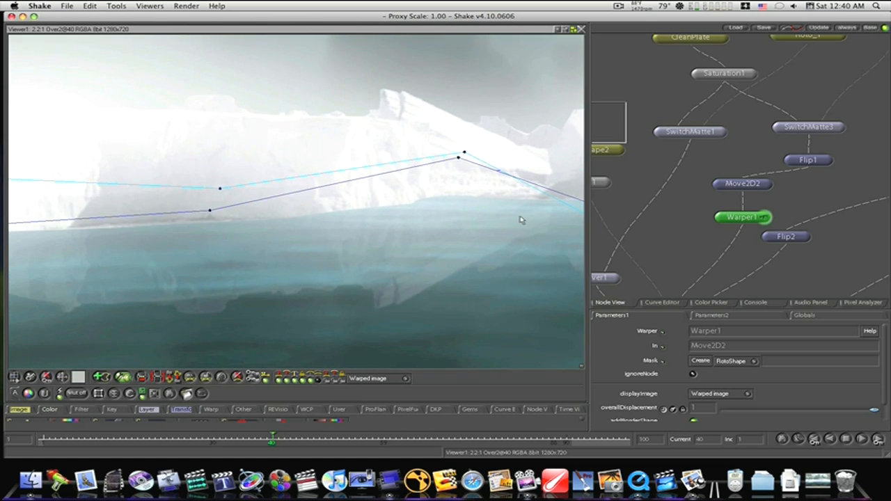
click(222, 188)
drag(222, 200, 221, 202)
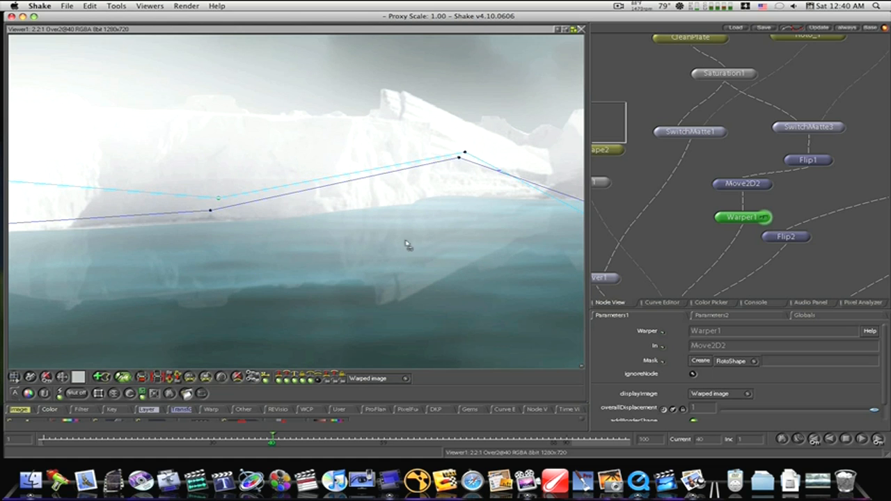
drag(408, 254, 279, 259)
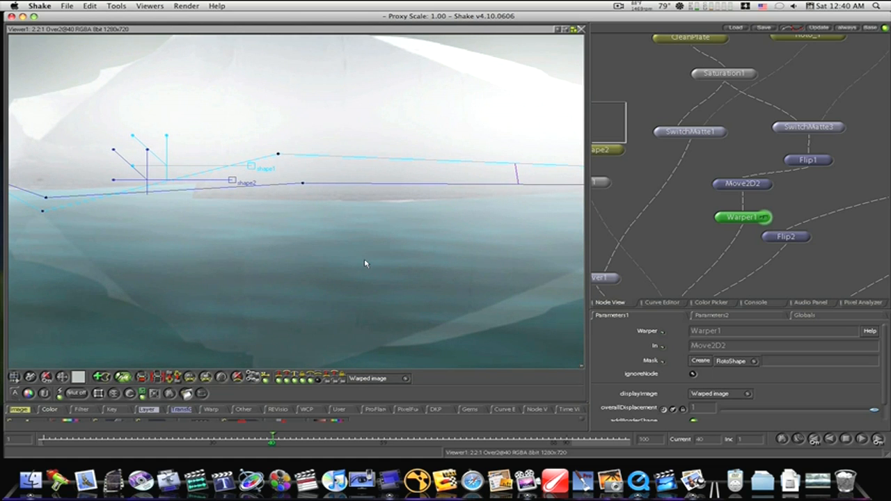
key(f)
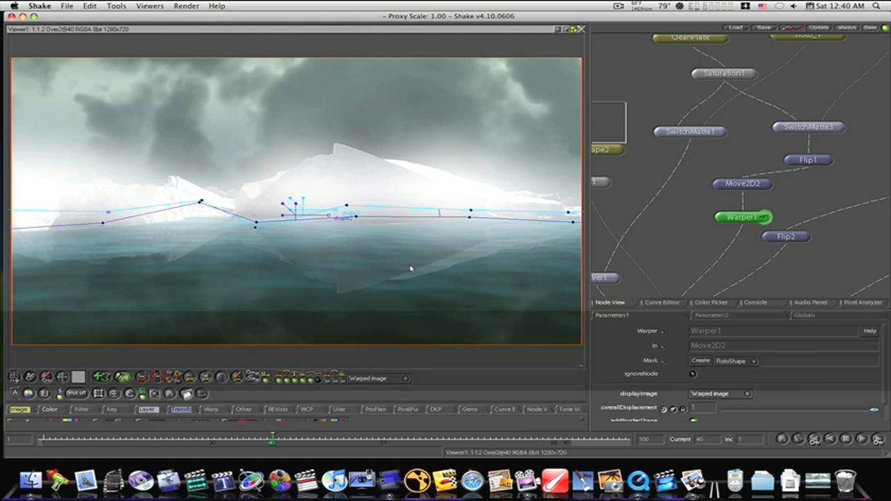
- Add an Over node after Over2 at the end of the node tree and place it slightly to the side
drag(742, 259, 563, 199)
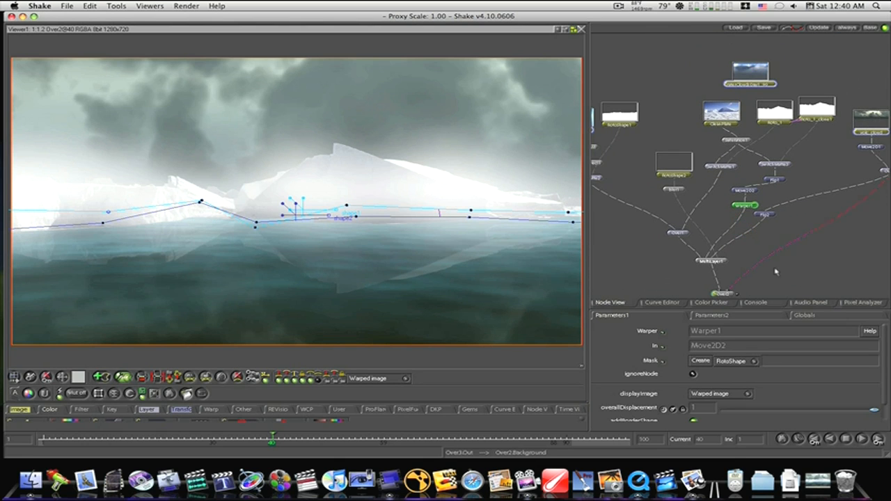
drag(776, 270, 766, 198)
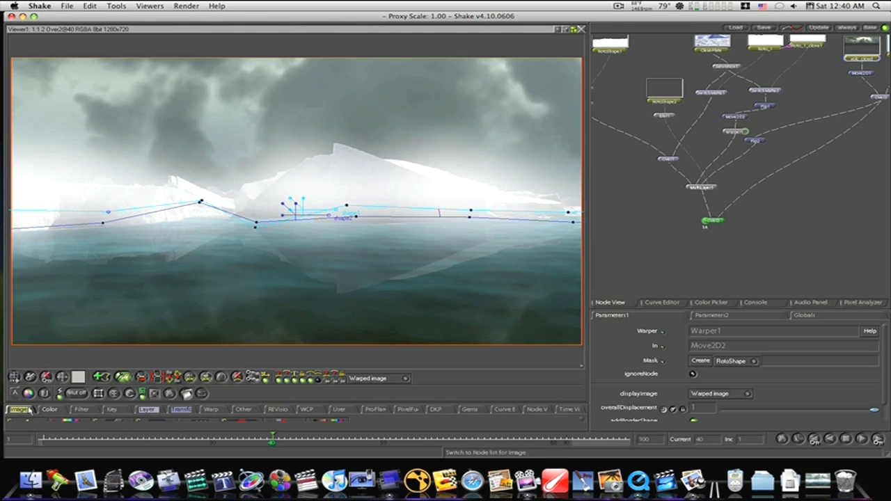
right_click(148, 409)
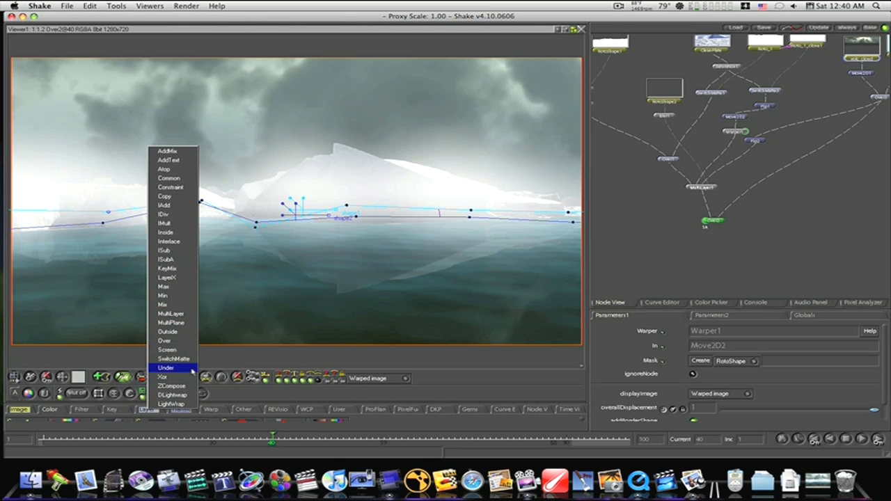
click(187, 340)
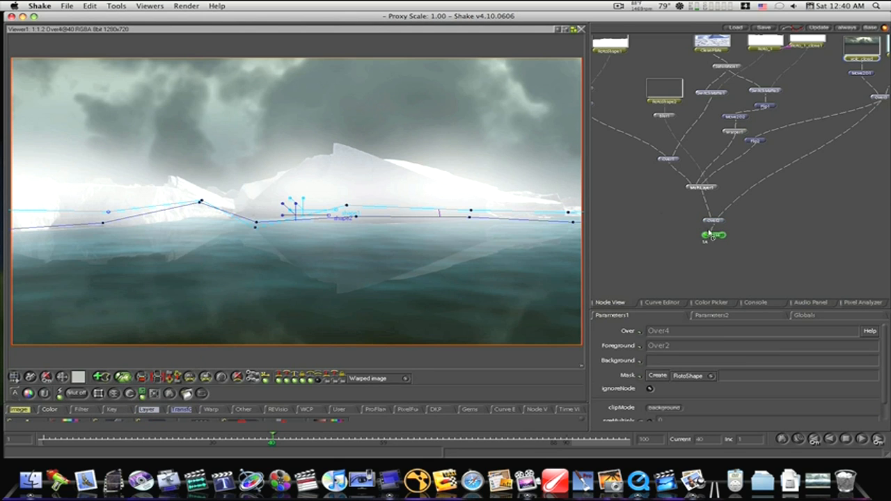
drag(710, 236, 732, 238)
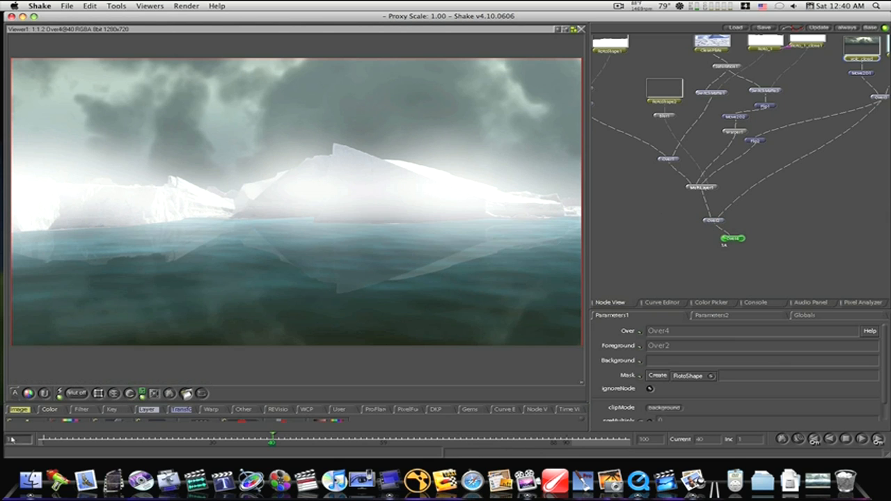
- Add a Rain generator node, detach it from the tree, and place it beside Over2
right_click(26, 412)
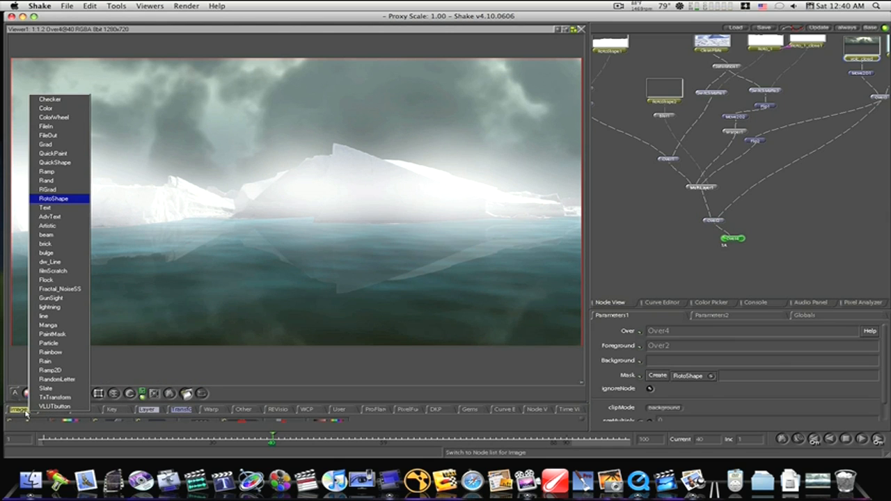
click(48, 361)
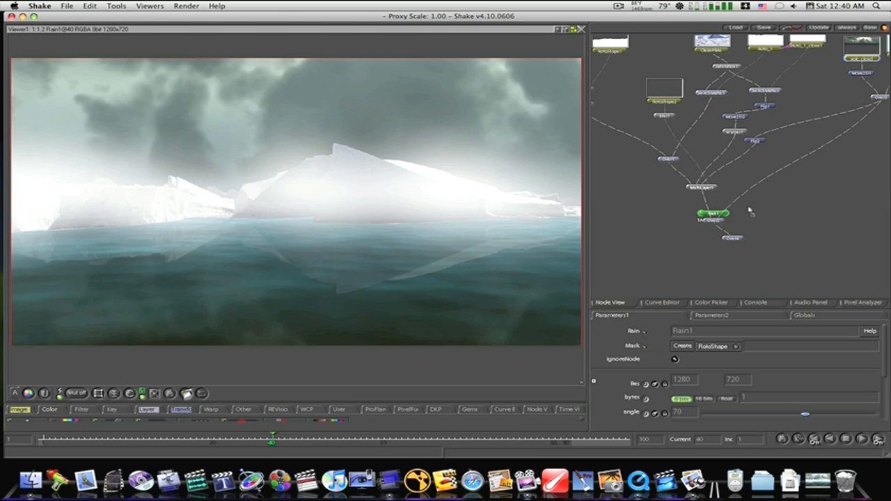
key(e)
drag(753, 209, 762, 213)
- Replace the Over node below Over2 with a MultiLayer node, connect Rain1 as its second layer, and view the result
click(735, 240)
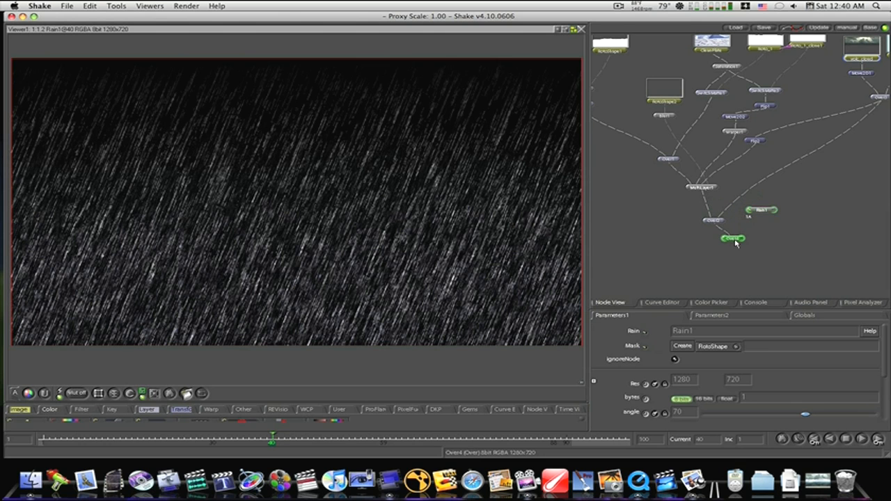
right_click(158, 409)
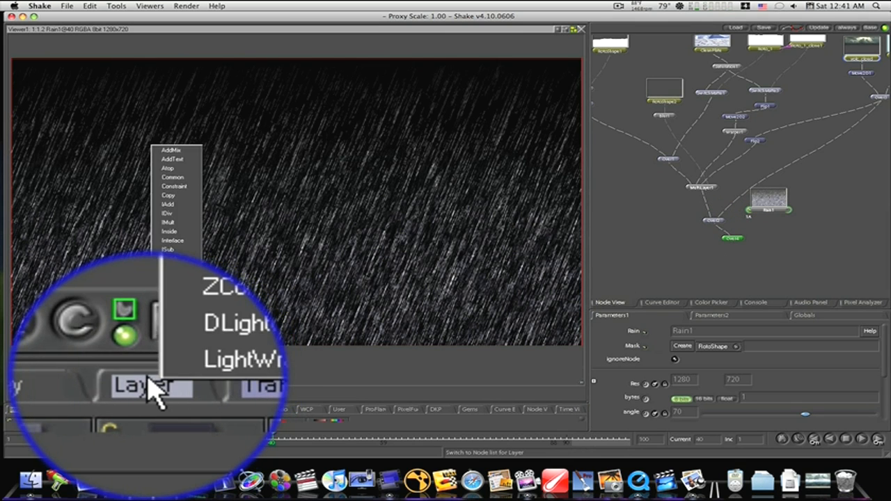
click(191, 311)
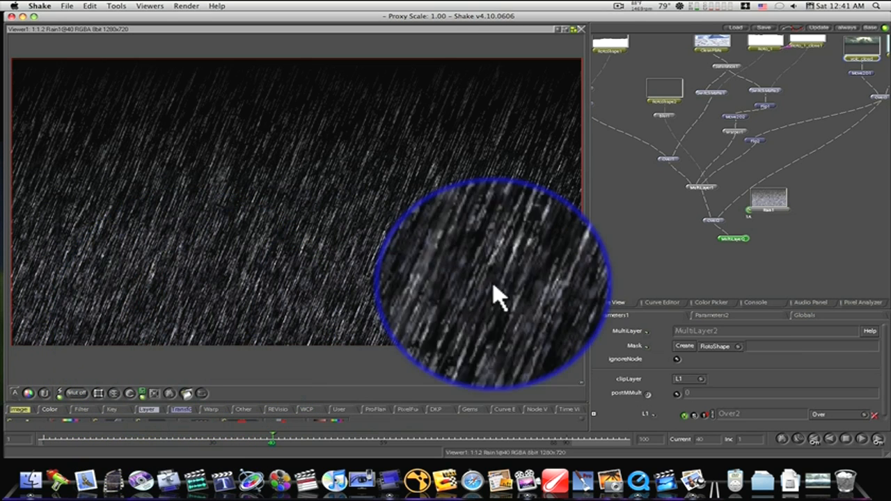
drag(768, 213, 738, 233)
click(719, 240)
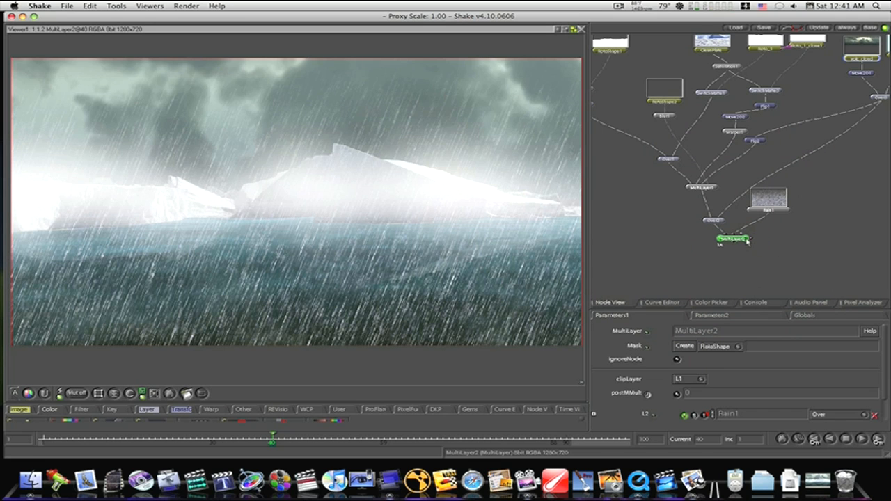
- Lower the opacity of the Rain1 layer L2 in the MultiLayer node to 0.183
scroll(682, 387, down, 2)
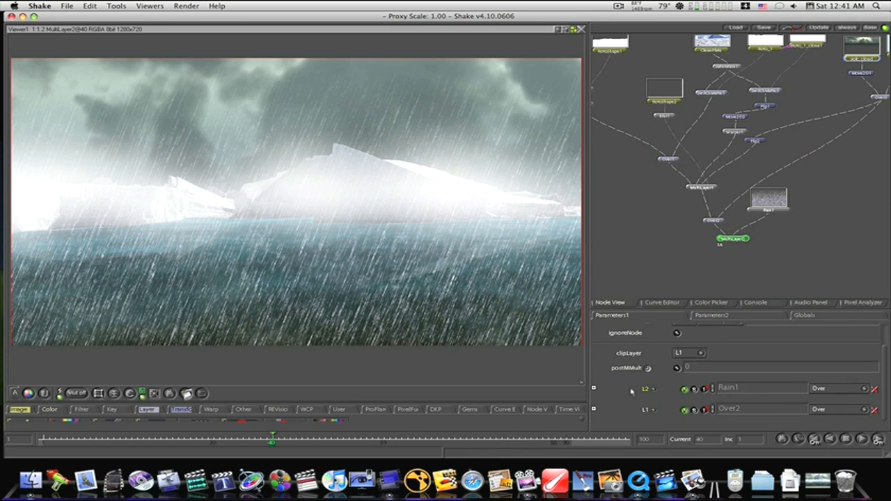
click(593, 388)
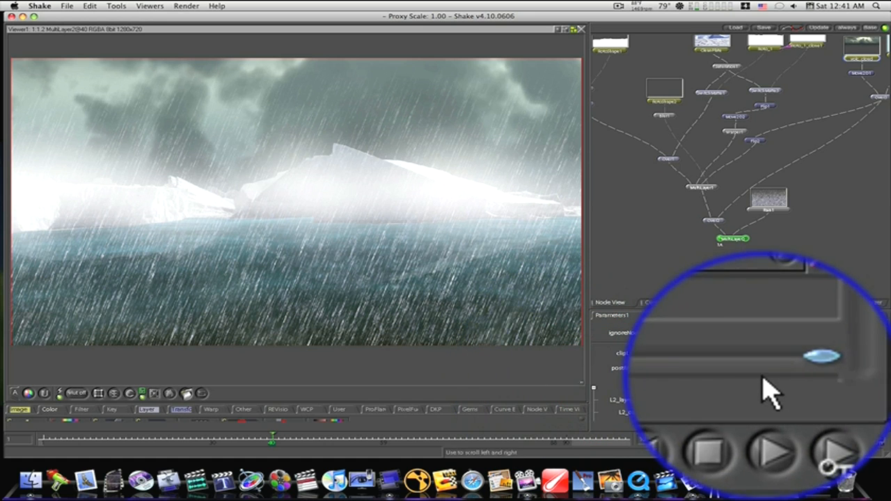
drag(809, 382, 825, 416)
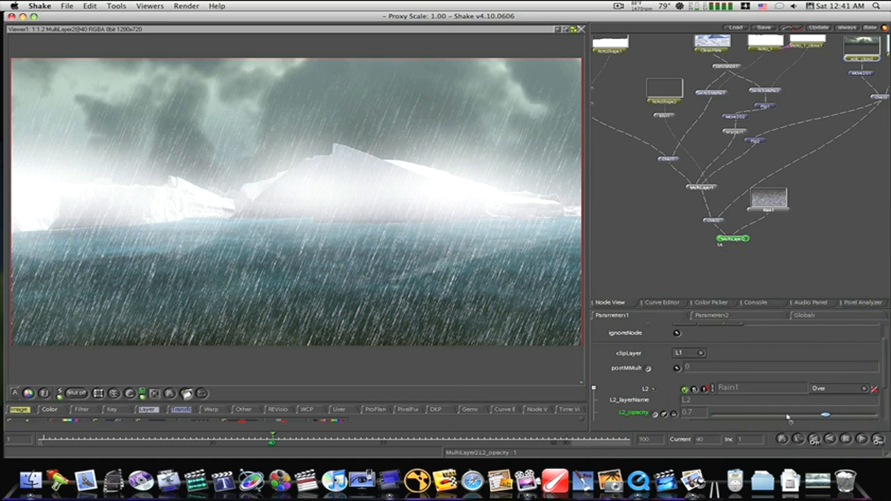
drag(762, 419, 735, 421)
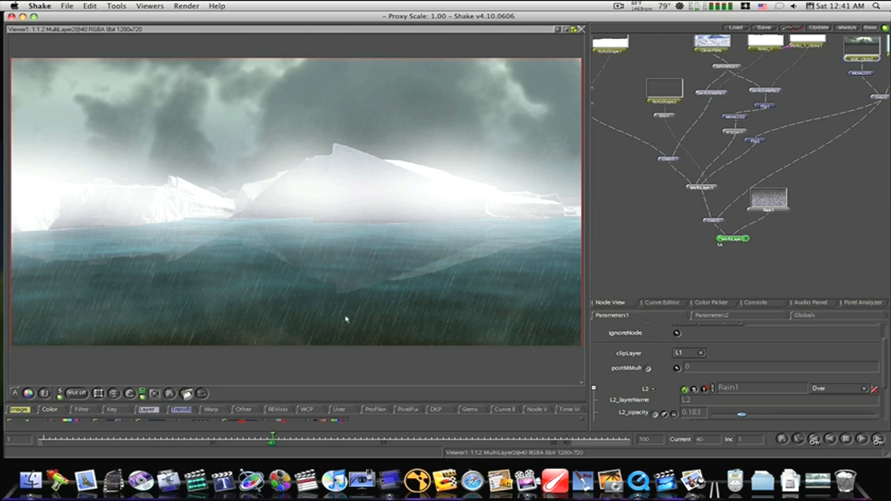
- Render a flipbook of the rainy composite for frames 1-90 using proxy P.1 (0.5, 1)
click(187, 393)
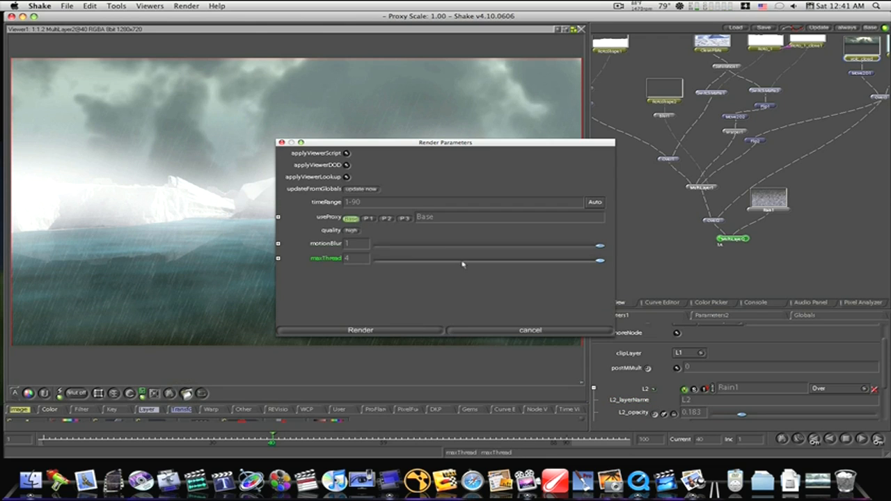
click(369, 221)
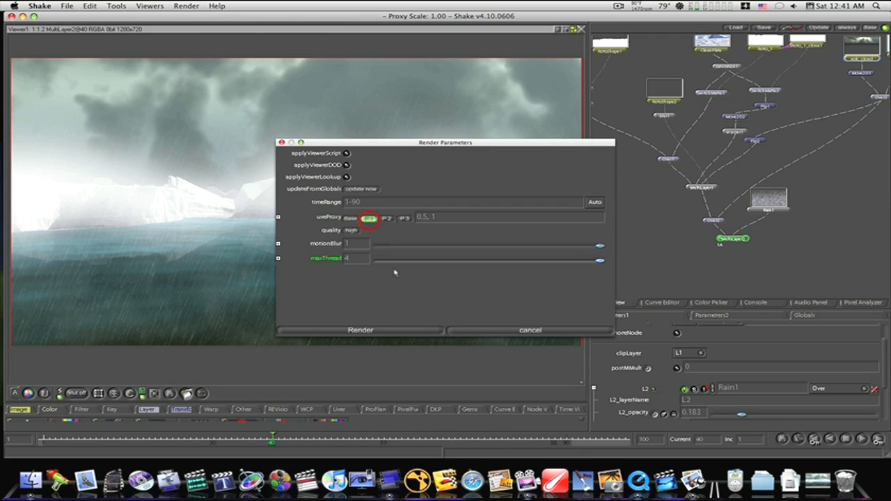
click(388, 330)
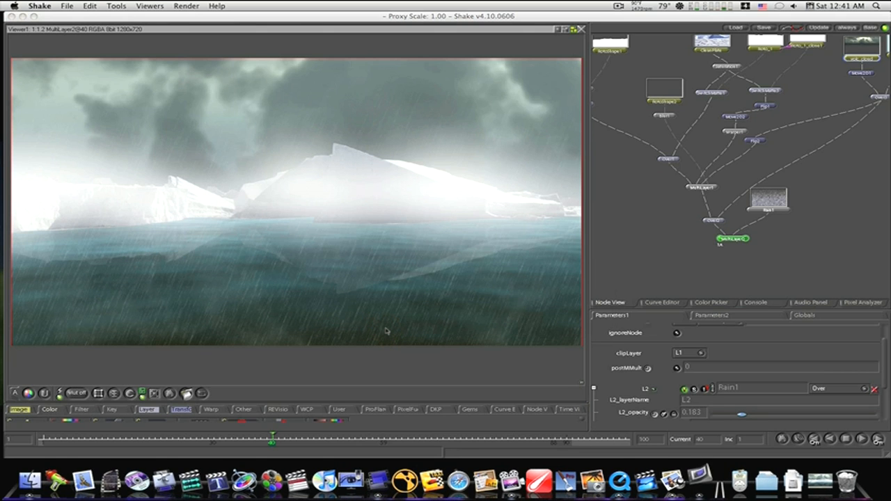
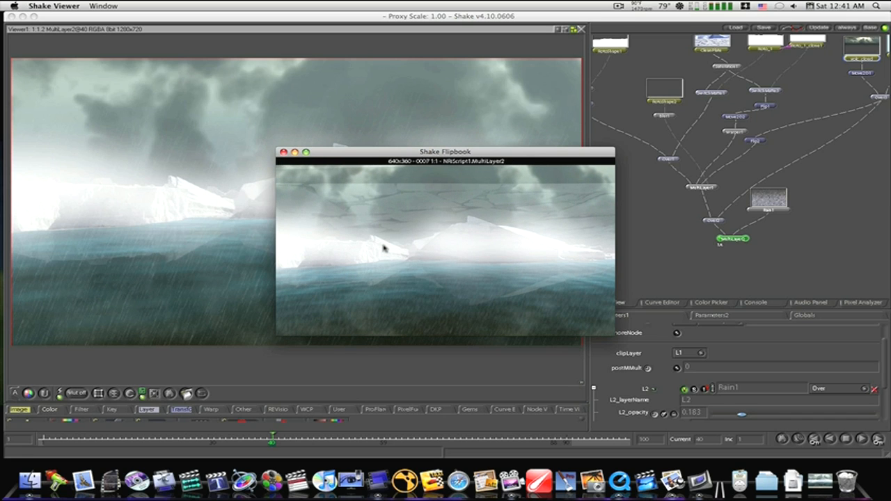
- Close the flipbook, inspect the Flip1 node's output, and return the viewer to MultiLayer2
click(284, 152)
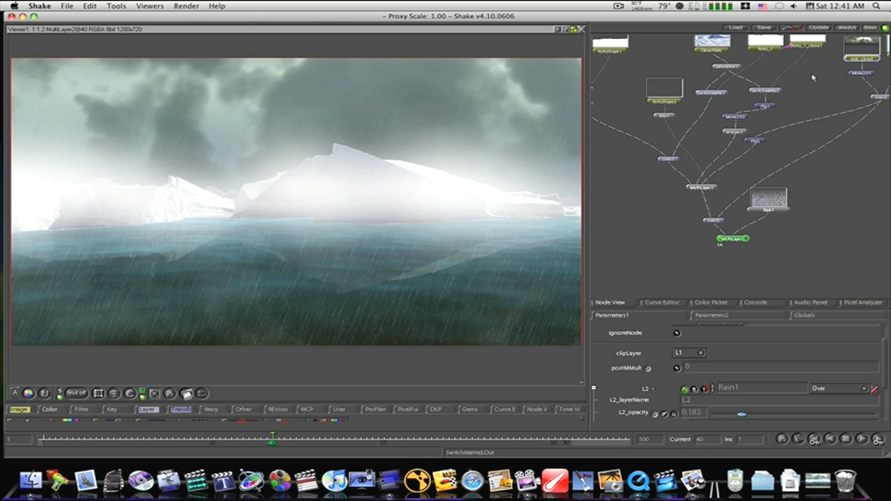
drag(812, 78, 808, 103)
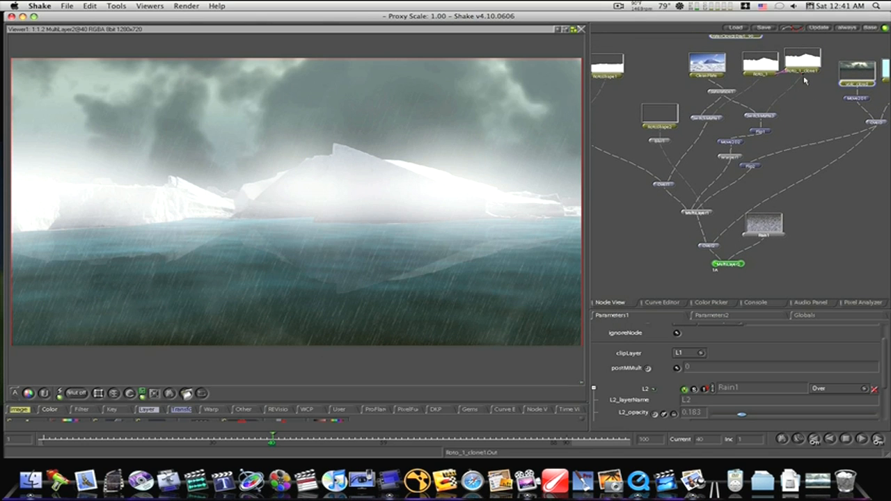
click(754, 132)
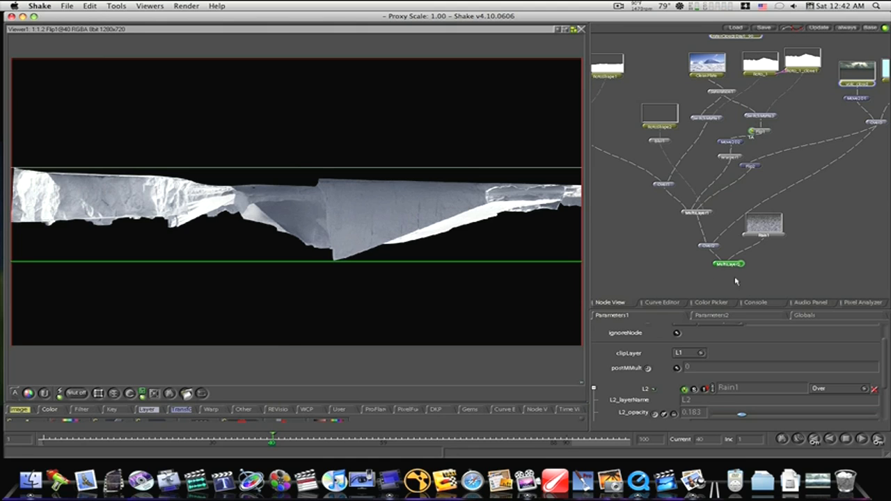
click(717, 265)
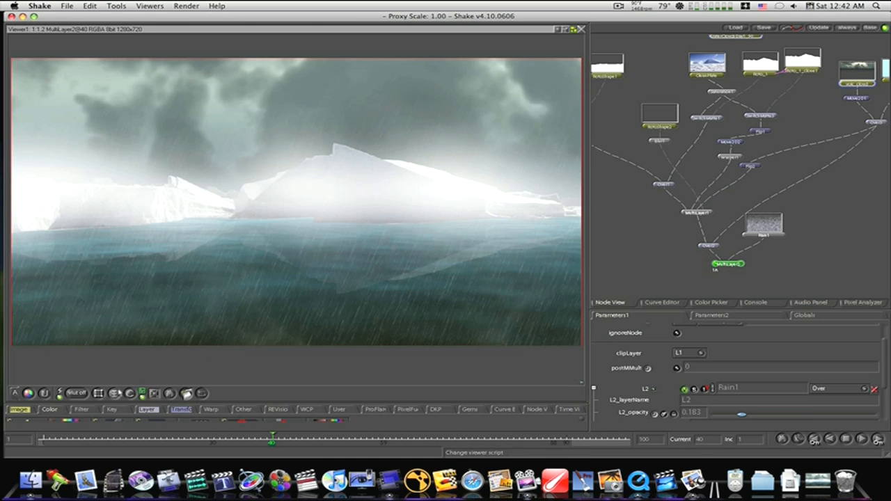
- Add a RotoShape node, detach it from the tree, and place it beside Rain1
right_click(143, 409)
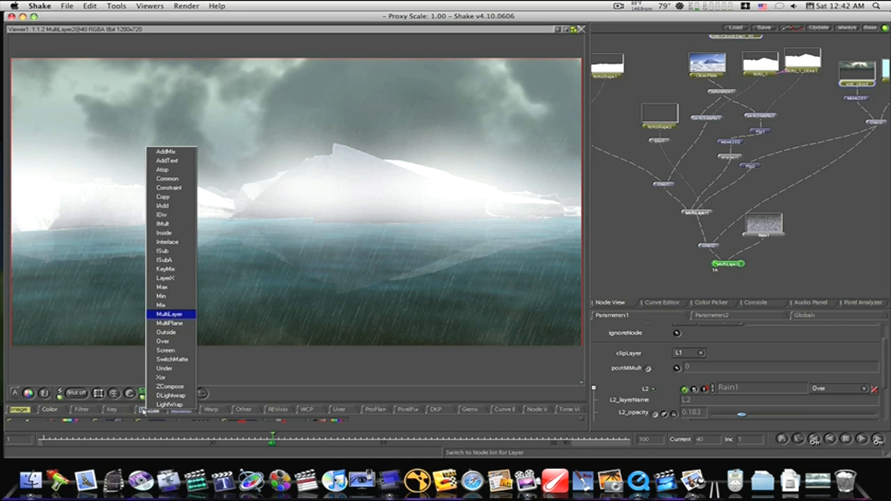
click(64, 371)
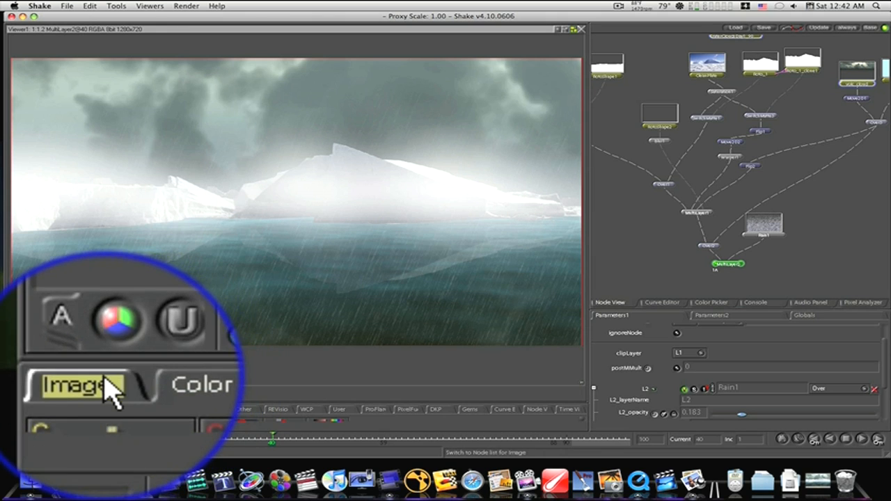
right_click(27, 407)
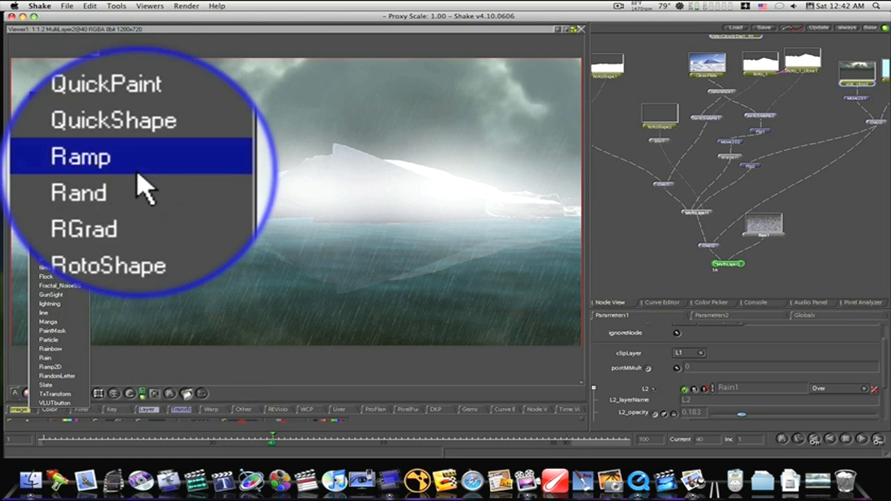
click(57, 199)
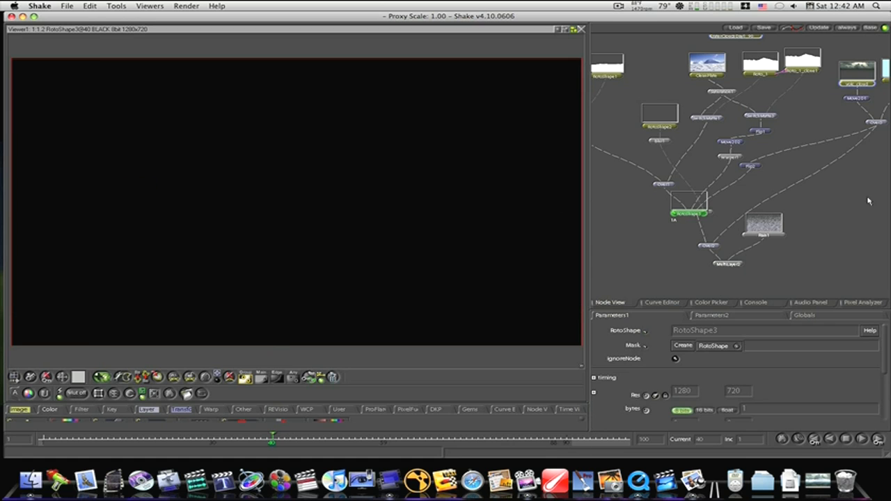
drag(687, 207, 836, 206)
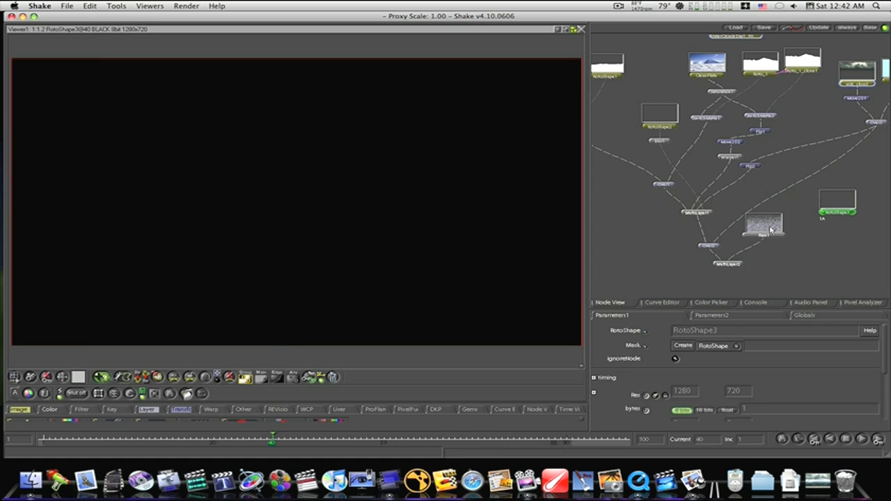
- With Over2 viewed as reference, trace a closed roto shape along the iceberg ridge line and around the sky above the frame
click(700, 249)
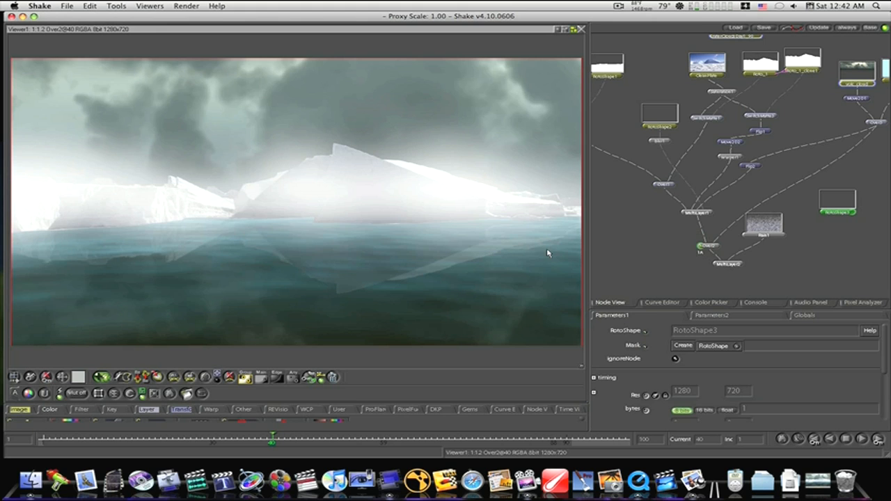
scroll(548, 253, down, 3)
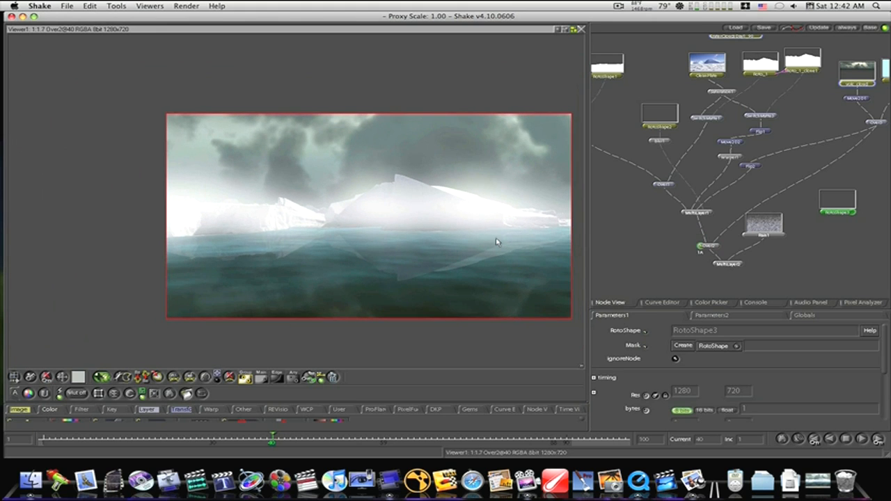
drag(497, 241, 471, 246)
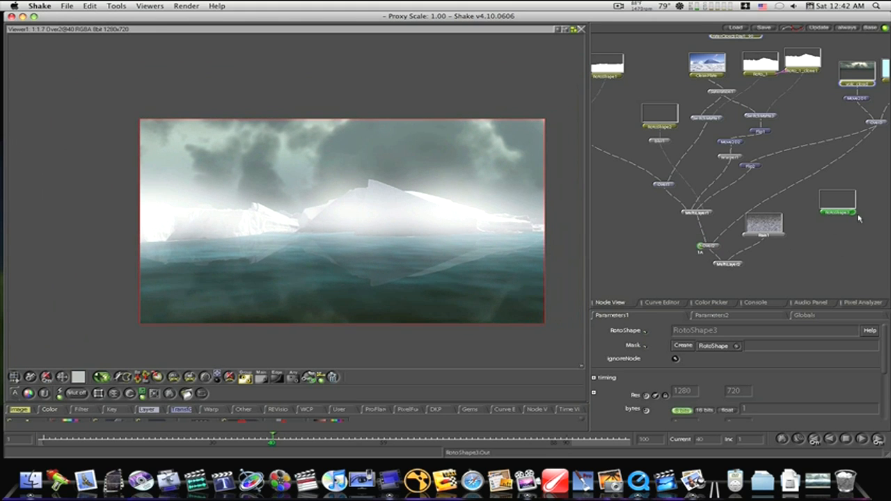
click(137, 207)
click(183, 208)
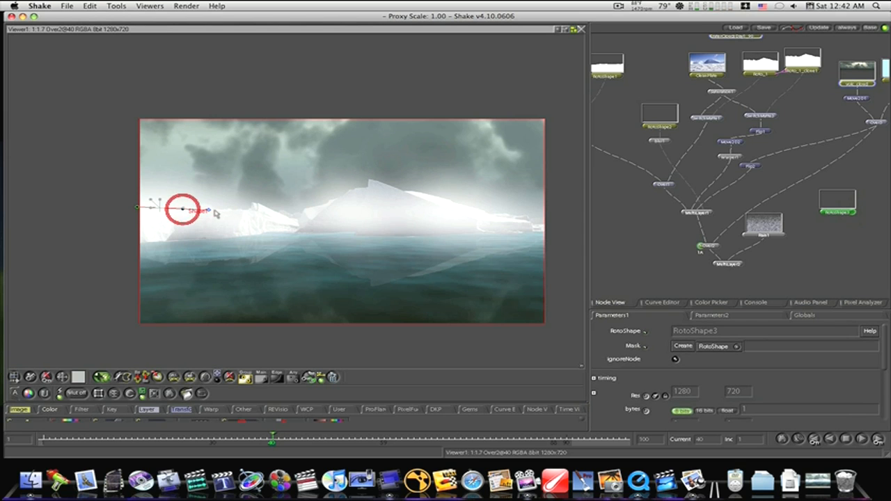
click(236, 209)
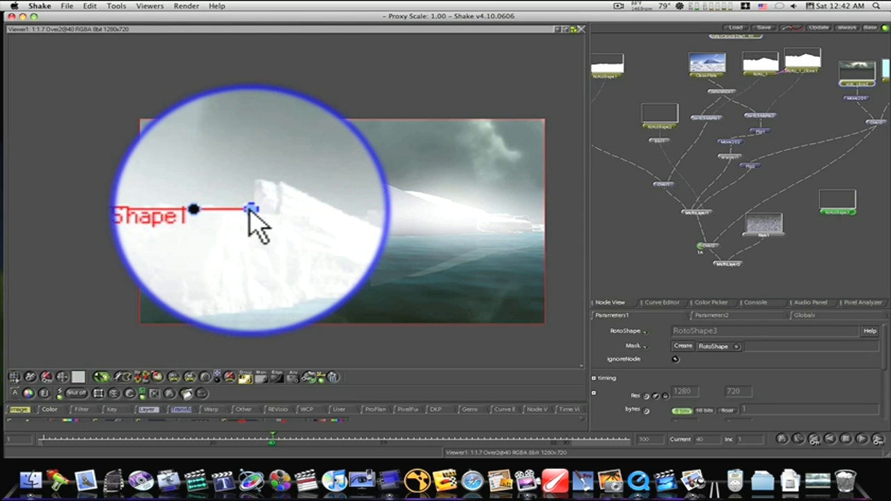
click(252, 211)
click(254, 201)
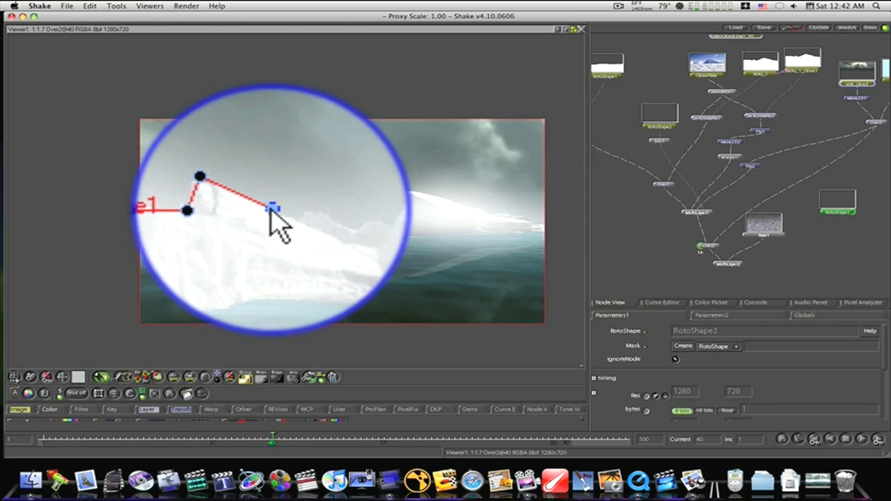
click(297, 217)
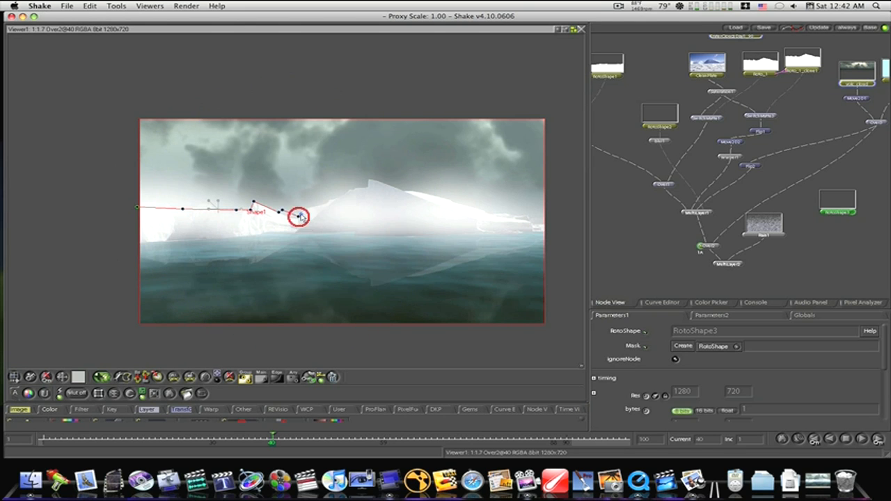
click(304, 212)
click(328, 205)
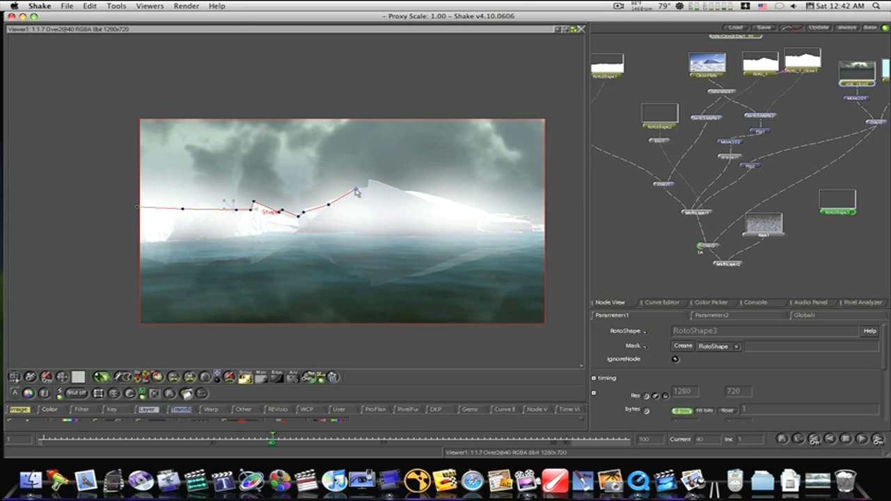
click(356, 188)
click(366, 188)
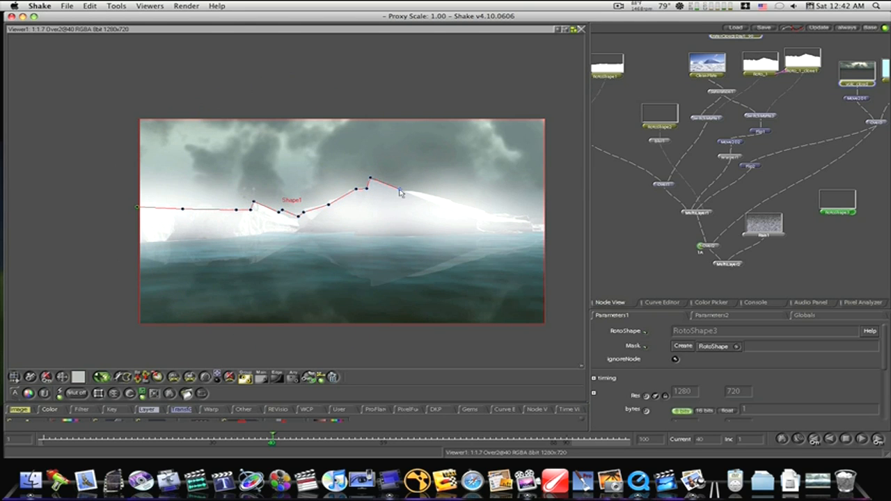
click(400, 188)
click(485, 210)
click(504, 214)
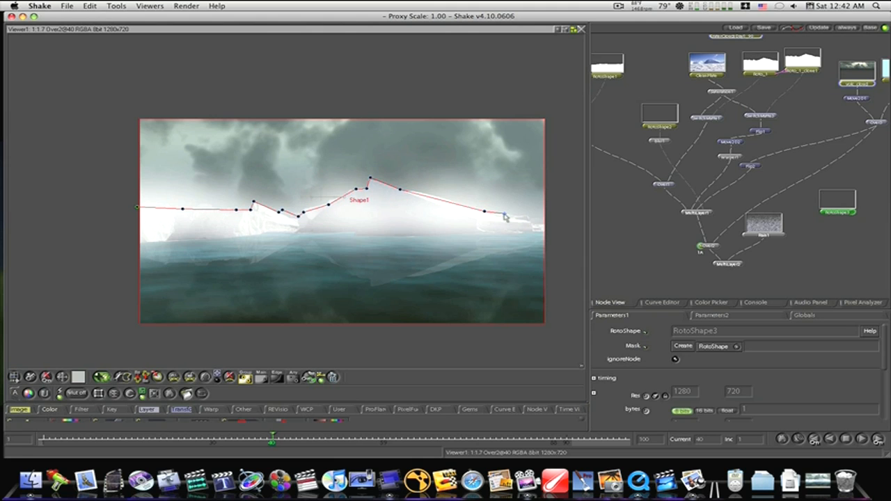
click(539, 224)
click(552, 224)
click(550, 72)
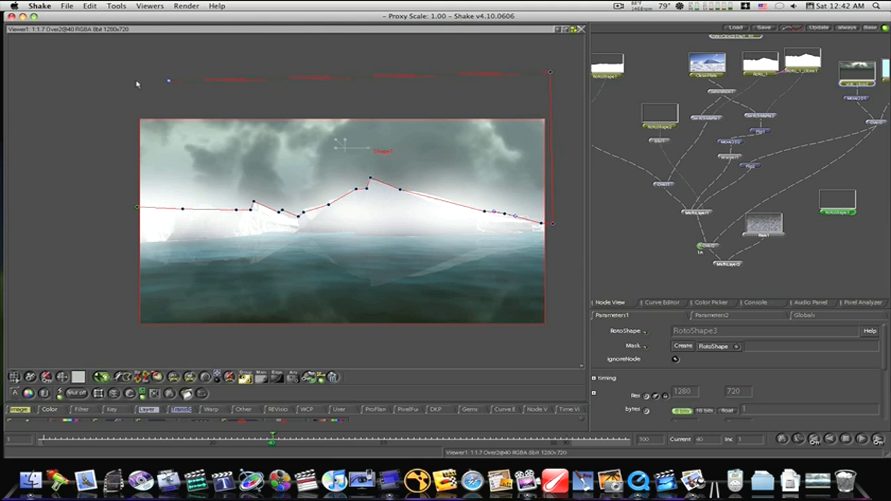
click(138, 210)
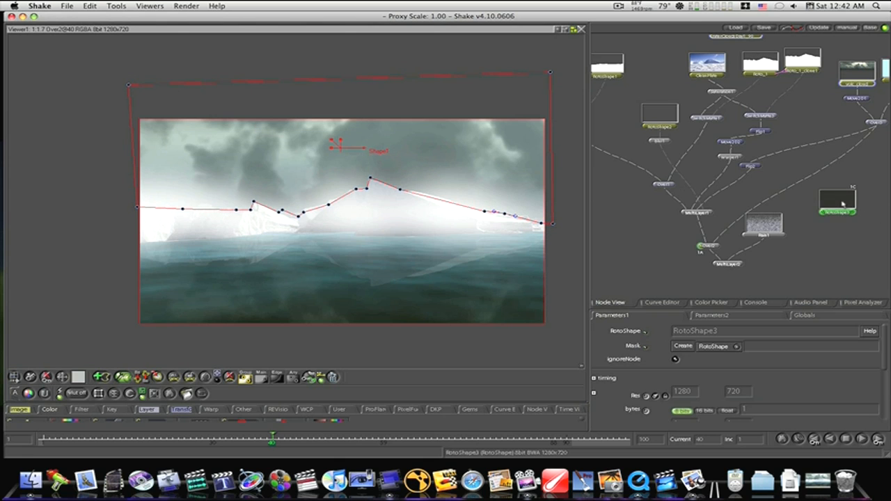
- Move the new RotoShape node near Flip1 and relocate the shape's two upper corner points below the frame
key(r)
drag(844, 208, 818, 128)
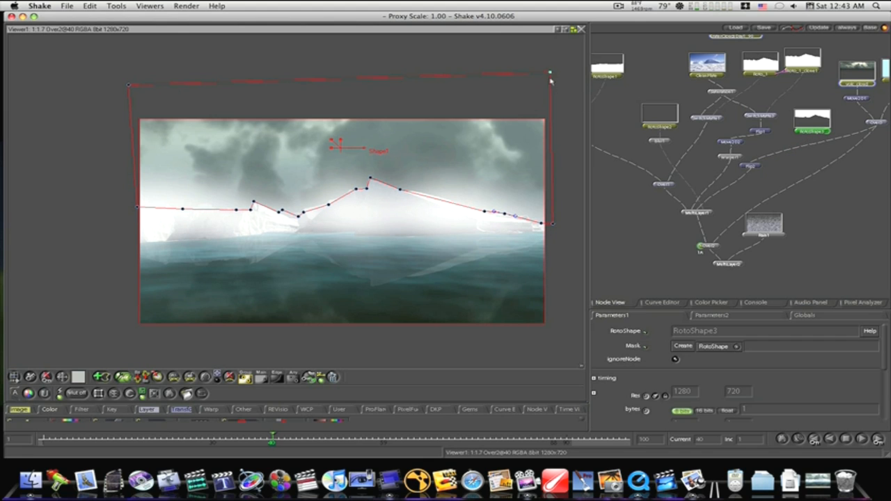
drag(550, 81, 551, 348)
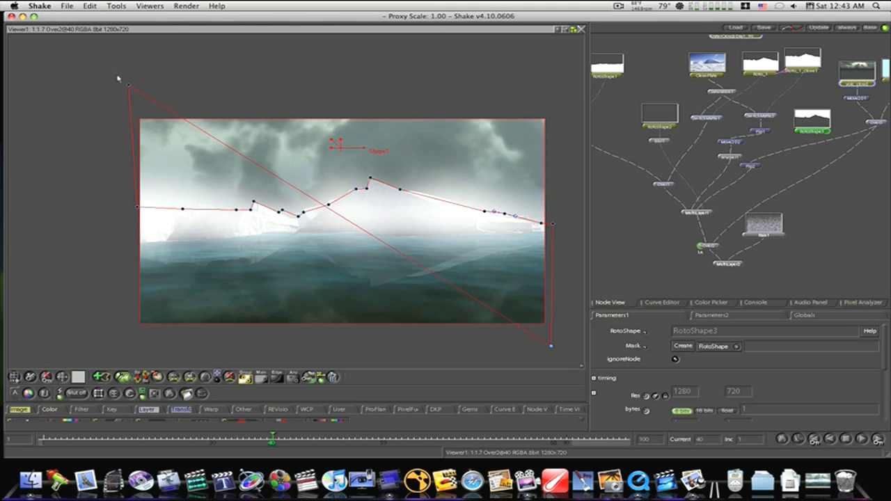
drag(128, 86, 129, 334)
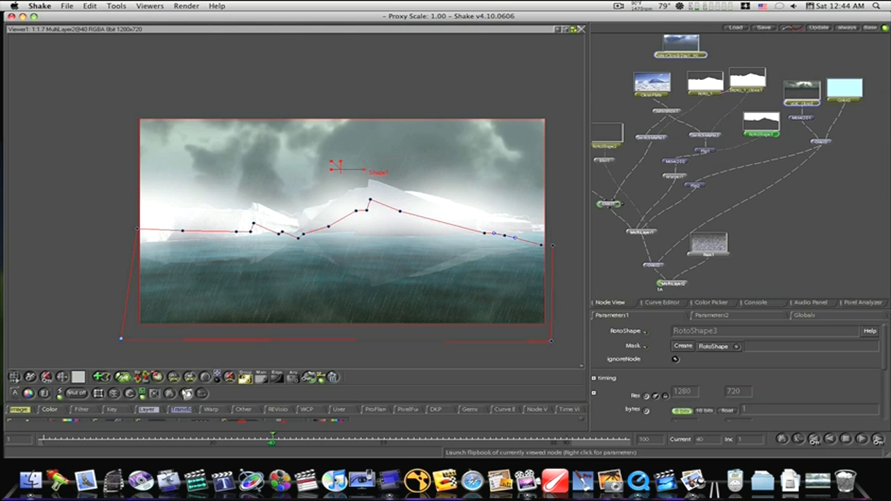
click(185, 393)
click(376, 330)
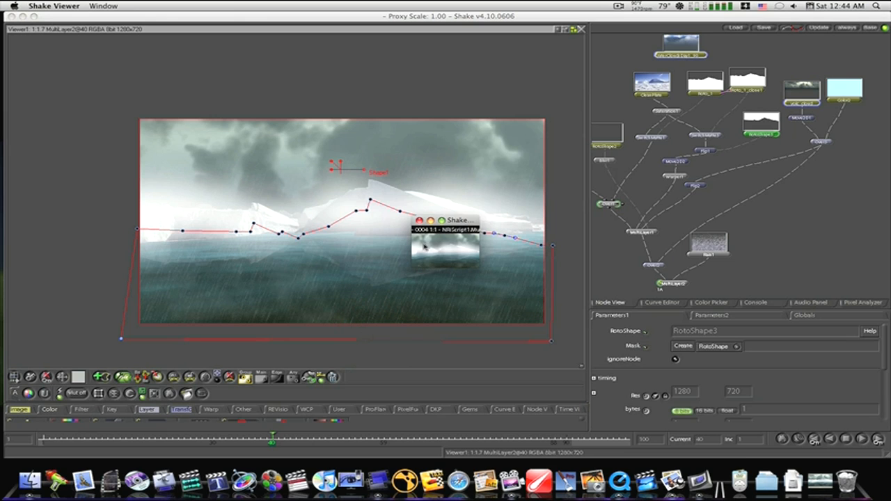
click(419, 220)
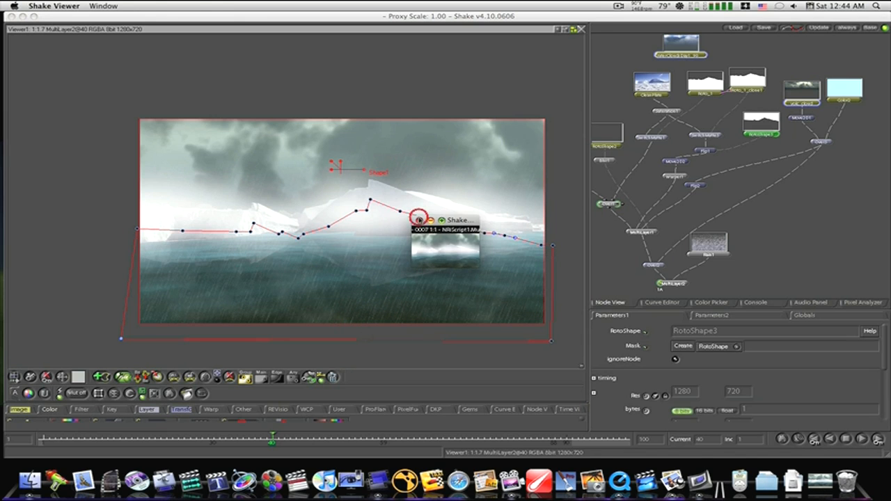
- Render a flipbook of MultiLayer2 for frames 1-90 using proxy P.2
click(766, 132)
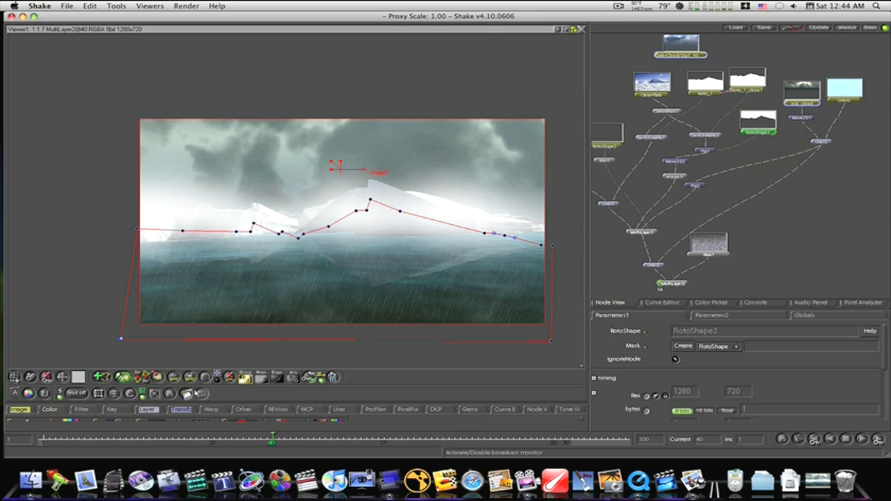
right_click(189, 393)
click(389, 218)
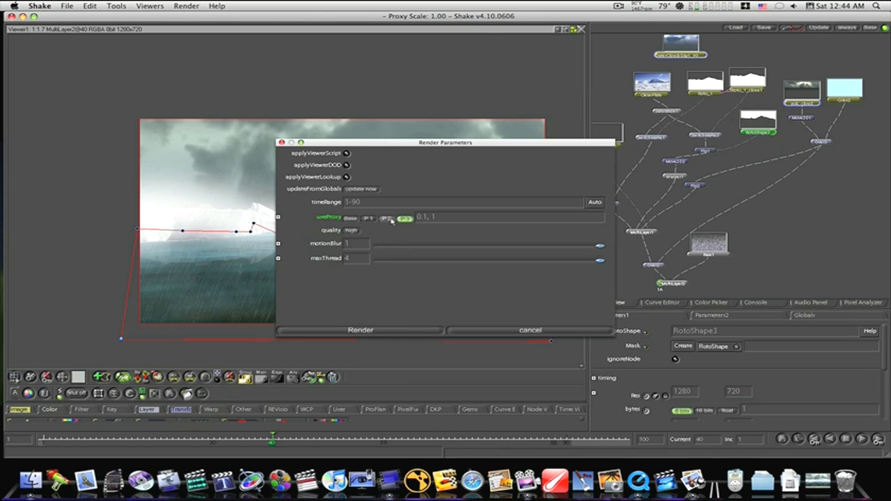
click(385, 329)
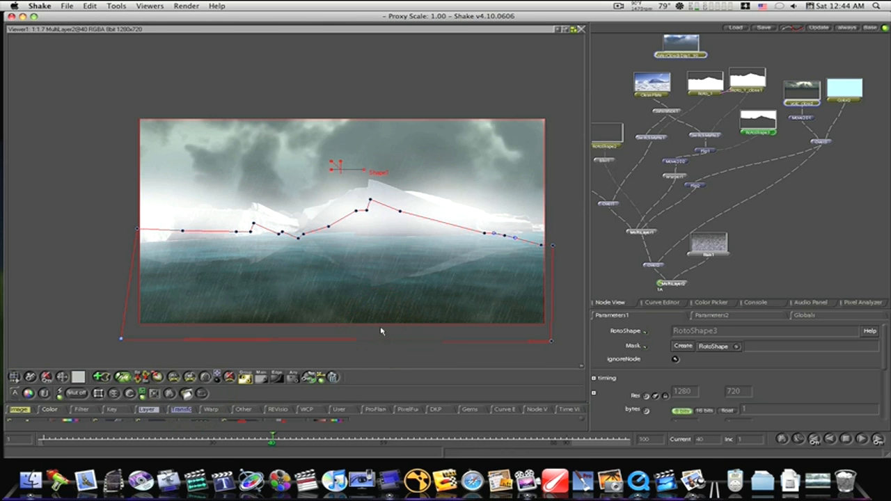
- Switch to QuickTime Player with the finished ice movie and play it in a loop
click(824, 483)
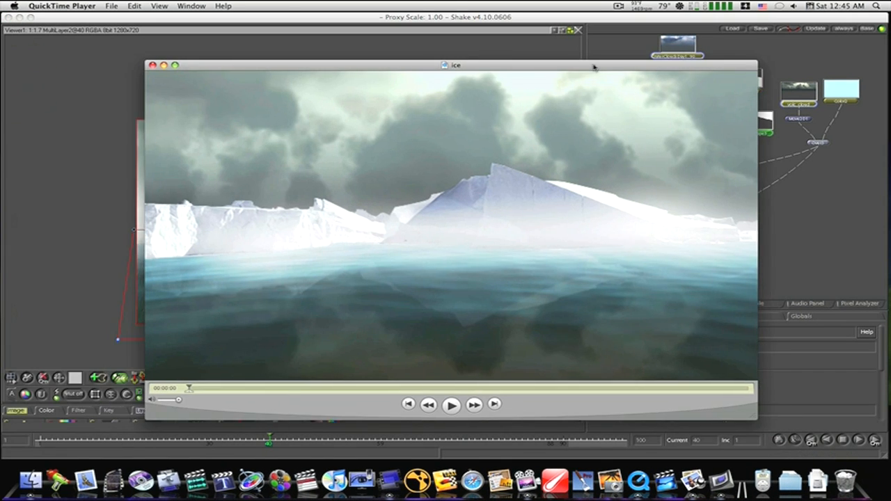
drag(592, 65, 503, 63)
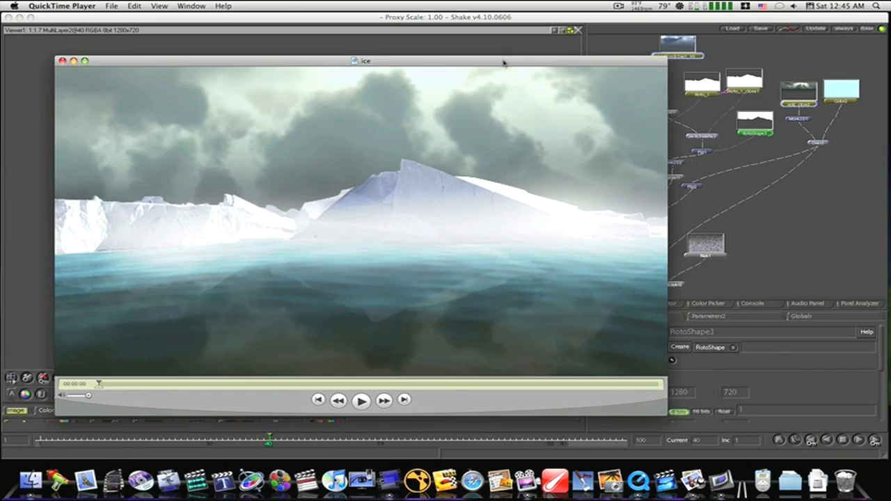
click(361, 400)
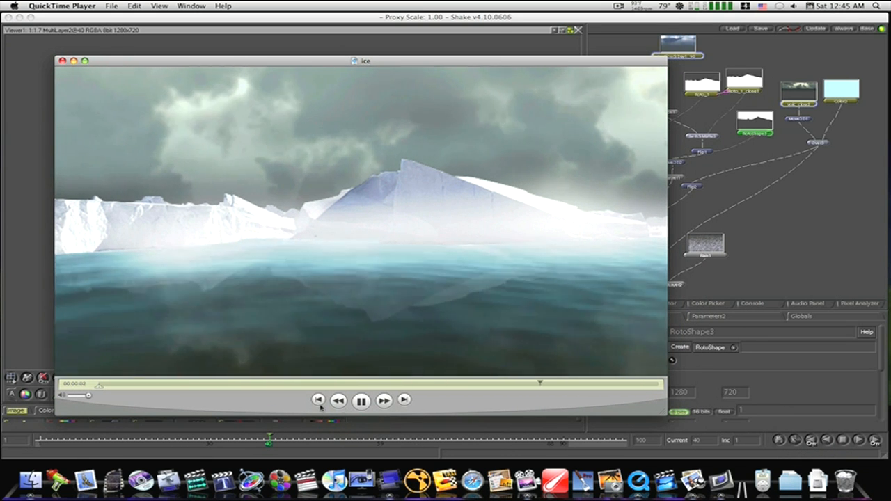
key(super+l)
click(358, 398)
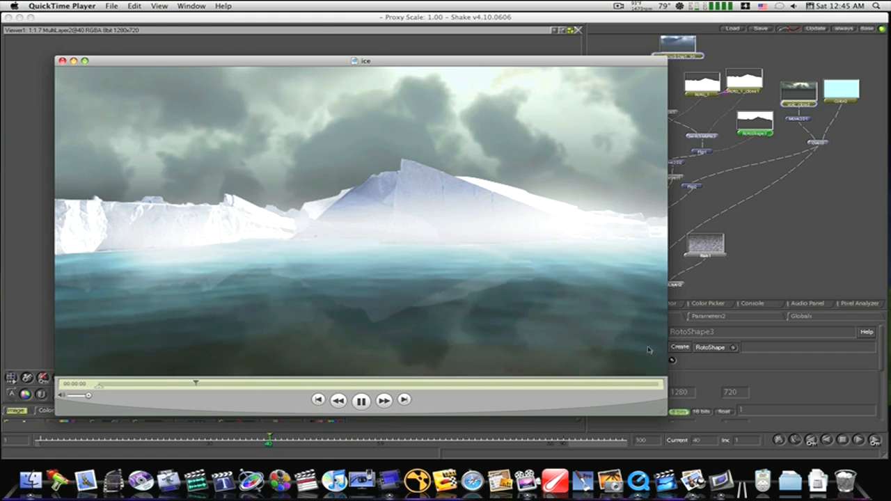
- Shrink the ice movie window, set it beside the Shake viewer, and view the CleanPlate node for comparison with the movie
drag(662, 411, 367, 263)
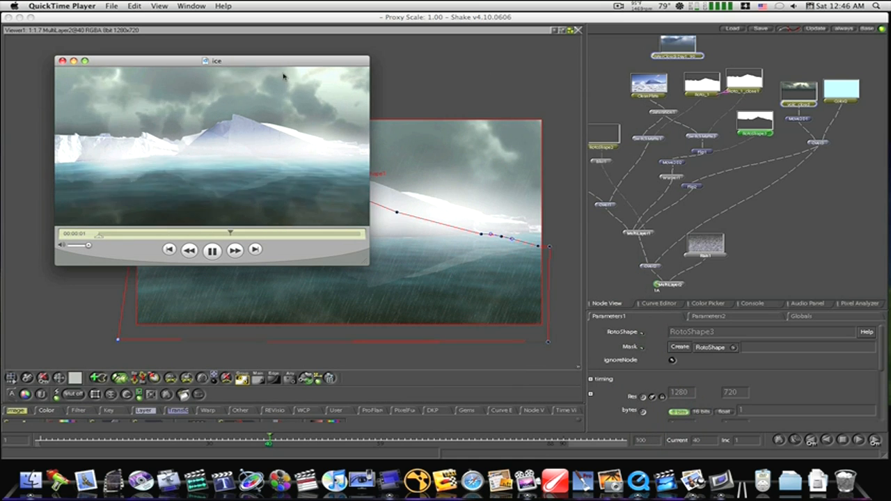
drag(273, 61, 785, 167)
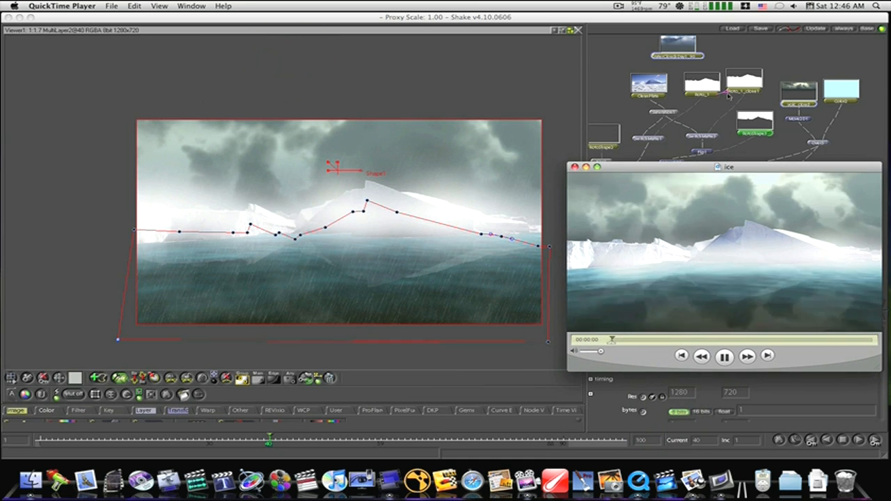
click(636, 95)
click(634, 97)
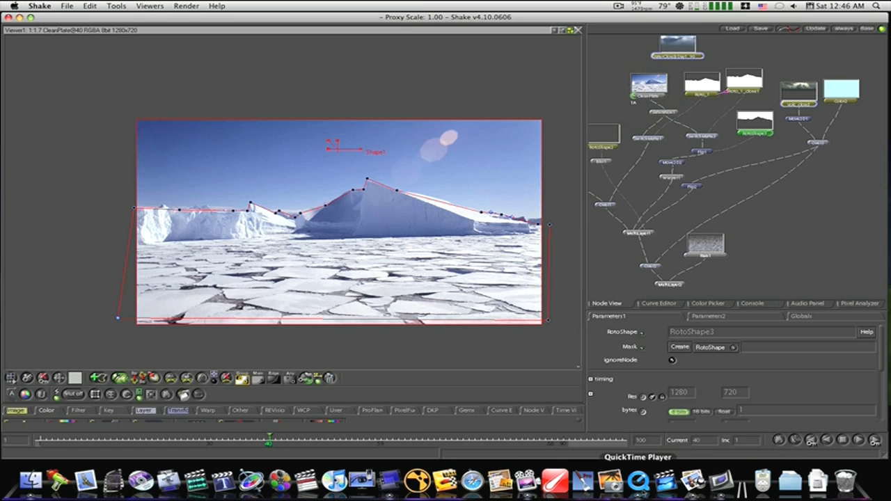
click(638, 481)
click(751, 172)
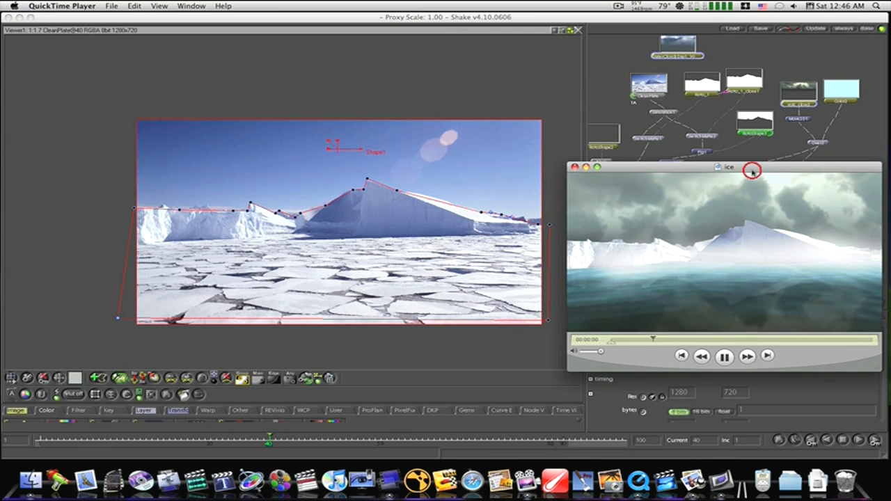
- Move the ice movie window clear of the viewer and node tree, and return to Shake
drag(751, 171, 722, 125)
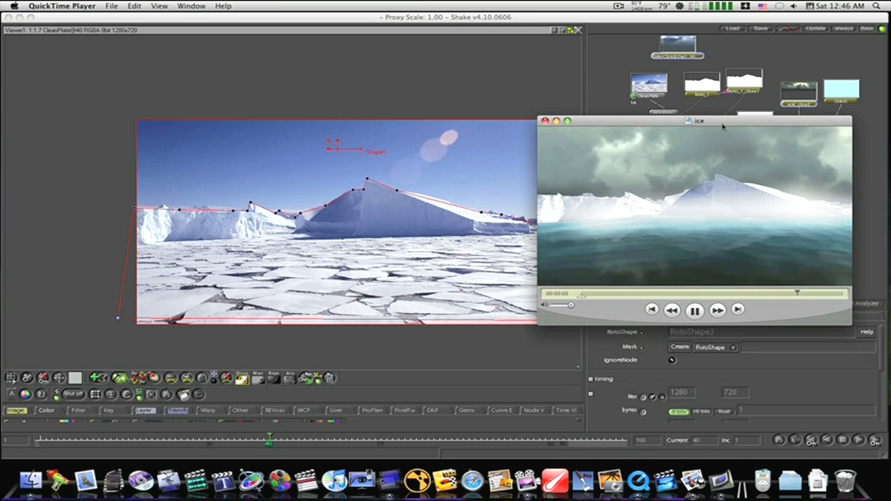
drag(723, 125, 0, 147)
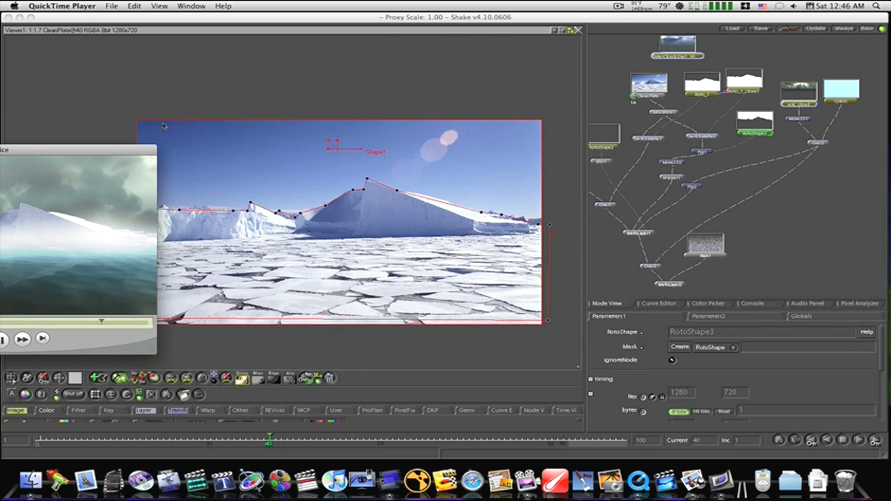
key(super+w)
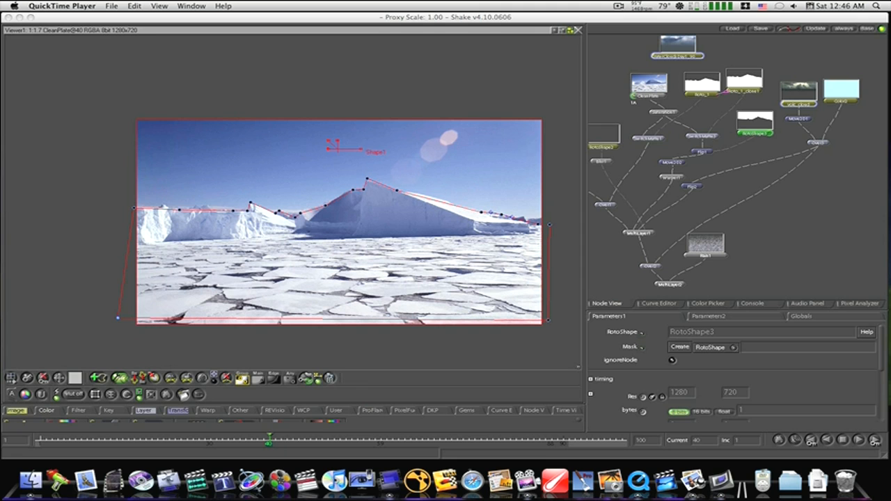
click(731, 172)
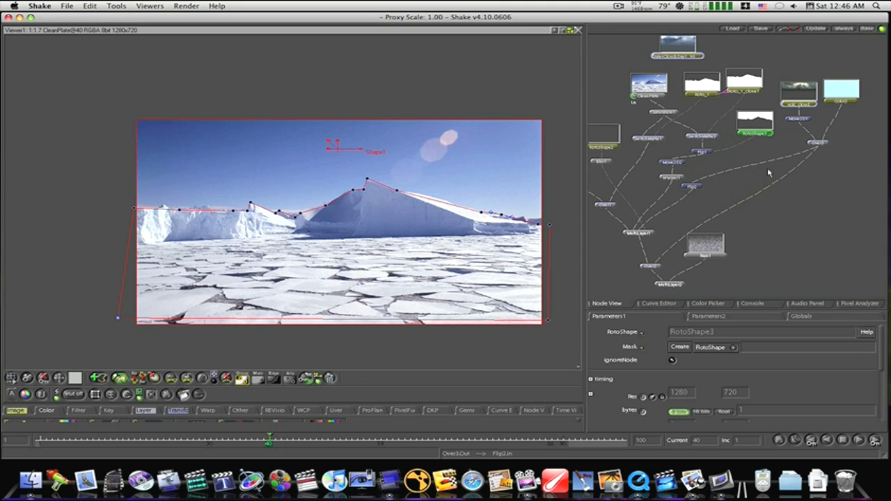
- Nudge the Flip2 node slightly away from Warper1 in the node tree and select Flip1
drag(716, 163, 752, 200)
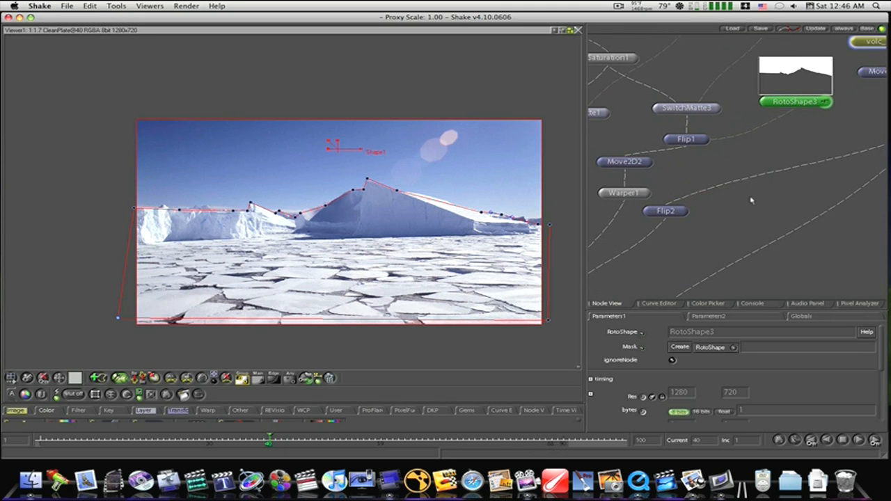
drag(666, 212, 691, 205)
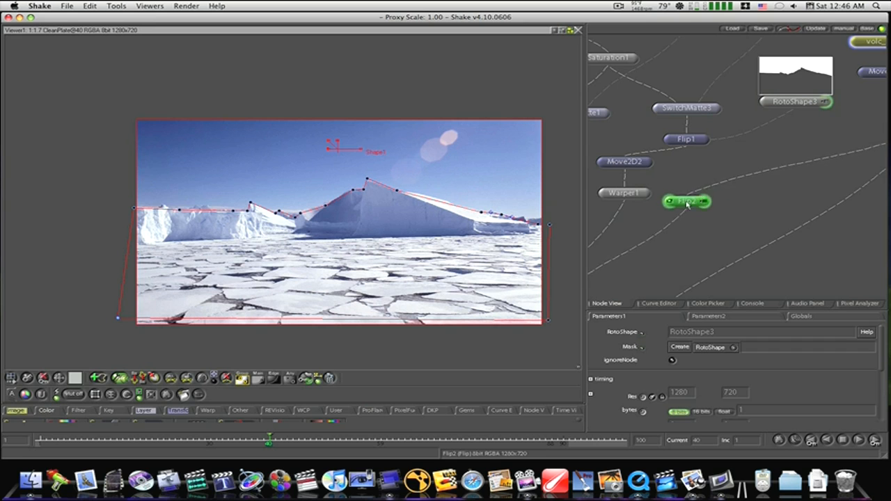
mouse_move(824, 175)
mouse_down()
mouse_move(655, 258)
mouse_move(804, 240)
mouse_up()
double_click(716, 87)
drag(730, 186, 730, 261)
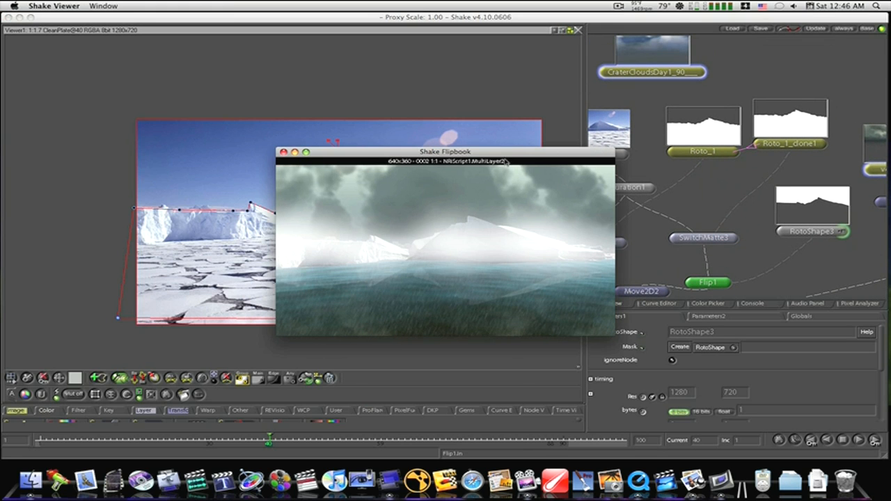
- Move the Shake Flipbook window down below the iceberg in the viewer and select the CleanPlate node
drag(506, 155, 397, 315)
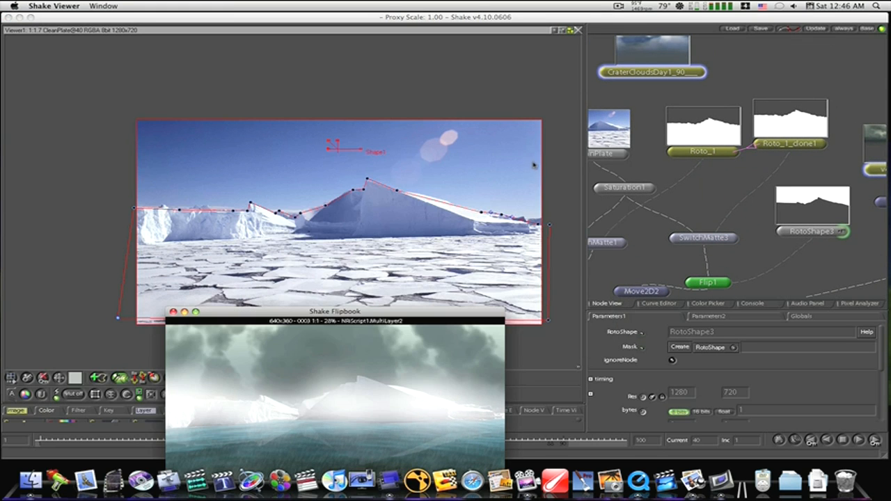
click(633, 124)
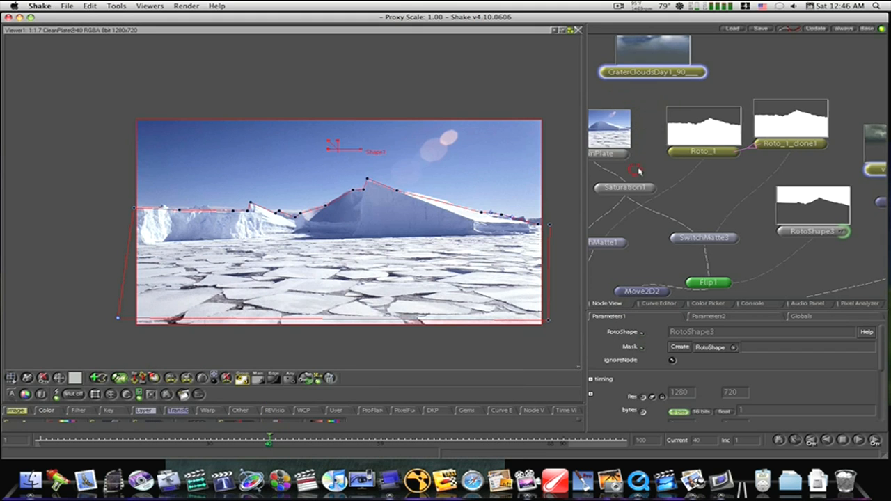
drag(639, 169, 689, 153)
drag(650, 123, 667, 123)
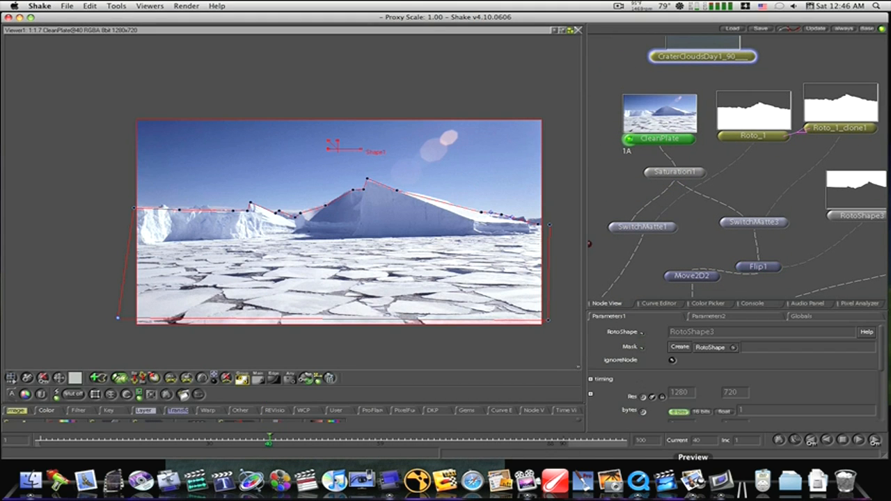
- Bring the MultiLayer2 flipbook forward and place it side by side with the paused ice movie for comparison
click(722, 480)
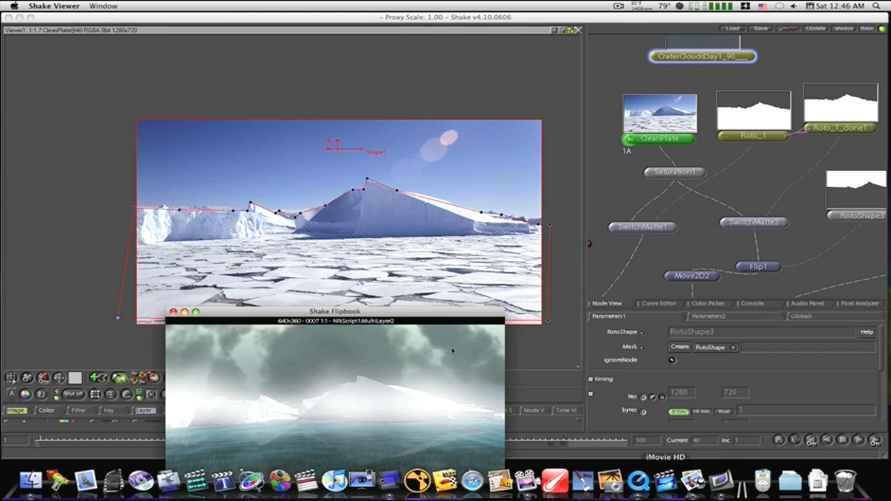
drag(368, 311, 439, 173)
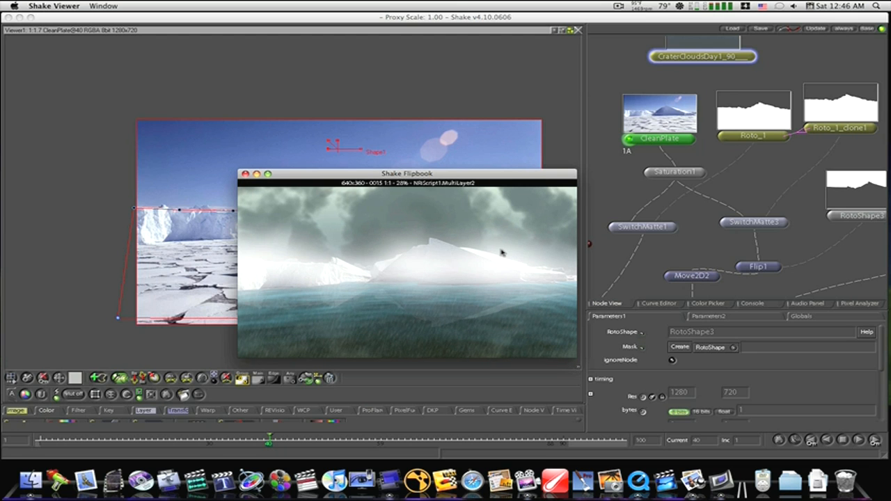
drag(19, 149, 743, 170)
click(521, 179)
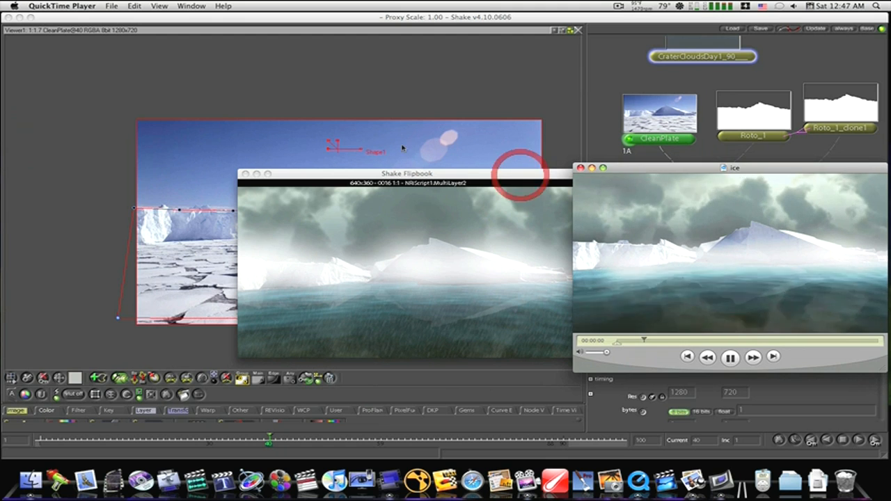
drag(408, 175, 285, 144)
drag(658, 167, 549, 139)
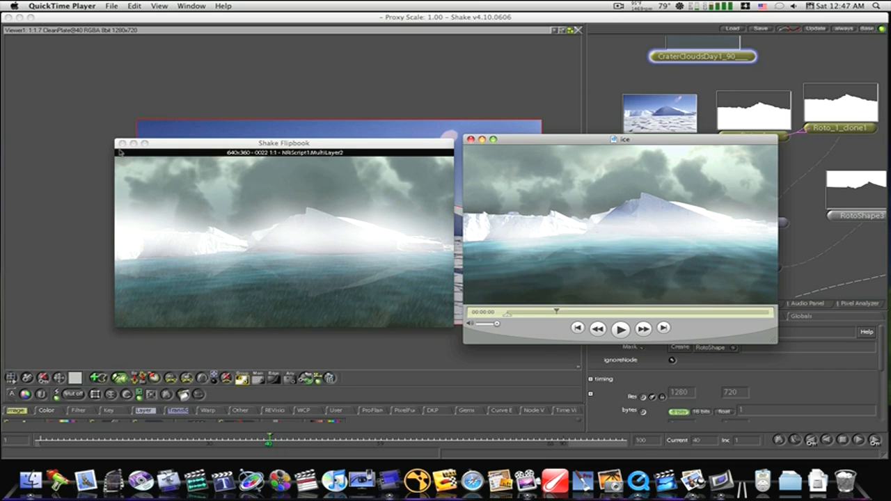
- Close the Shake Flipbook window, move the ice movie out of the way and return to Shake
click(122, 145)
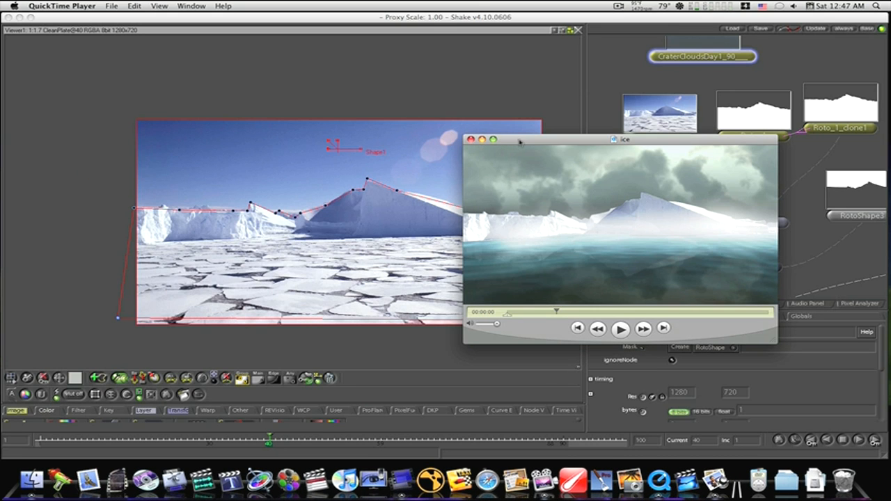
drag(519, 141, 241, 156)
click(645, 201)
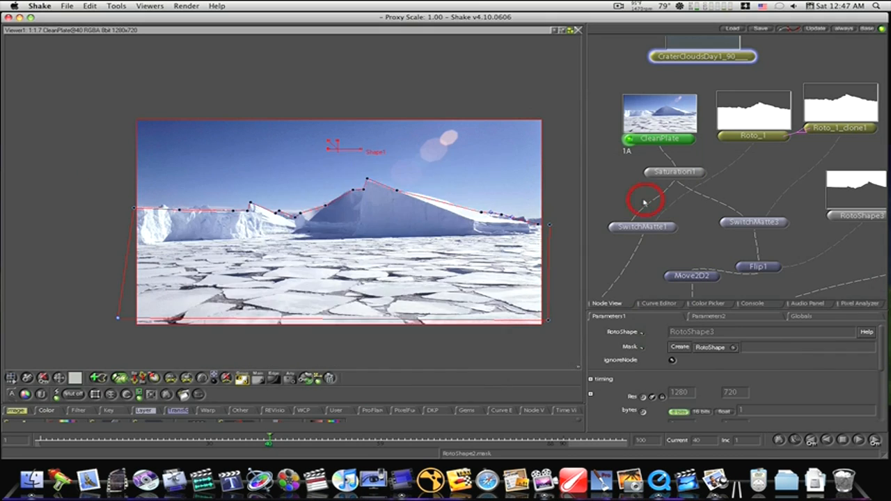
- Review the complete node tree in a full-screen node view, restore the layout and load MultiLayer2 into the viewer
key(space)
drag(648, 239, 181, 201)
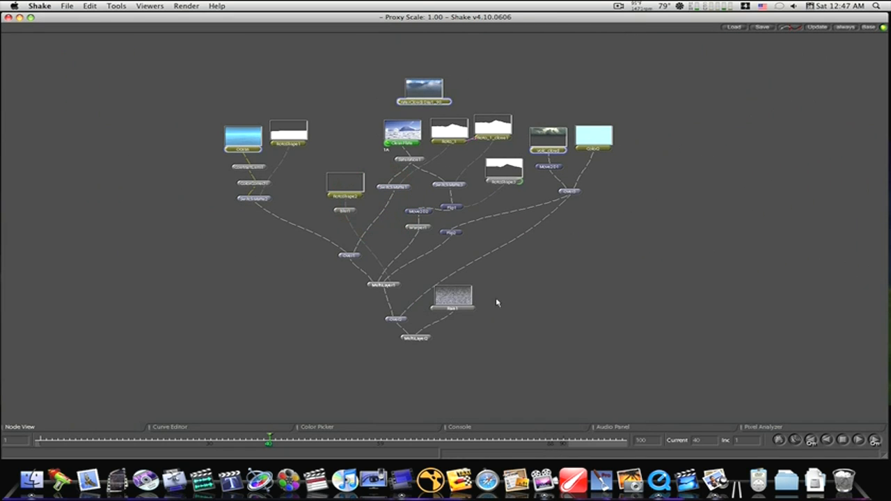
key(space)
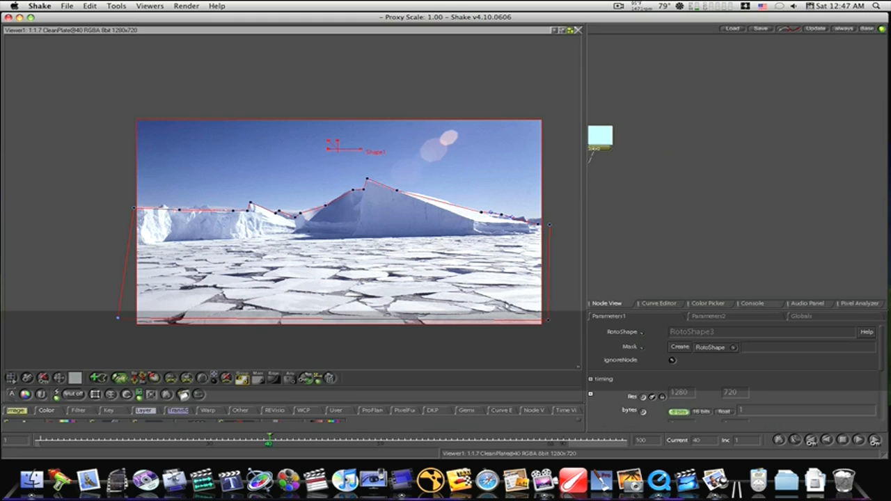
drag(639, 238, 888, 139)
click(655, 238)
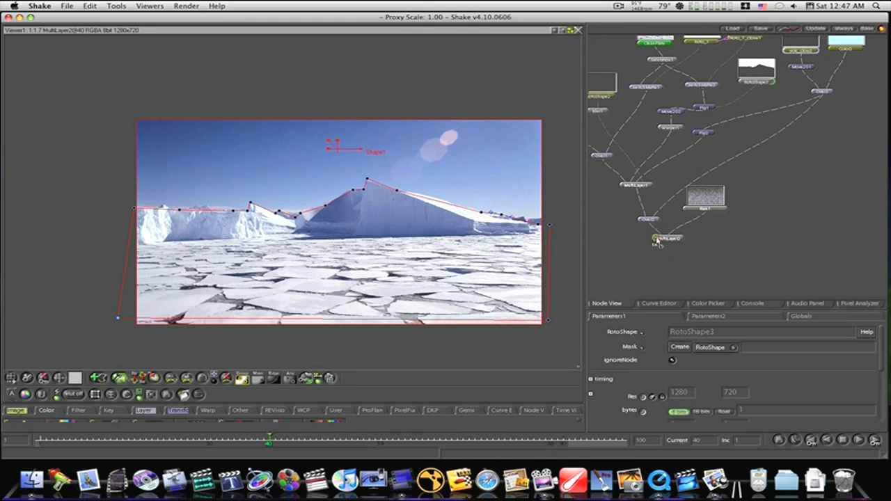